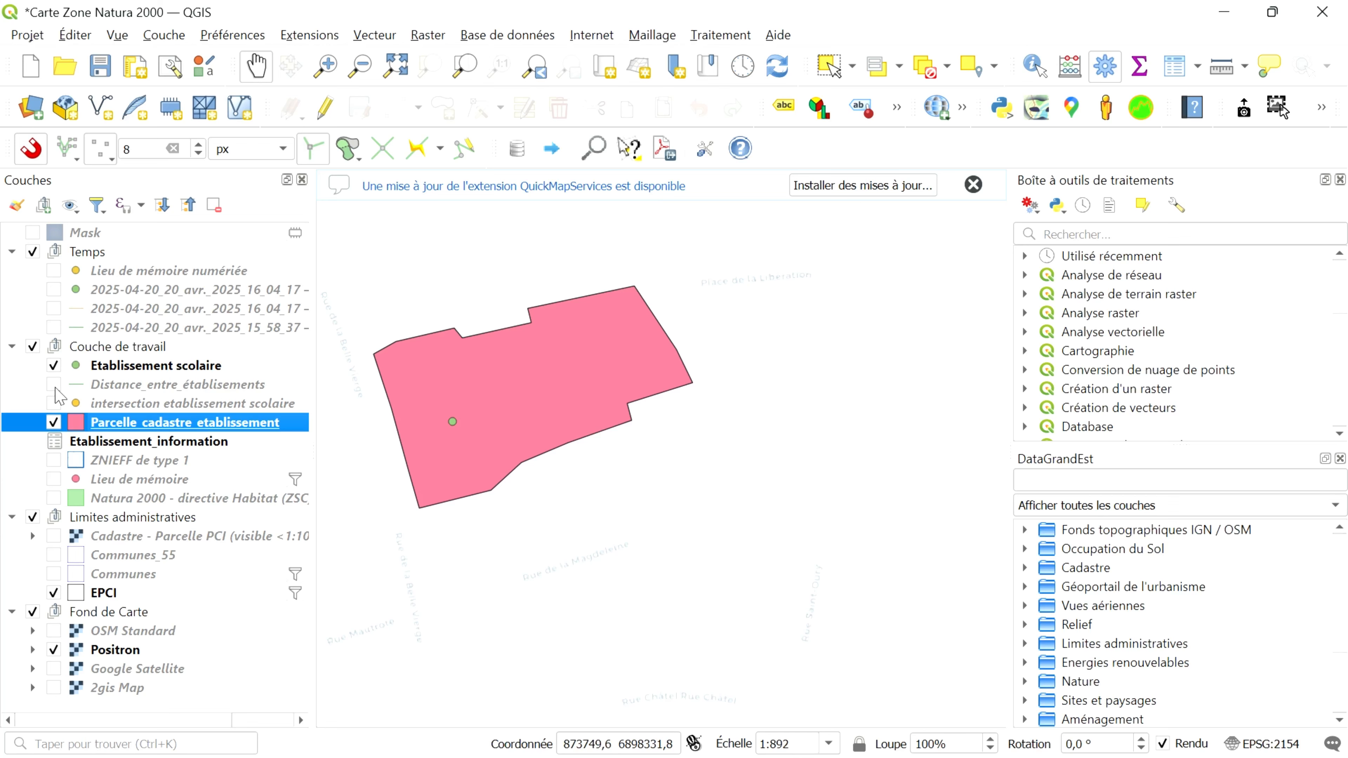
Hide the Etablissement scolaire and Distance_entre_établisements layers on the map
{"action": "left_click", "coordinate": [54, 385]}
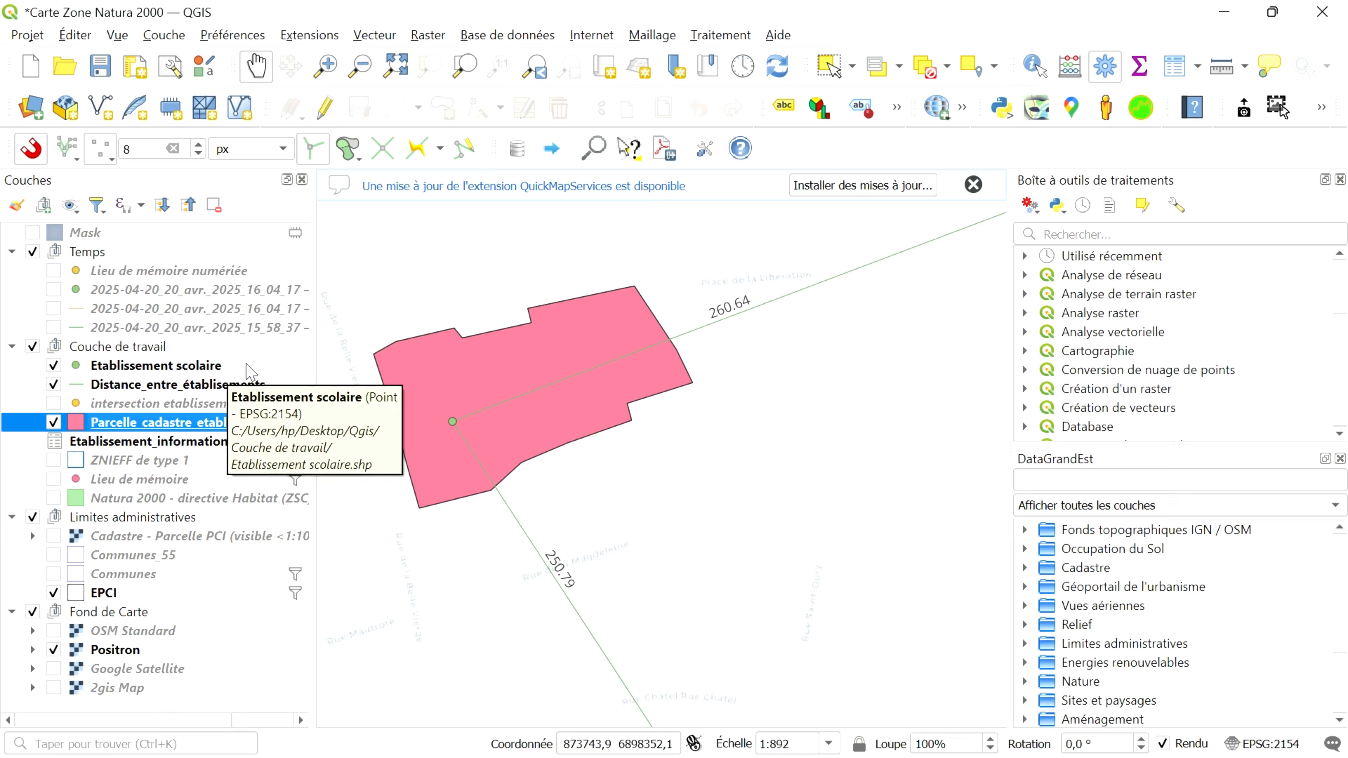
{"action": "left_click", "coordinate": [52, 366]}
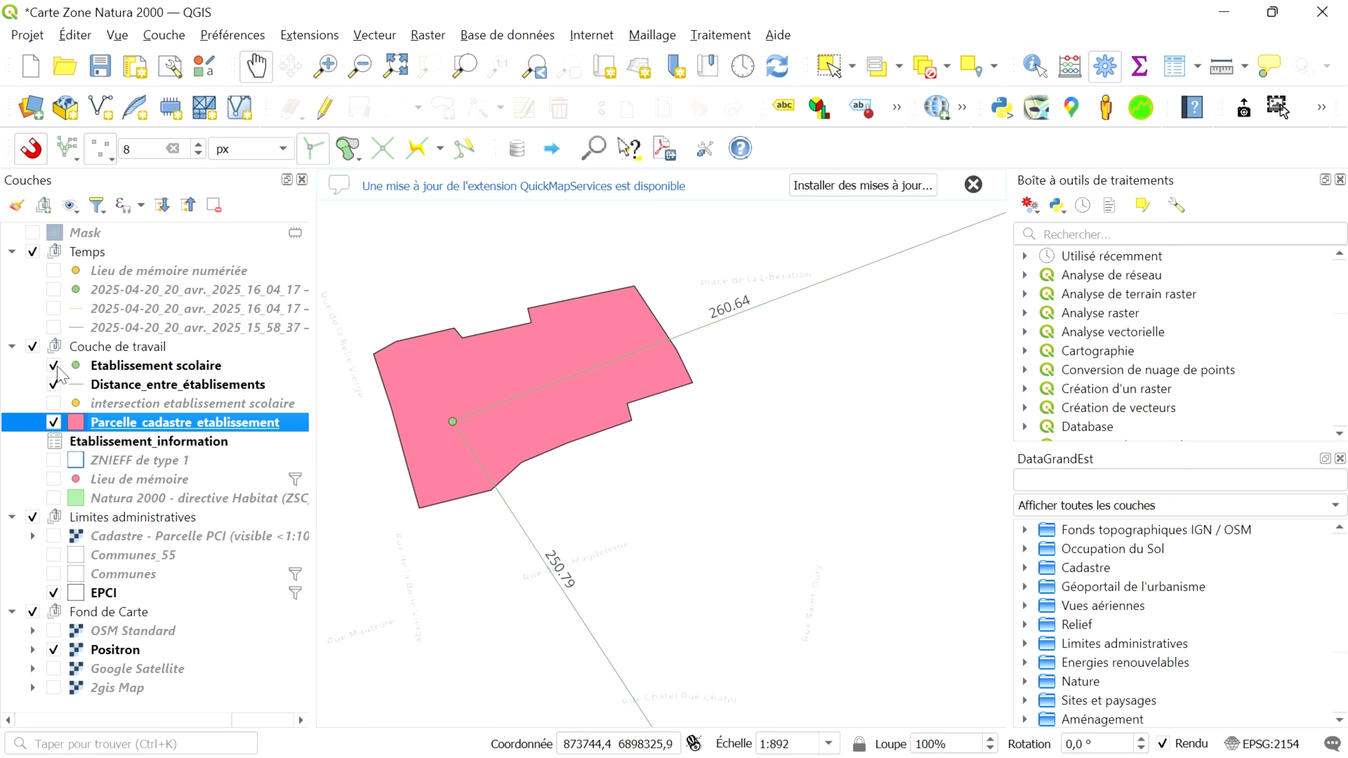
{"action": "left_click", "coordinate": [54, 385]}
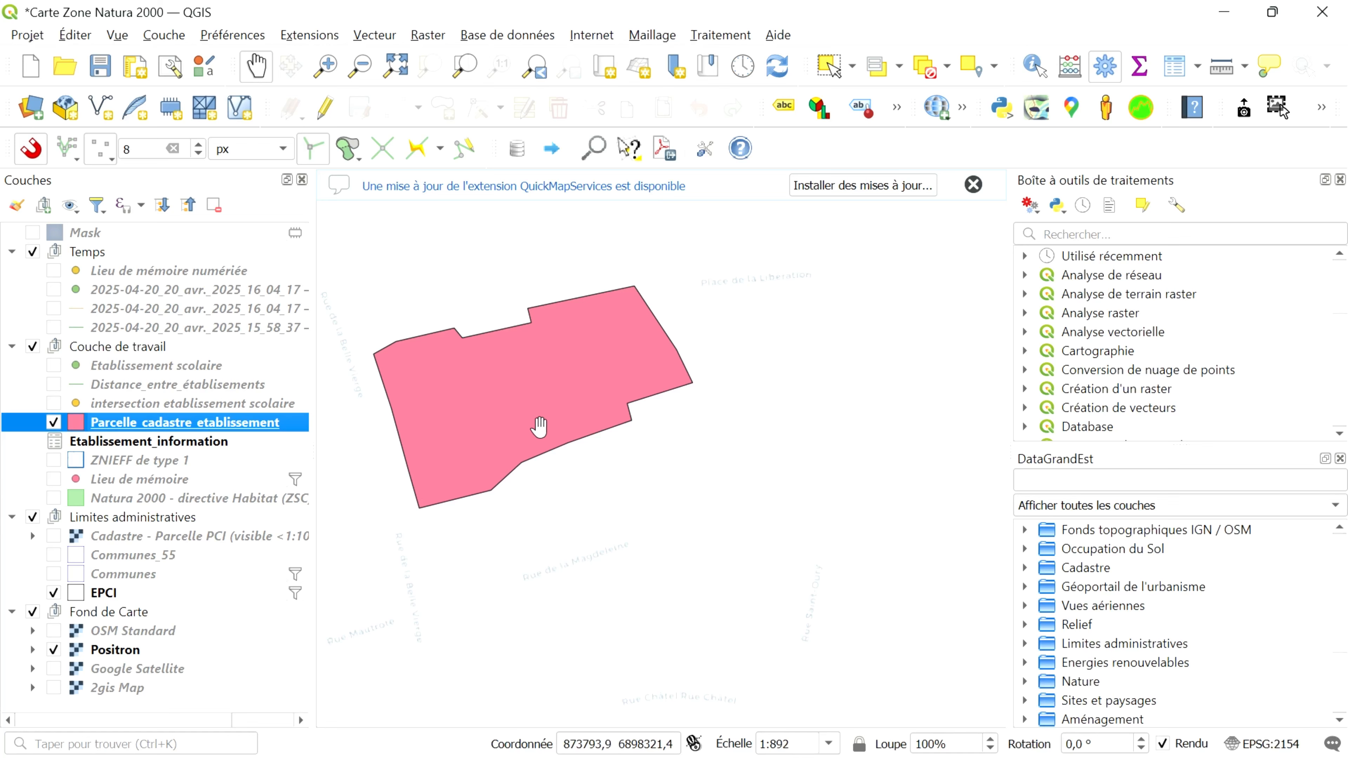
Enable simple labels (Étiquettes simples) for the Parcelle_cadastre_etablissement layer, using the Nom_etabl field as the label value
{"action": "double_click", "coordinate": [228, 433]}
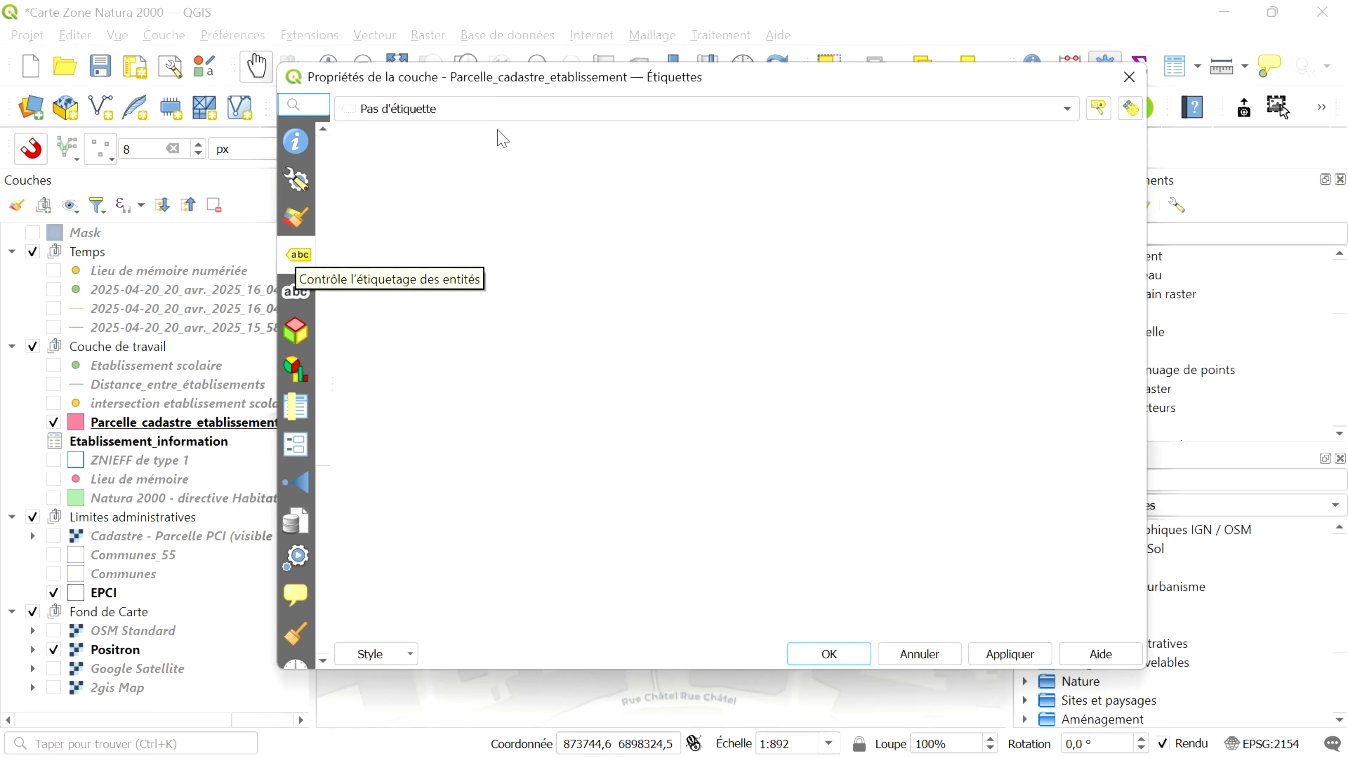
{"action": "left_click", "coordinate": [488, 116]}
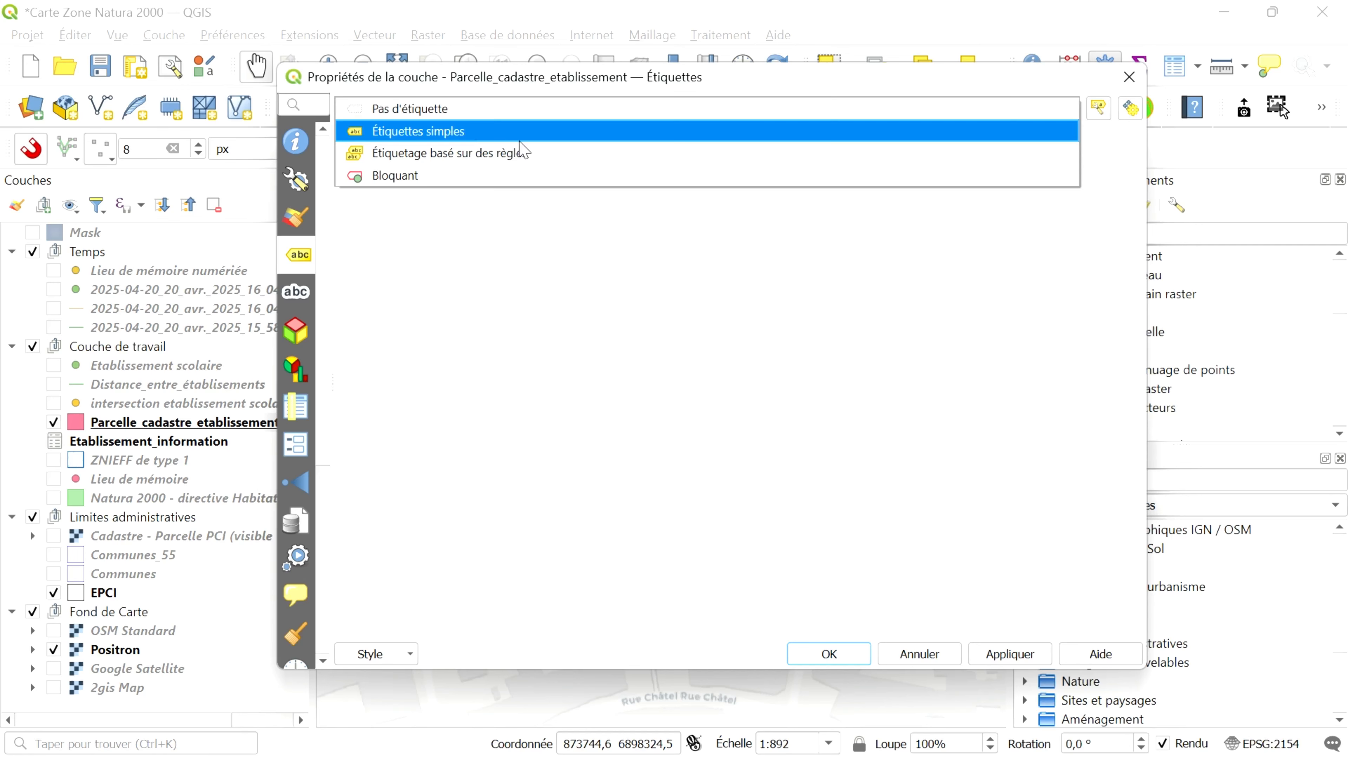
{"action": "left_click", "coordinate": [451, 133]}
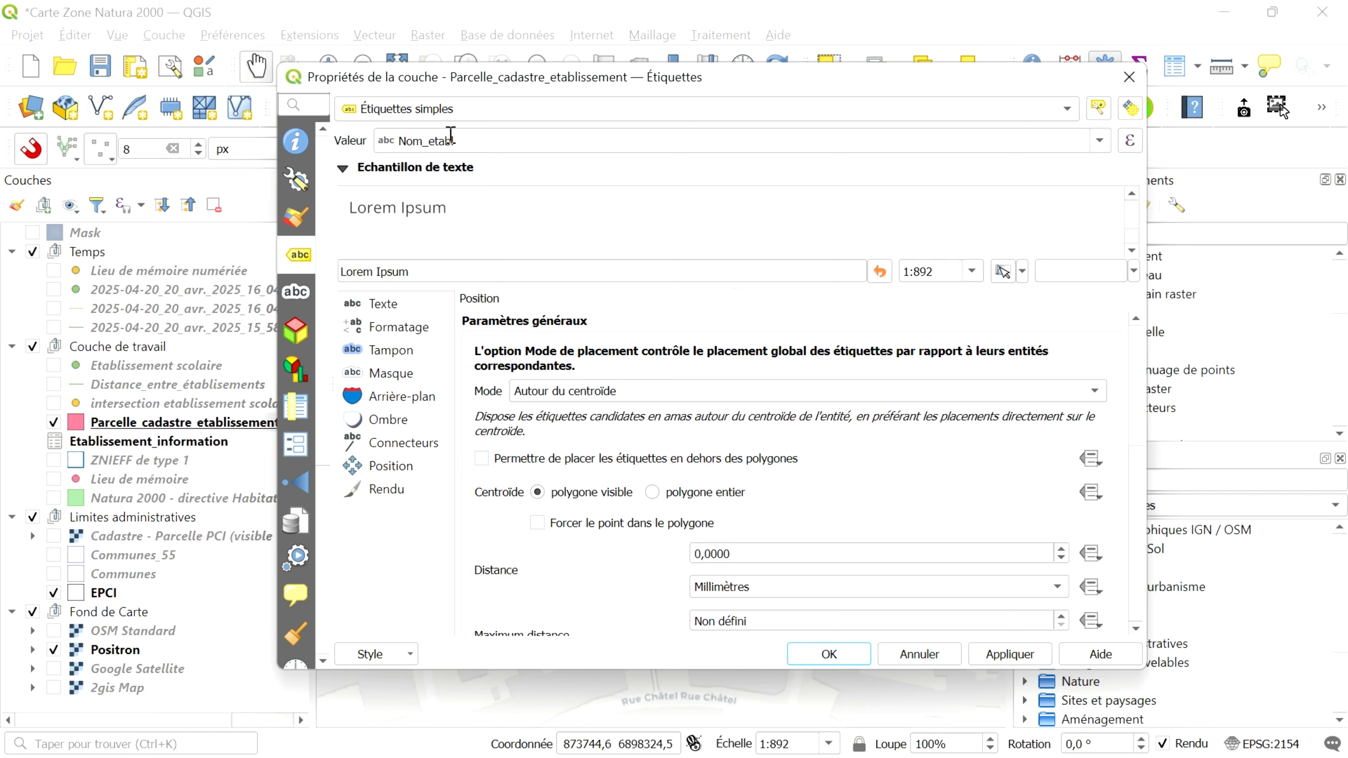
{"action": "left_click", "coordinate": [1100, 149]}
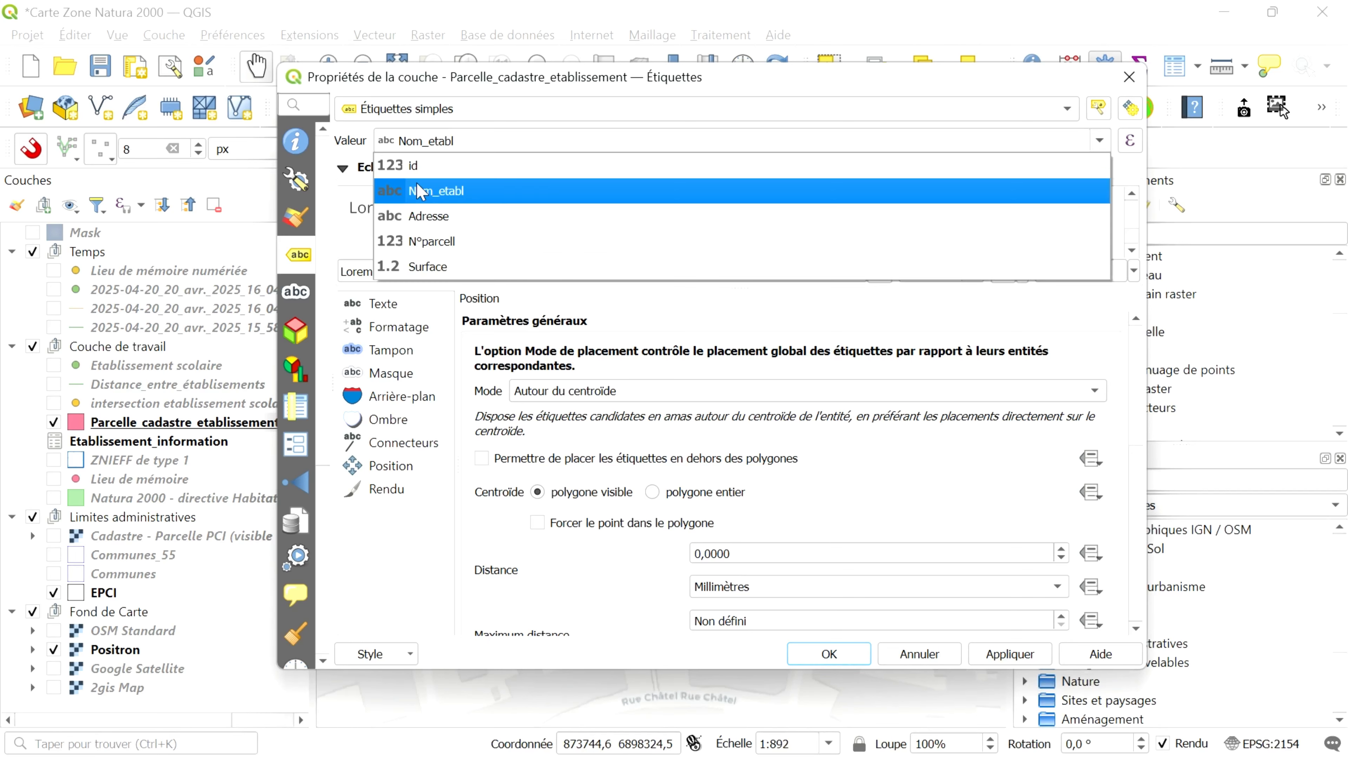
{"action": "left_click", "coordinate": [436, 192]}
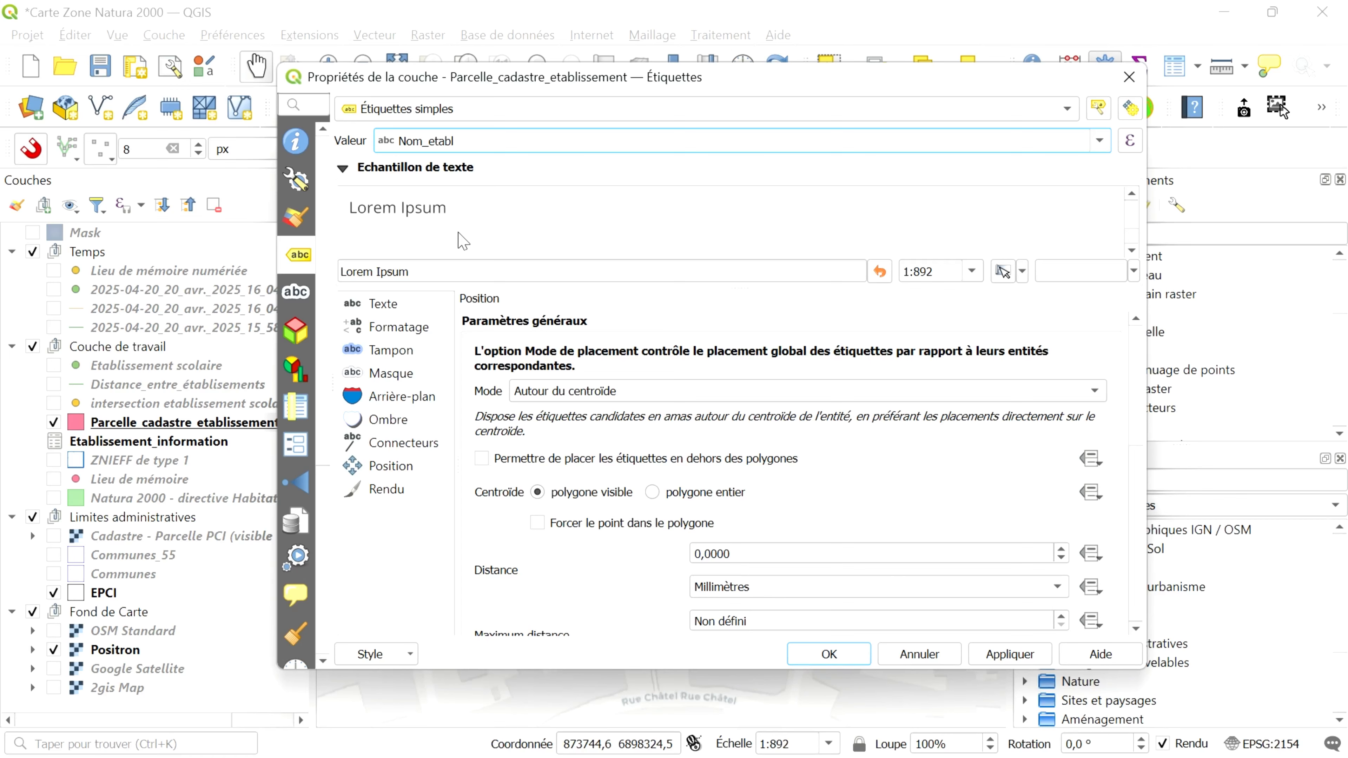
{"action": "left_click", "coordinate": [384, 303]}
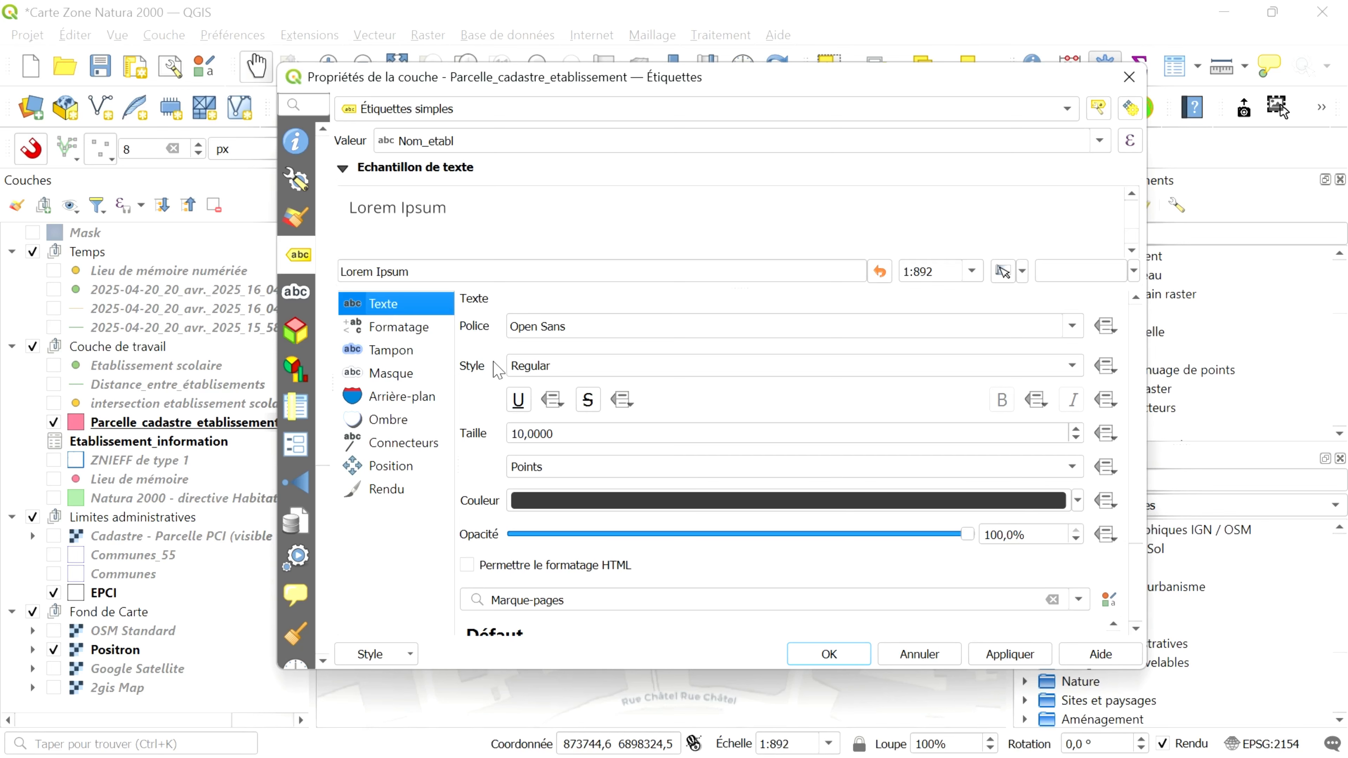
{"action": "scroll", "coordinate": [497, 369], "scroll_direction": "down", "scroll_amount": 1}
{"action": "left_click", "coordinate": [590, 332]}
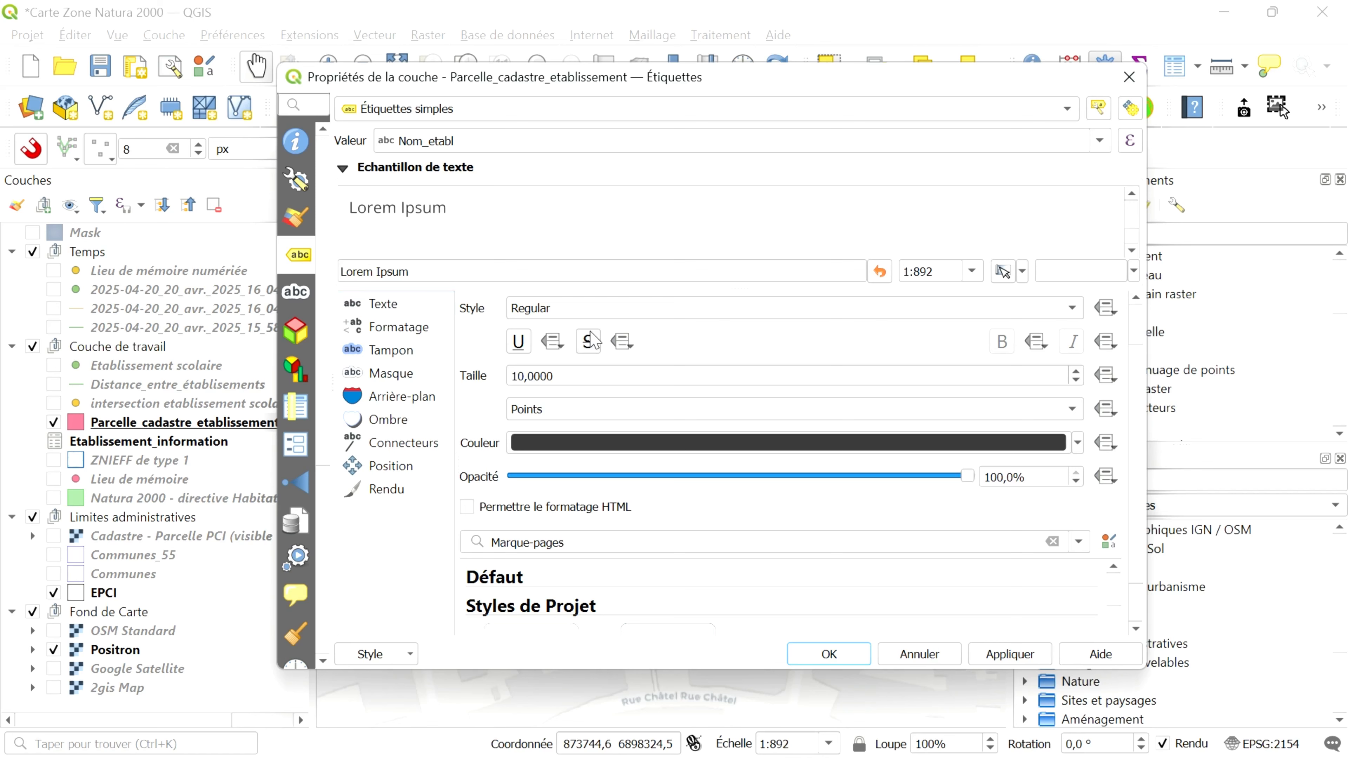
{"action": "left_click", "coordinate": [524, 348]}
{"action": "left_click", "coordinate": [526, 351]}
Try the Vertical label text orientation, switch it to Basé sur la rotation, and apply the change
{"action": "left_click", "coordinate": [398, 326]}
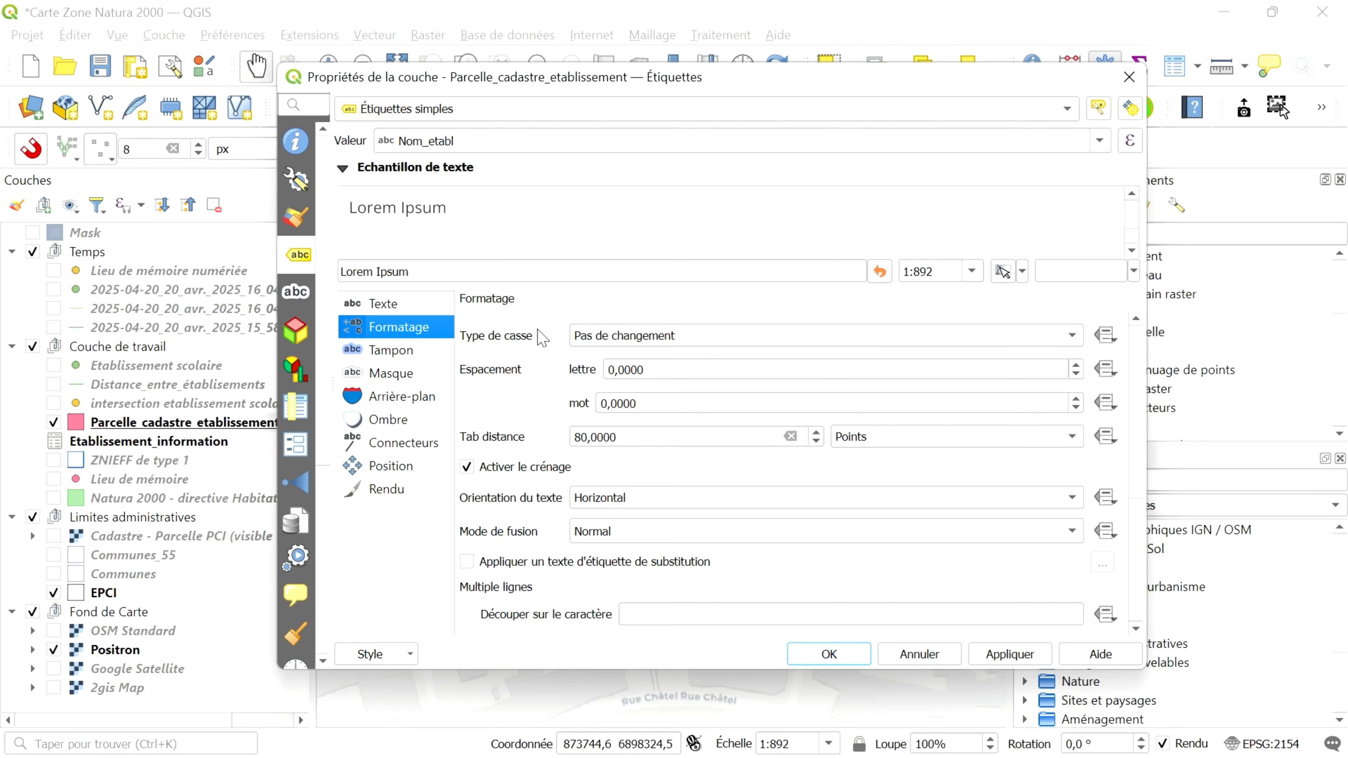
{"action": "scroll", "coordinate": [541, 337], "scroll_direction": "down", "scroll_amount": 3}
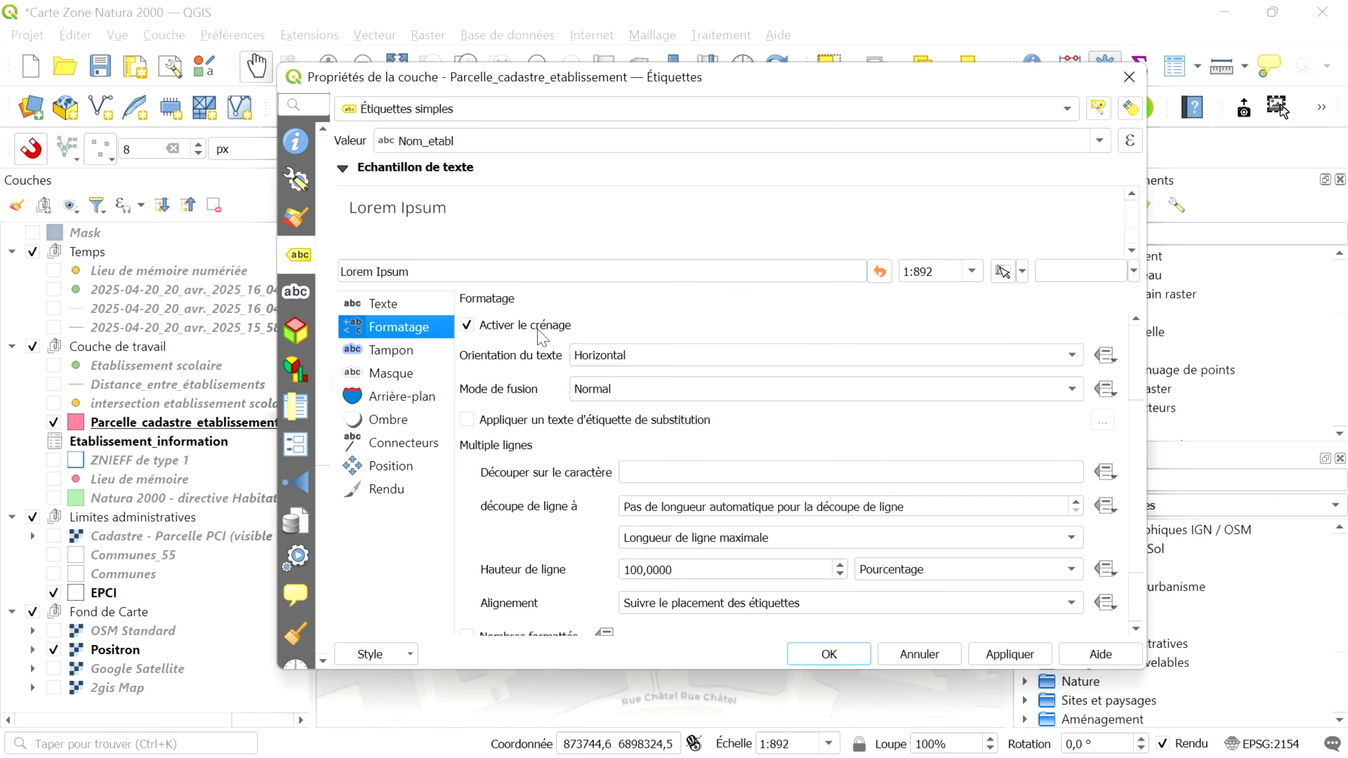
{"action": "left_click", "coordinate": [630, 365]}
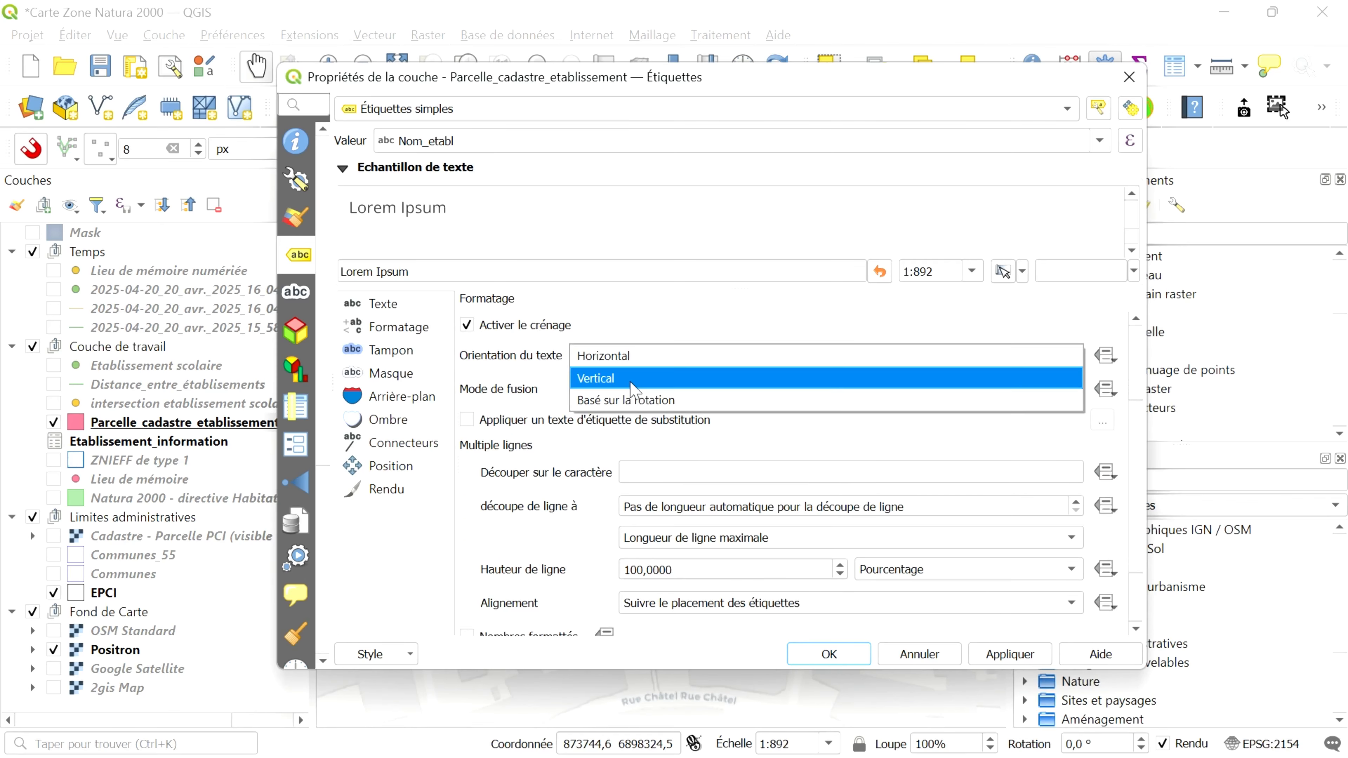
{"action": "left_click", "coordinate": [633, 379]}
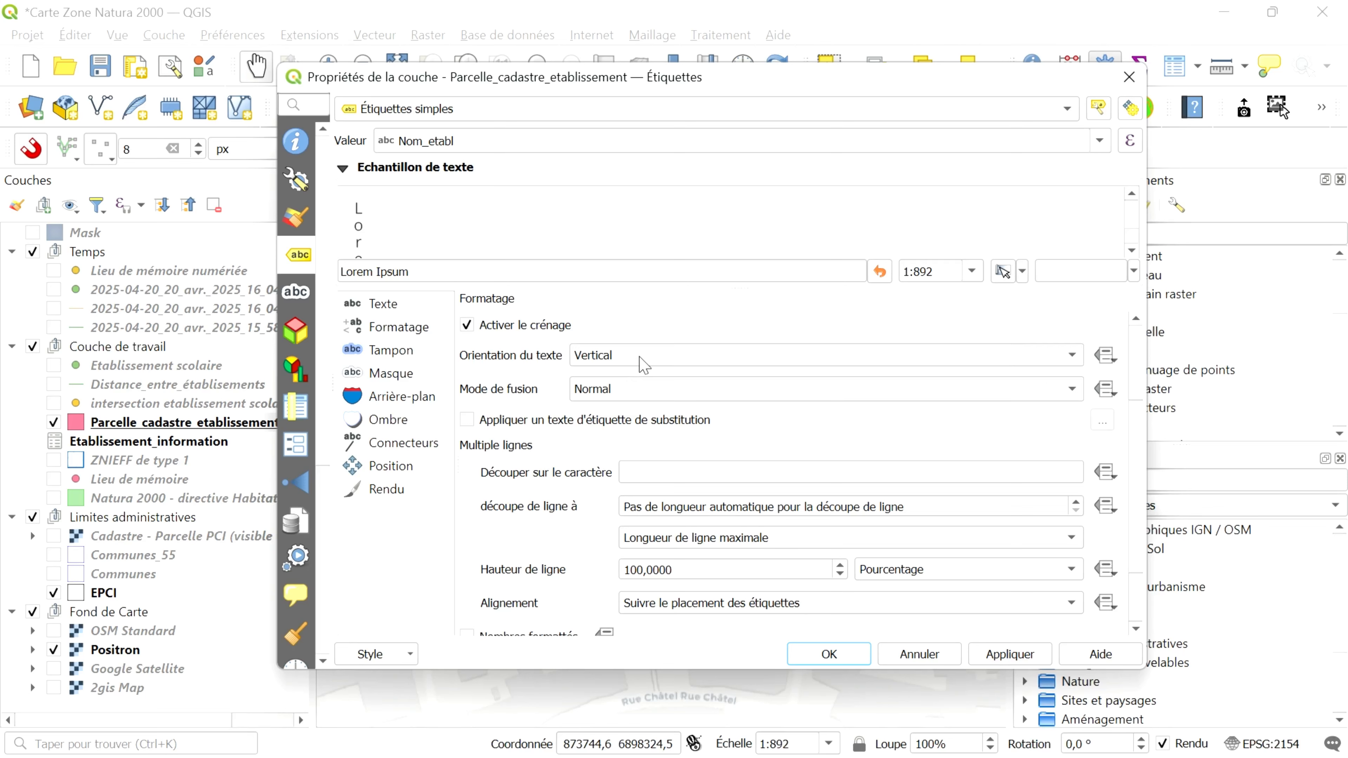
{"action": "left_click", "coordinate": [644, 365]}
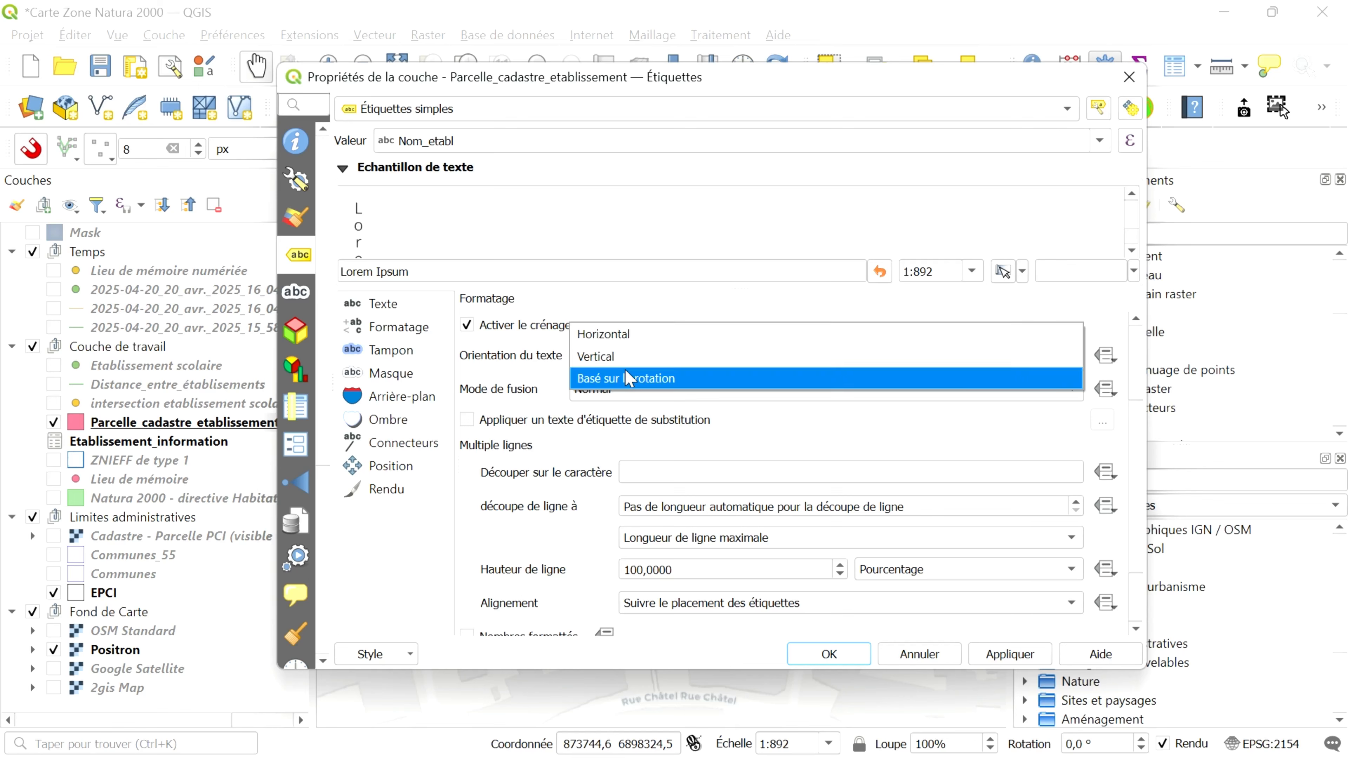
{"action": "left_click", "coordinate": [628, 375]}
{"action": "left_click", "coordinate": [997, 658]}
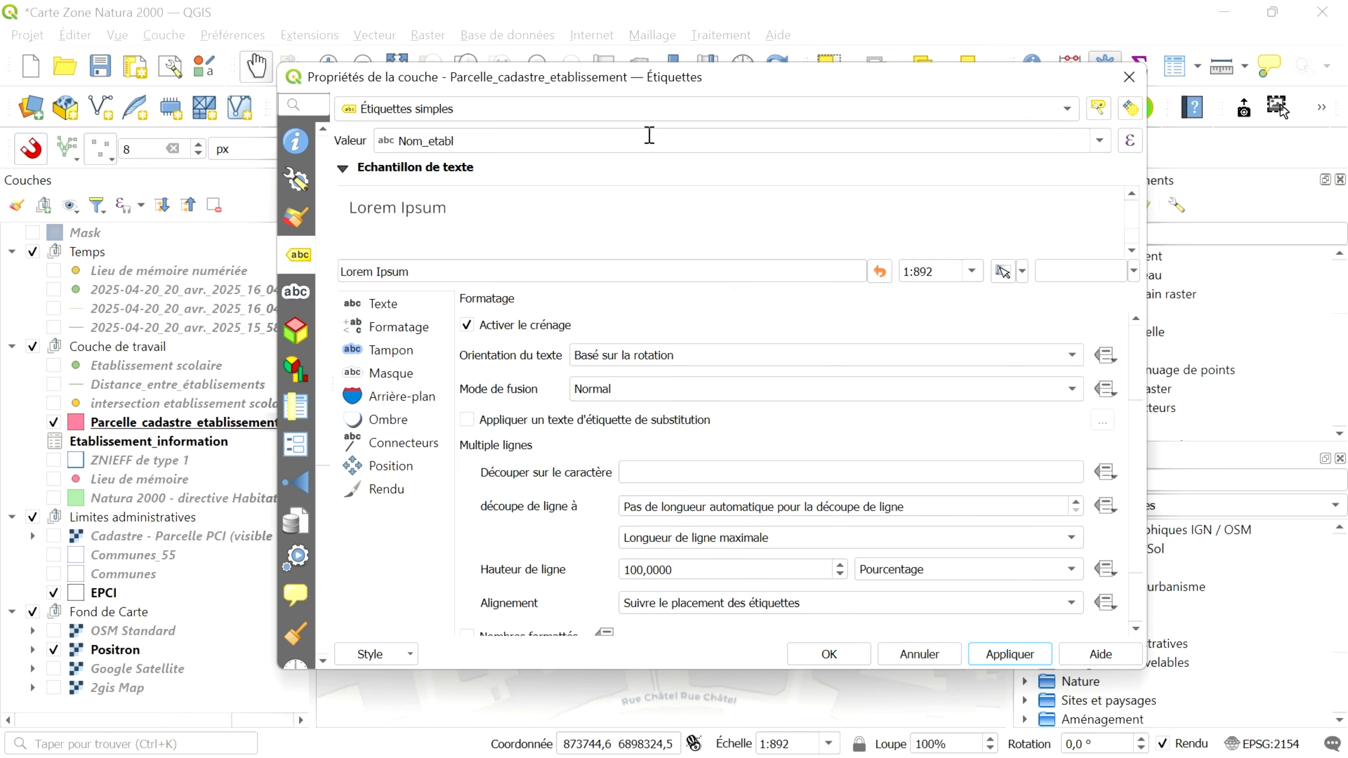
Set the label text orientation to Vertical, apply it and check the parcel's label on the map
{"action": "left_click_drag", "start_coordinate": [747, 87], "coordinate": [671, 113]}
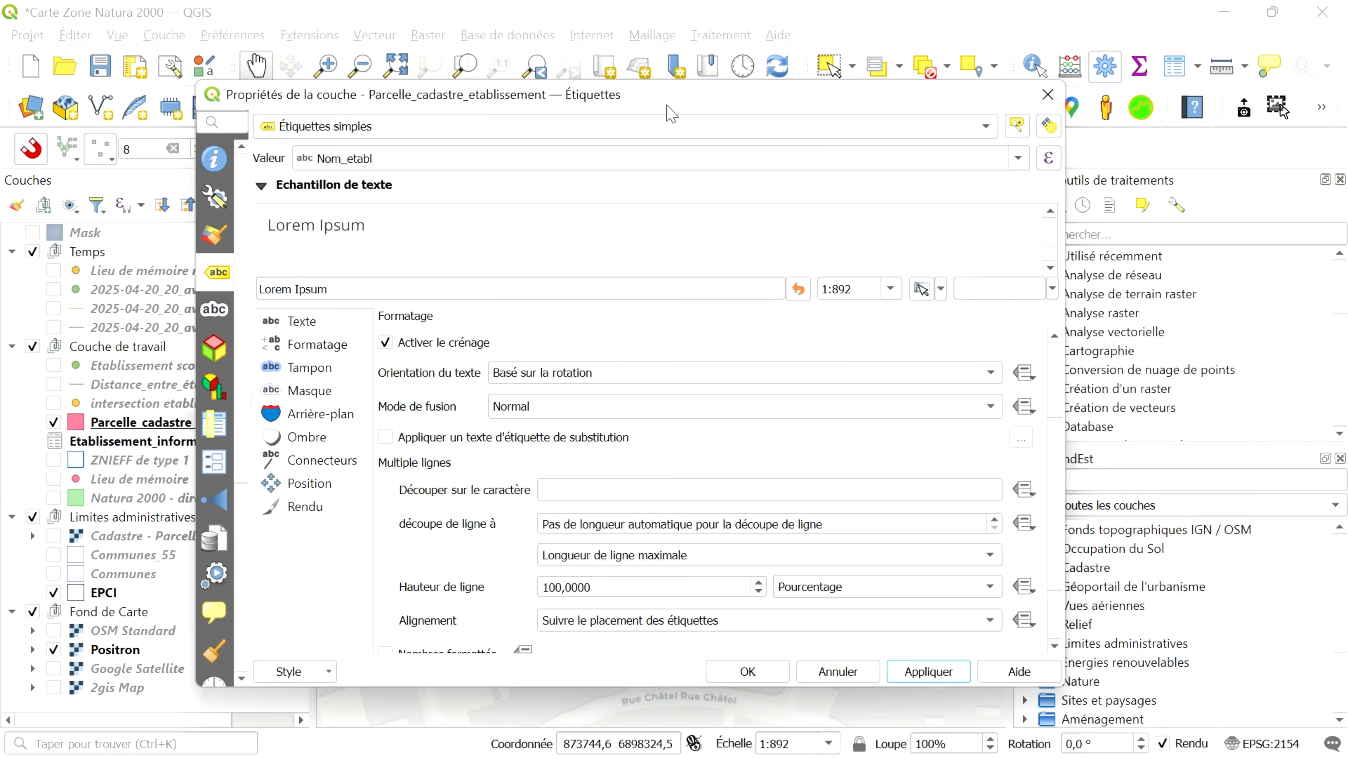
{"action": "left_click", "coordinate": [642, 378]}
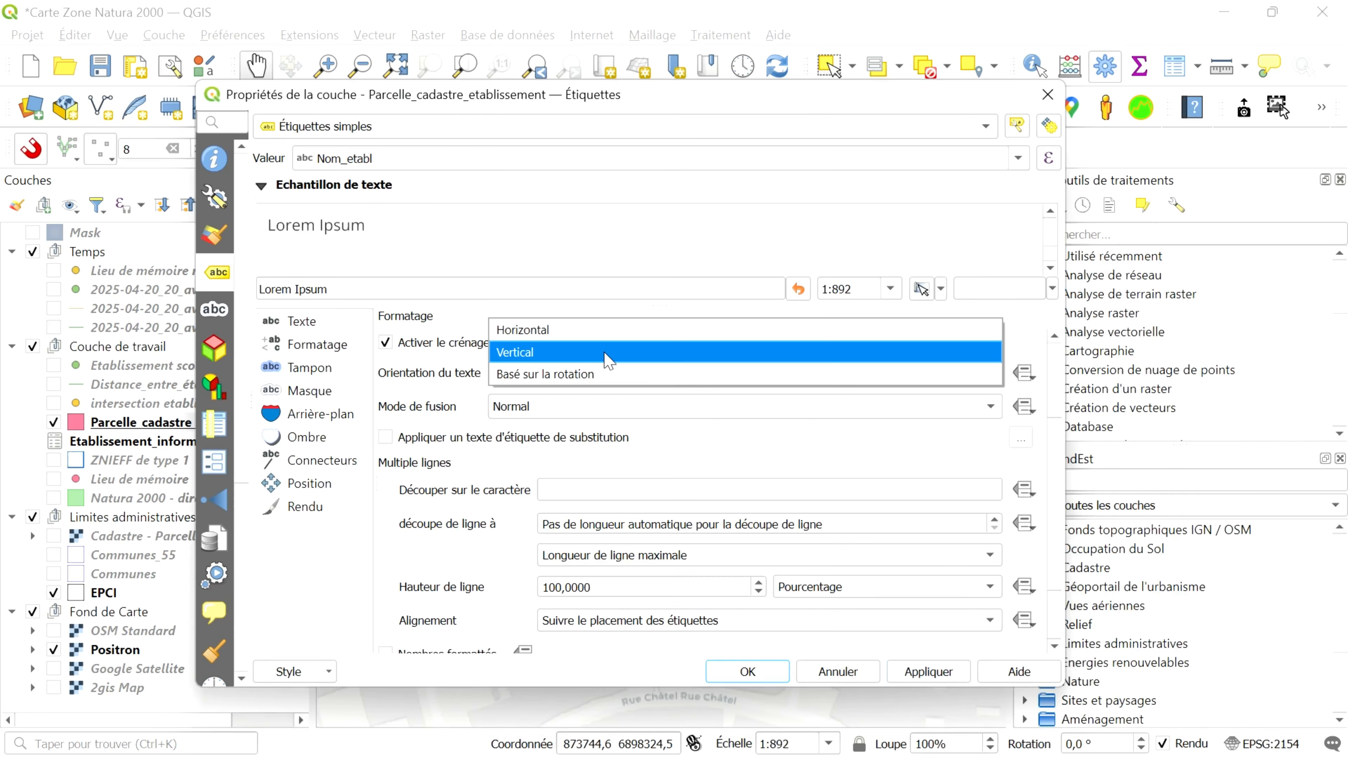
{"action": "left_click", "coordinate": [608, 354]}
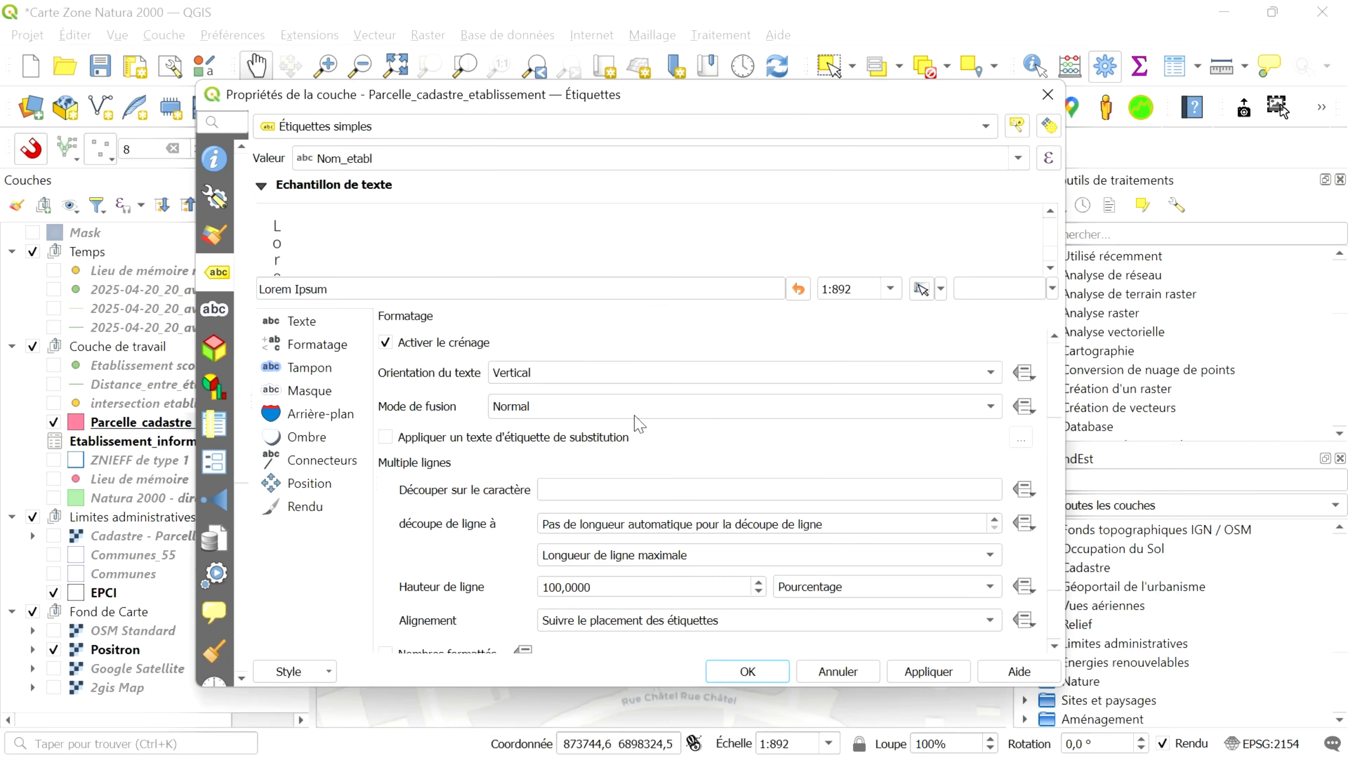
{"action": "left_click", "coordinate": [934, 680]}
{"action": "left_click_drag", "start_coordinate": [784, 107], "coordinate": [1157, 486]}
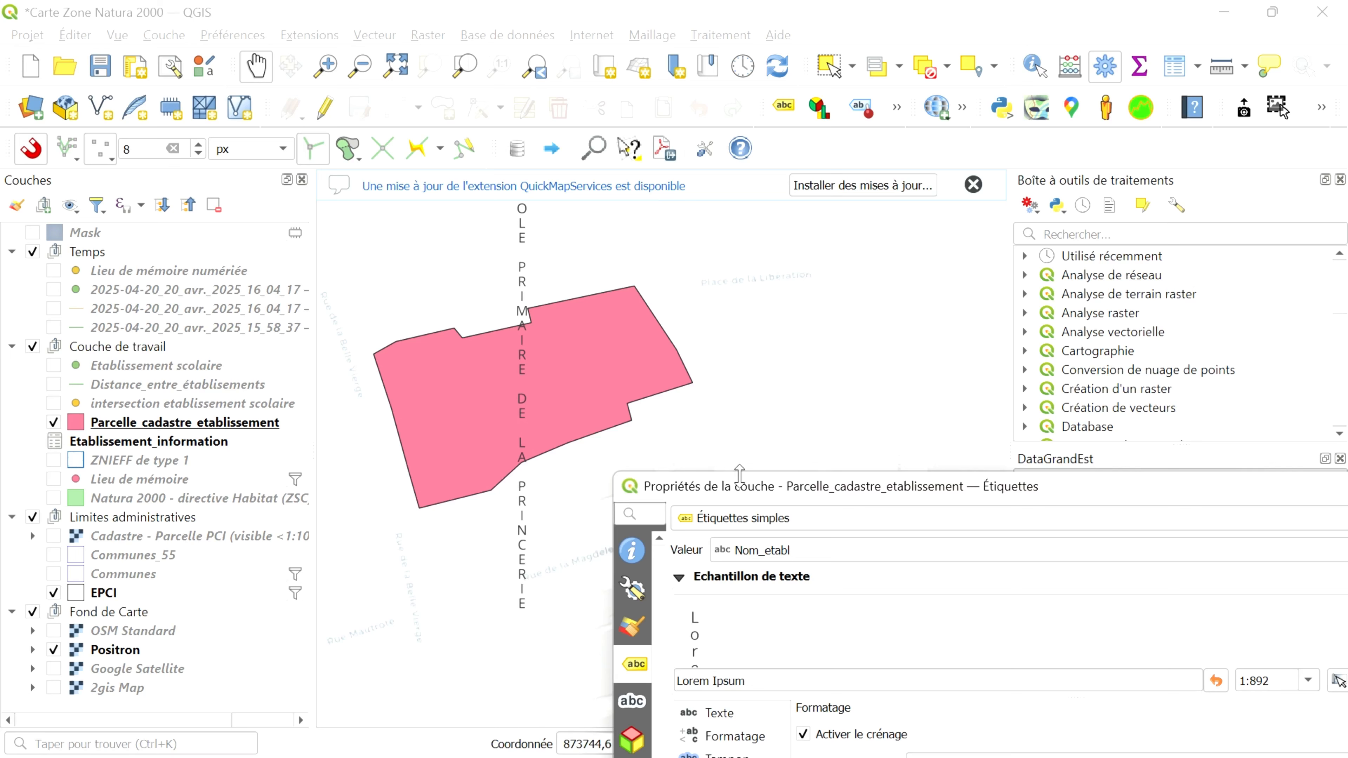
Set the parcel label text orientation to Horizontal and apply the change
{"action": "left_click_drag", "start_coordinate": [772, 487], "coordinate": [383, 122]}
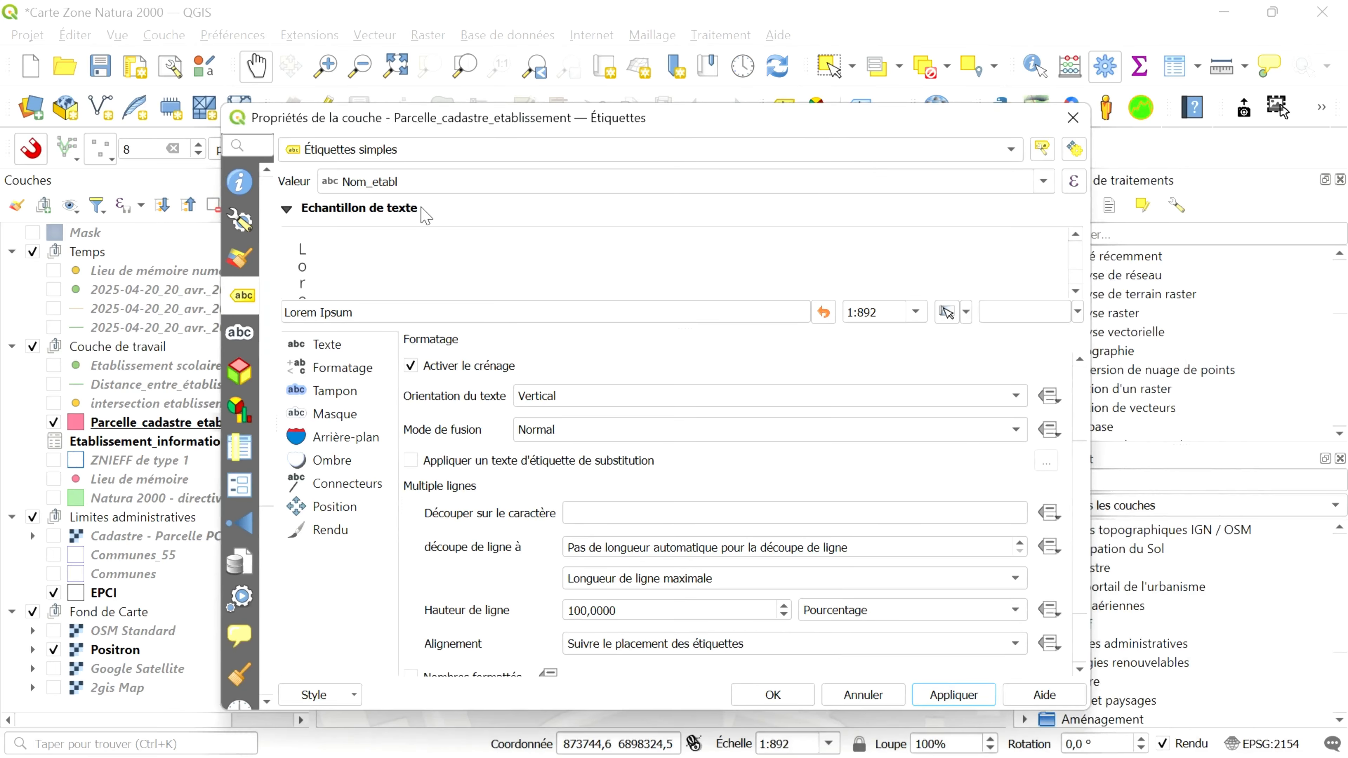
{"action": "left_click", "coordinate": [599, 398]}
{"action": "left_click", "coordinate": [583, 373]}
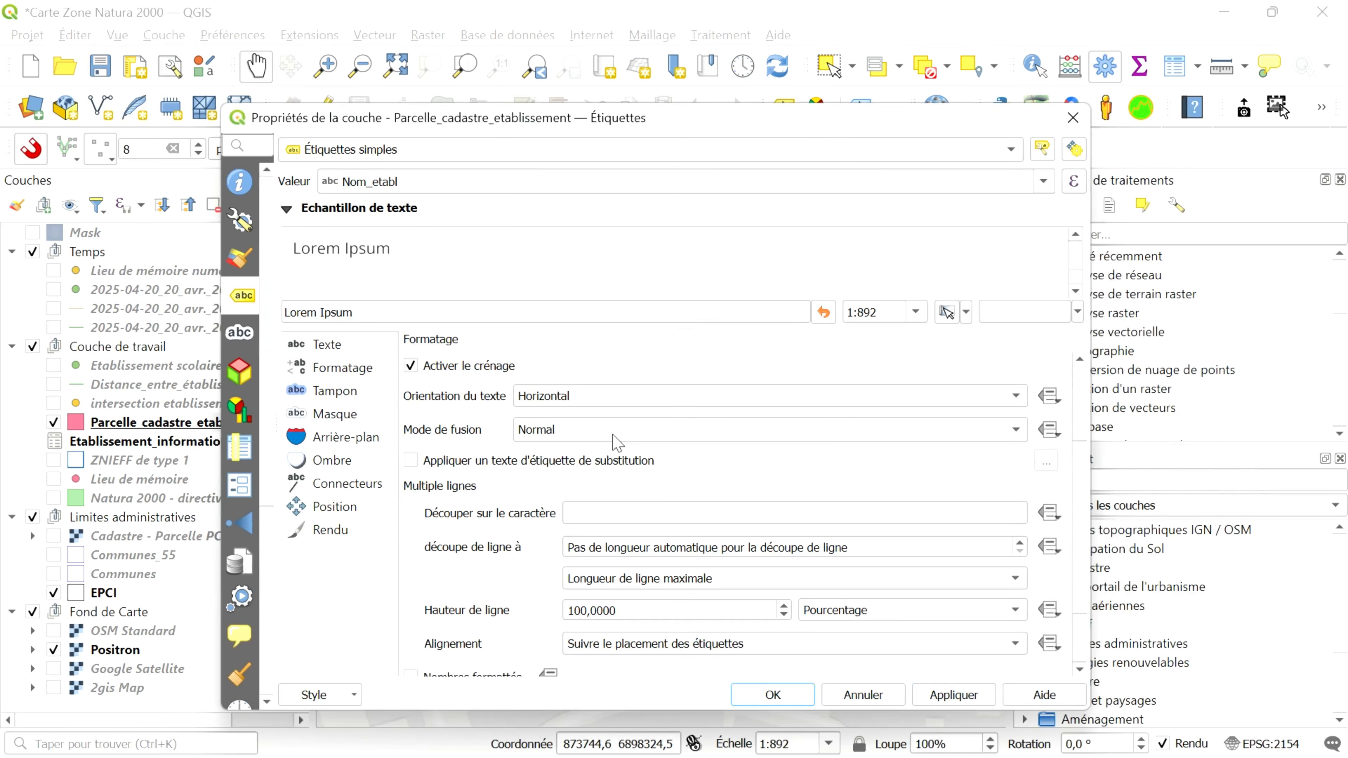
{"action": "left_click", "coordinate": [955, 699]}
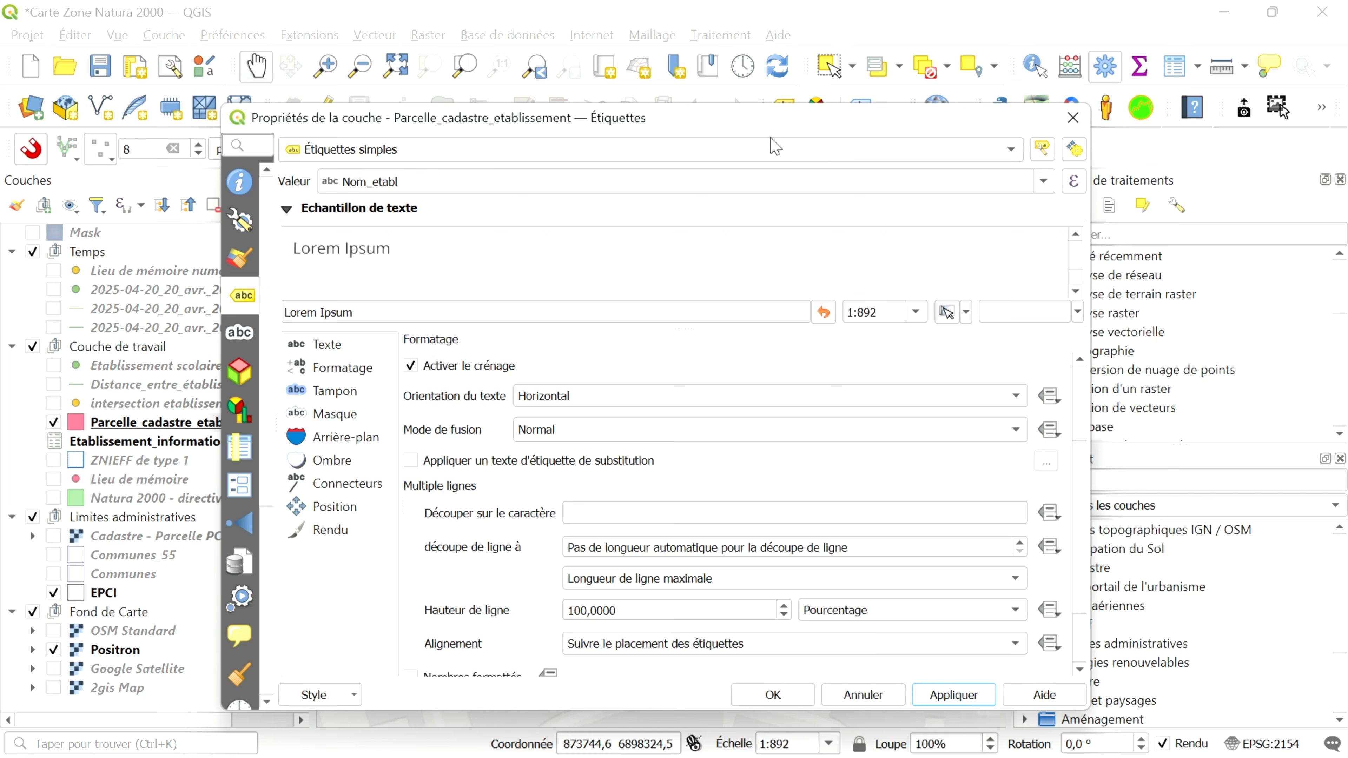
{"action": "left_click_drag", "start_coordinate": [756, 119], "coordinate": [690, 135]}
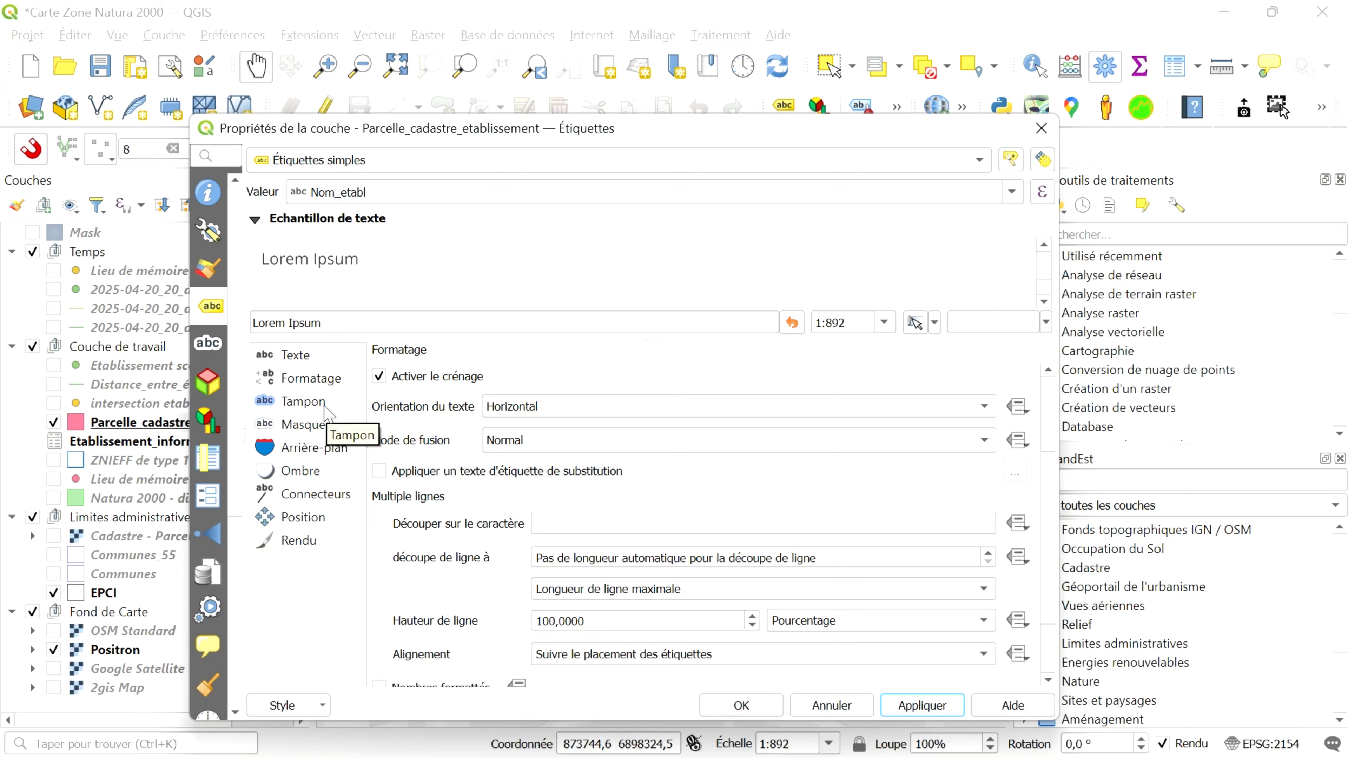
Review the label options for buffer (Tampon), mask, background, shadow and connectors without changing them
{"action": "left_click", "coordinate": [328, 414]}
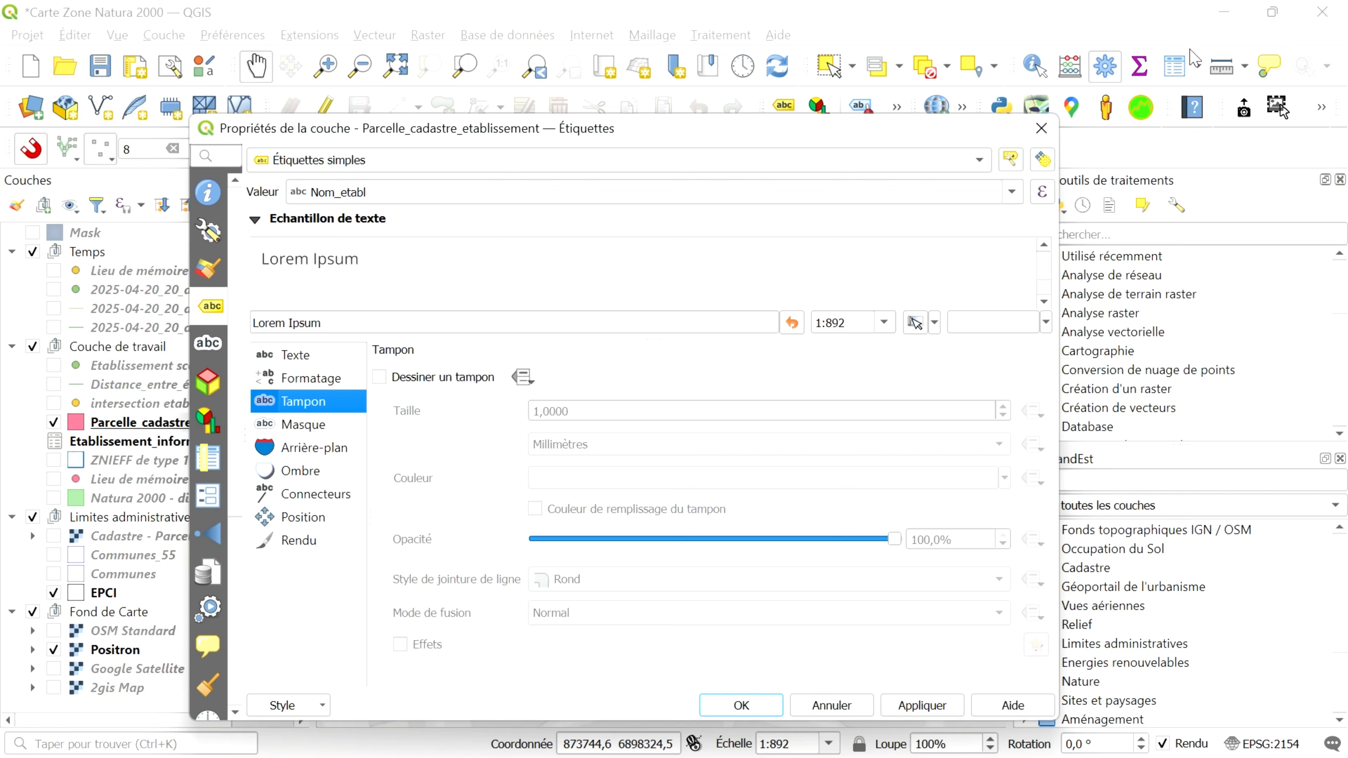
{"action": "left_click", "coordinate": [313, 431]}
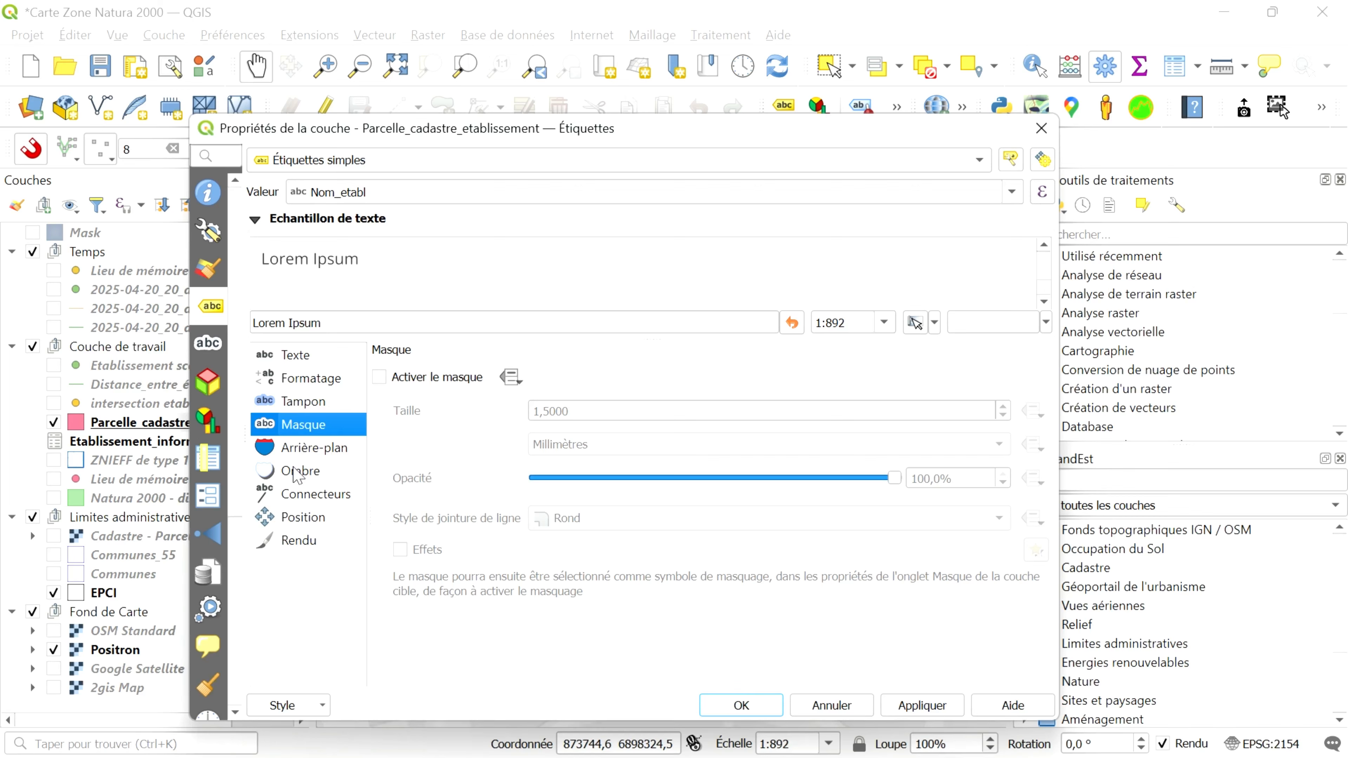
{"action": "left_click", "coordinate": [303, 455]}
{"action": "left_click", "coordinate": [303, 473]}
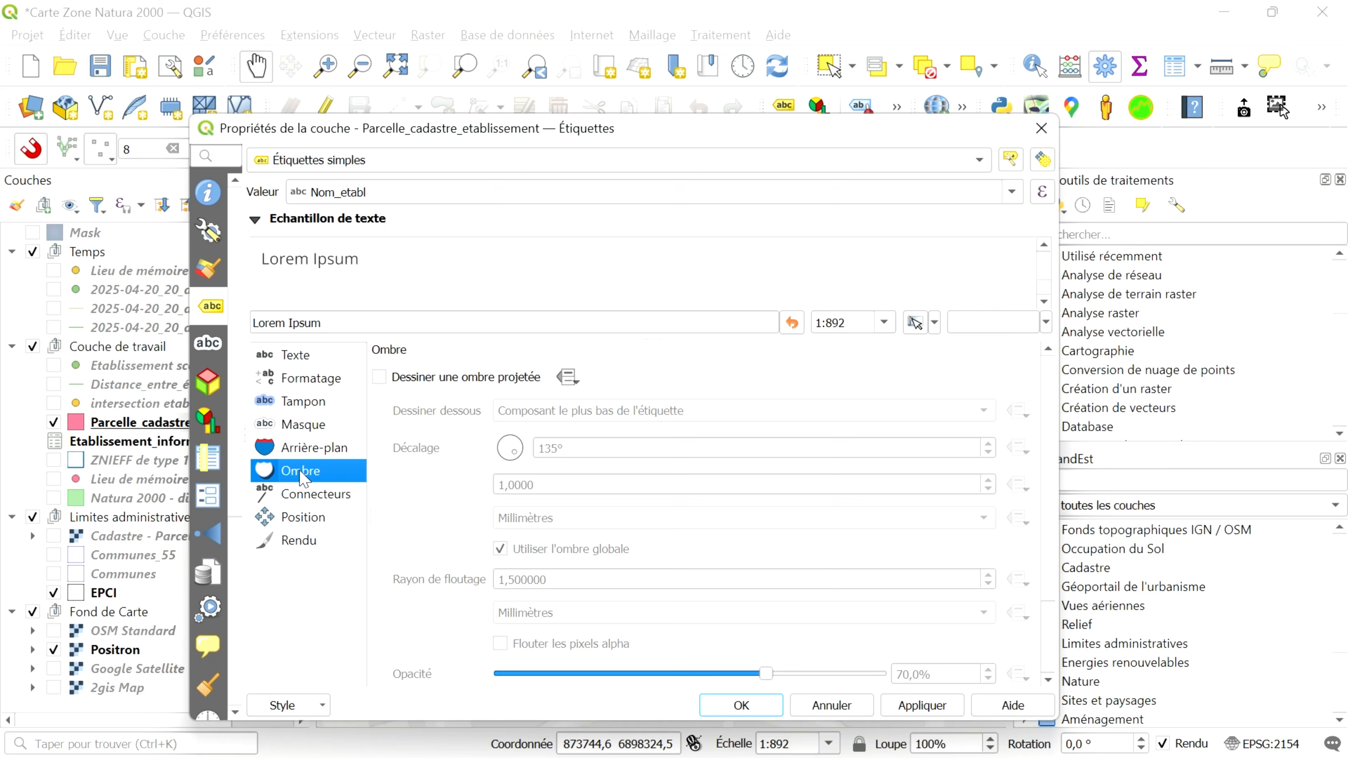
{"action": "left_click", "coordinate": [318, 496]}
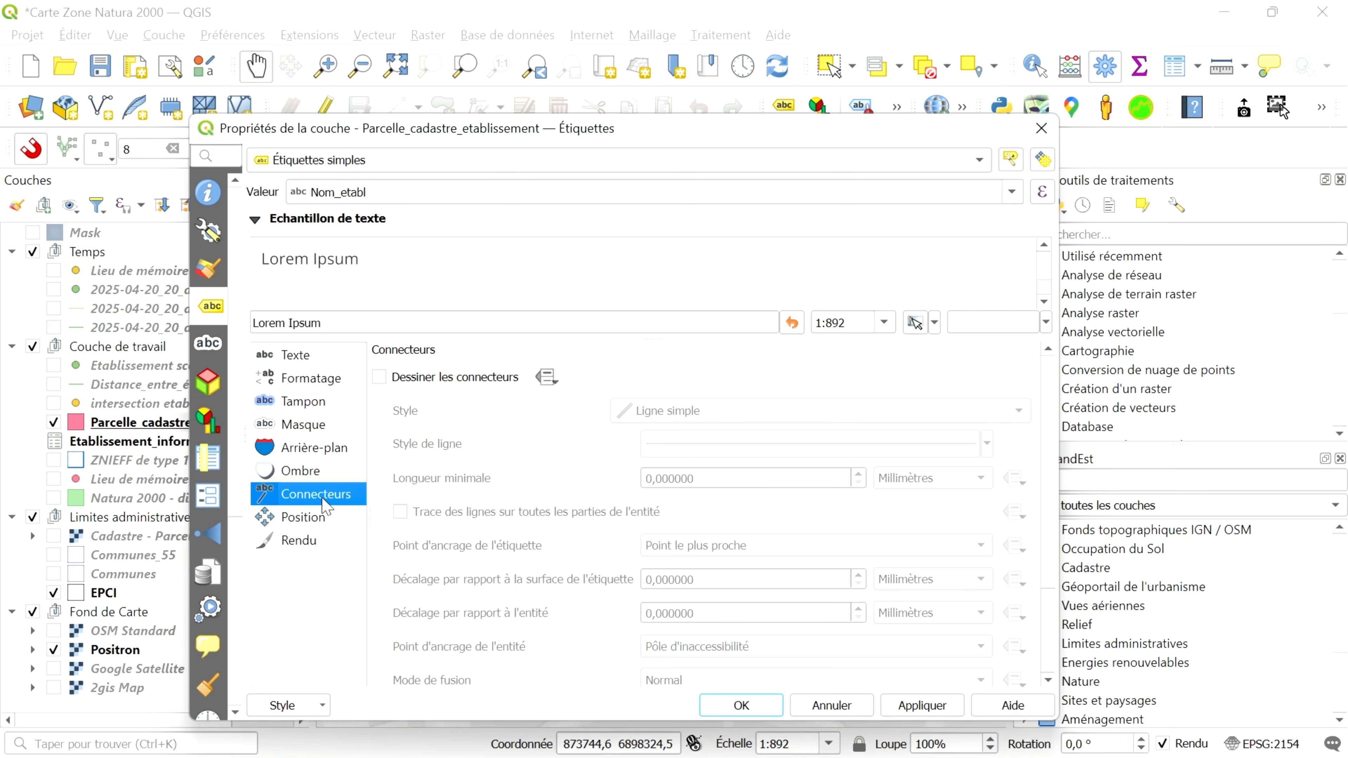
Set the label placement mode to Décalé par rapport au centroïde and check the parcel's label on the map
{"action": "left_click", "coordinate": [314, 526]}
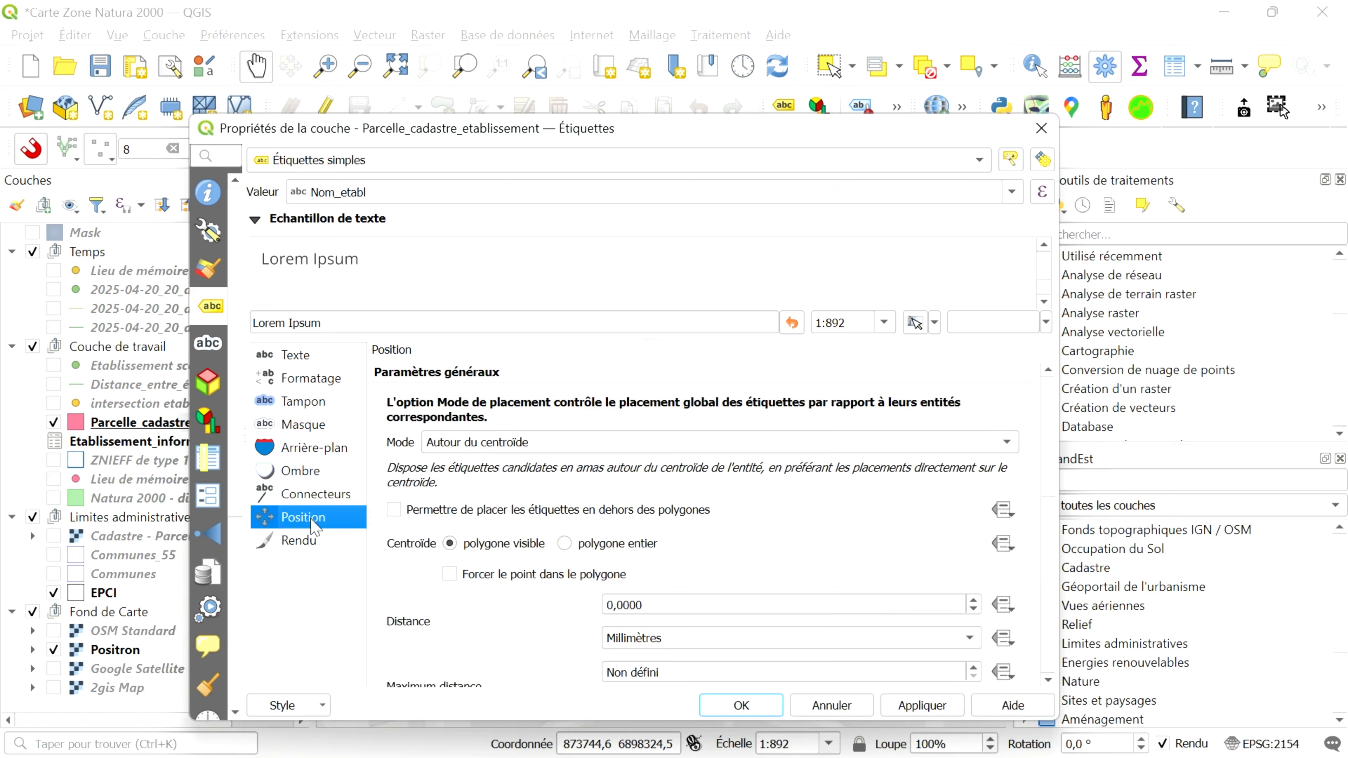
{"action": "left_click", "coordinate": [560, 441]}
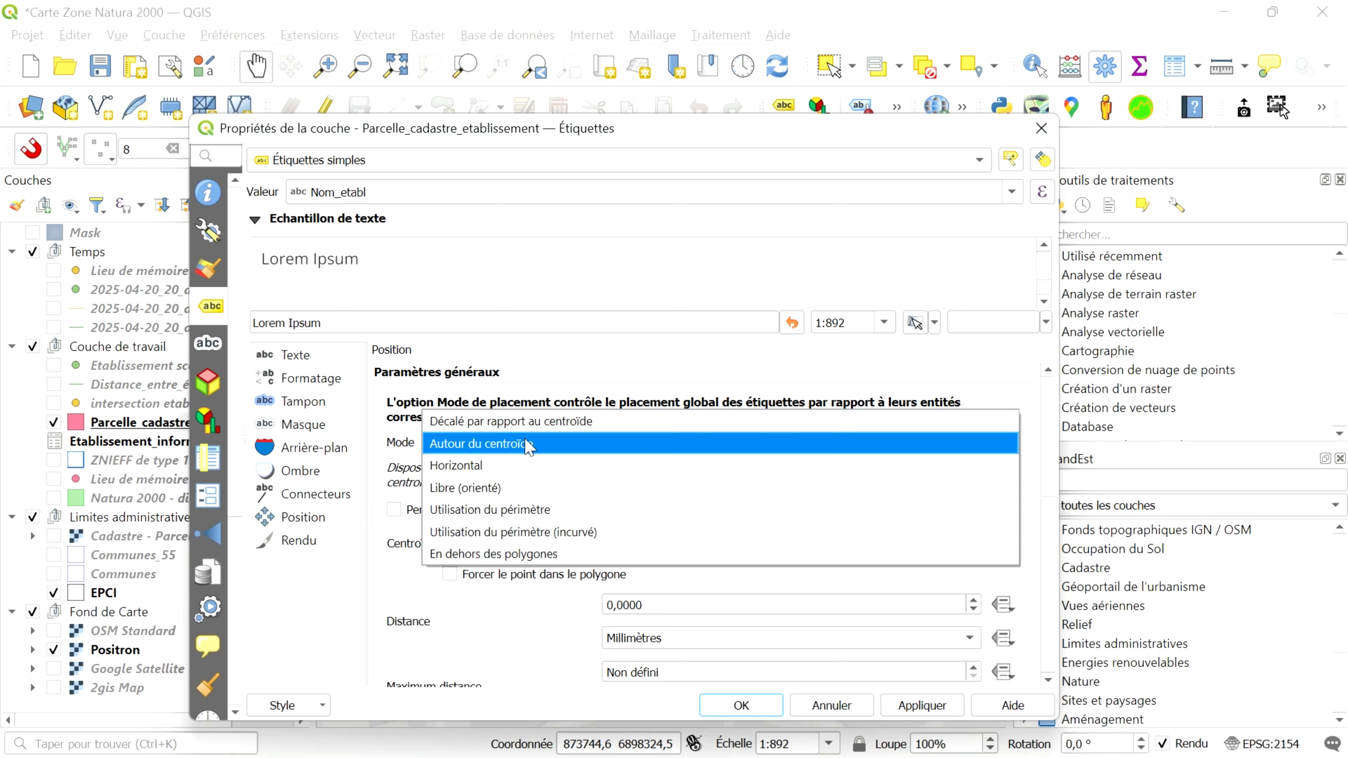
{"action": "key", "text": "Escape"}
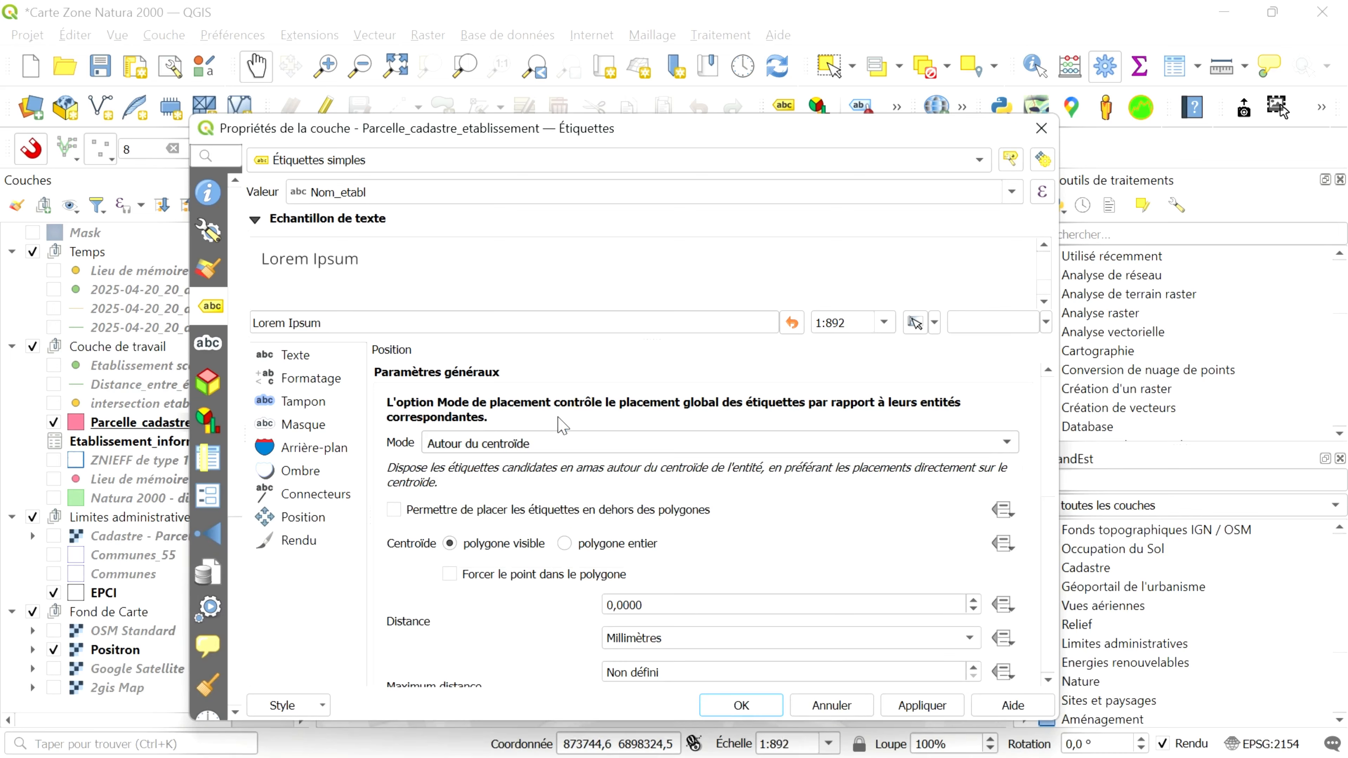
{"action": "scroll", "coordinate": [564, 441], "scroll_direction": "up", "scroll_amount": 1}
{"action": "scroll", "coordinate": [695, 537], "scroll_direction": "down", "scroll_amount": 3}
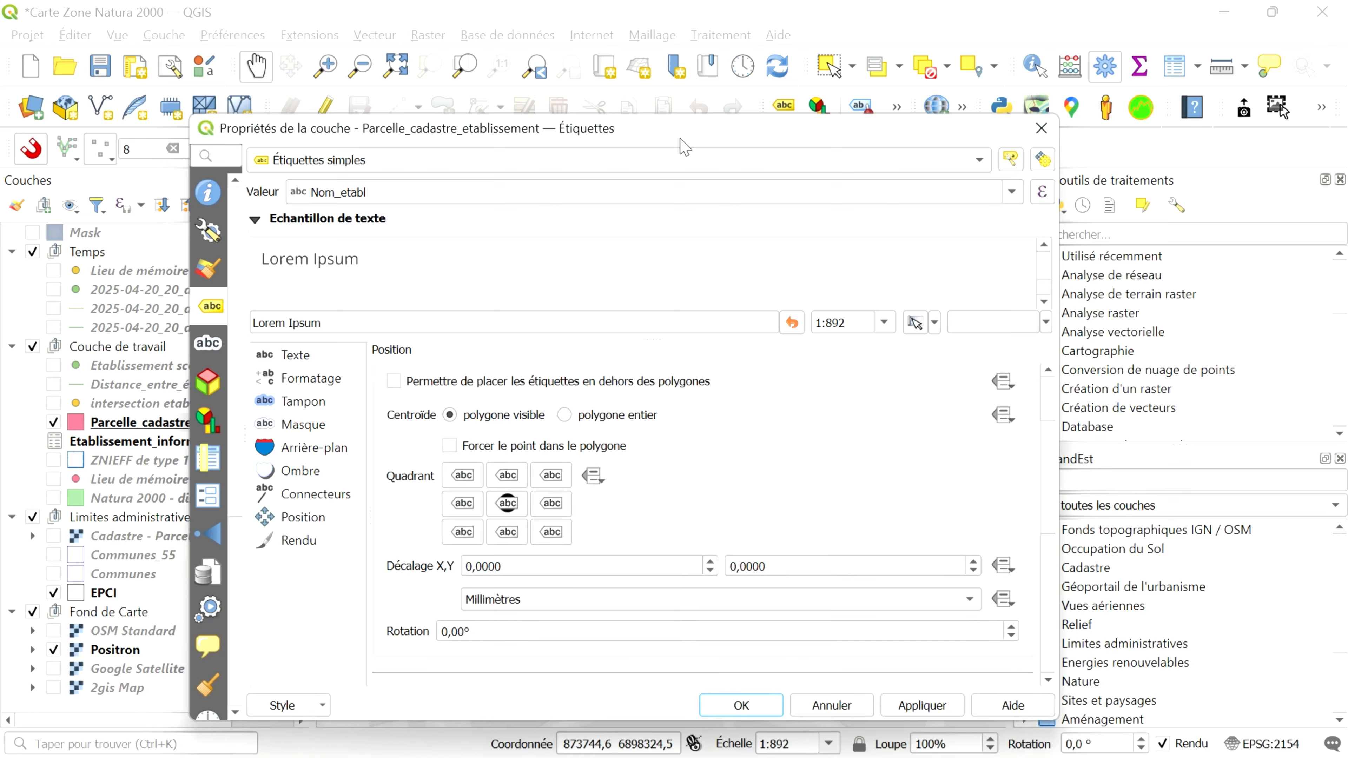
{"action": "left_click_drag", "start_coordinate": [681, 142], "coordinate": [1086, 499]}
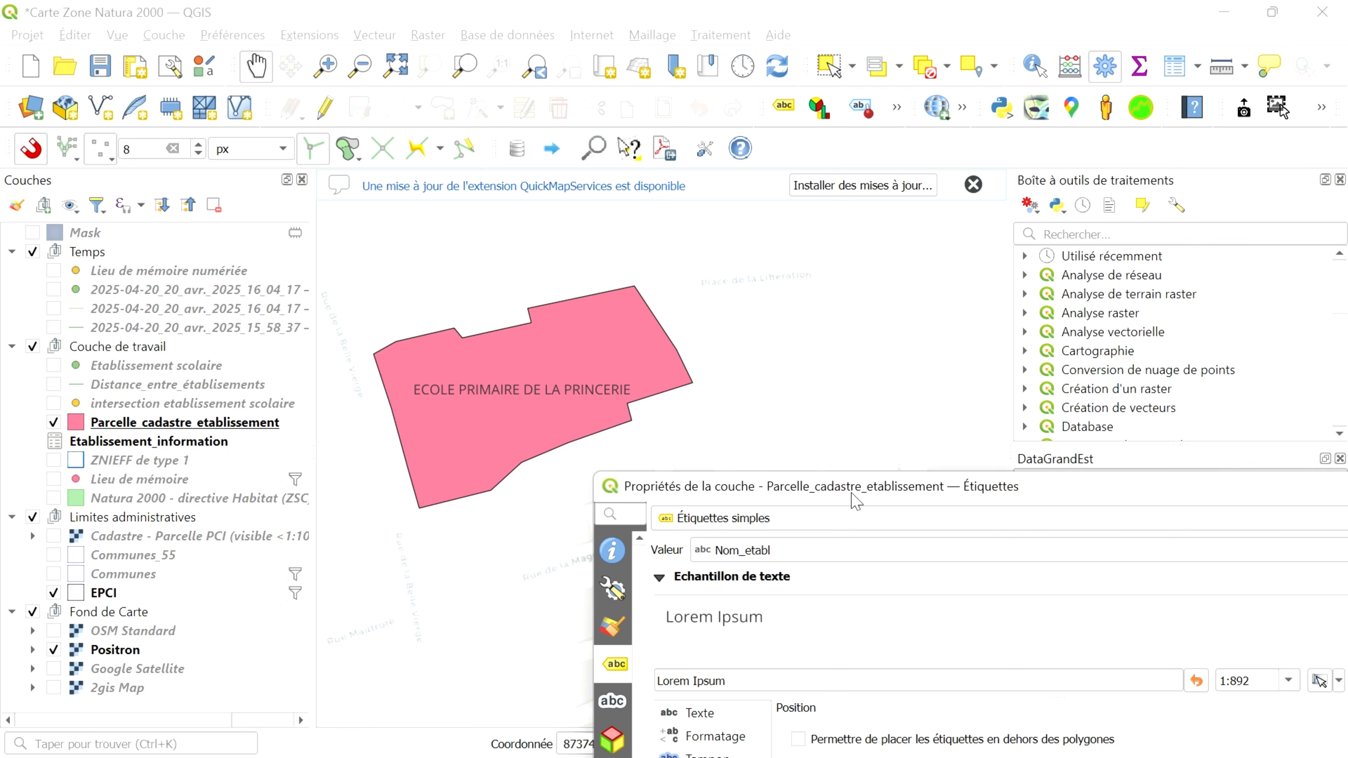
{"action": "left_click_drag", "start_coordinate": [855, 500], "coordinate": [742, 428]}
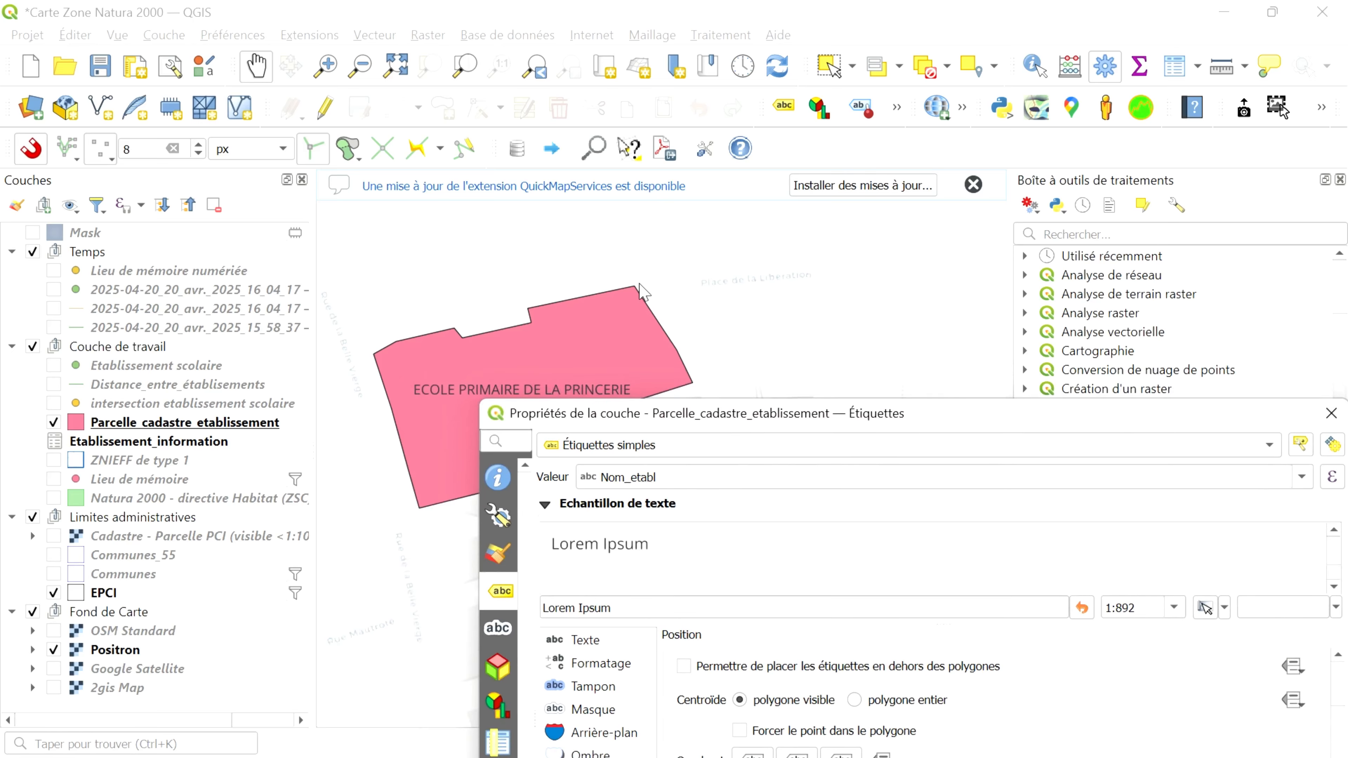
{"action": "left_click_drag", "start_coordinate": [893, 421], "coordinate": [615, 94]}
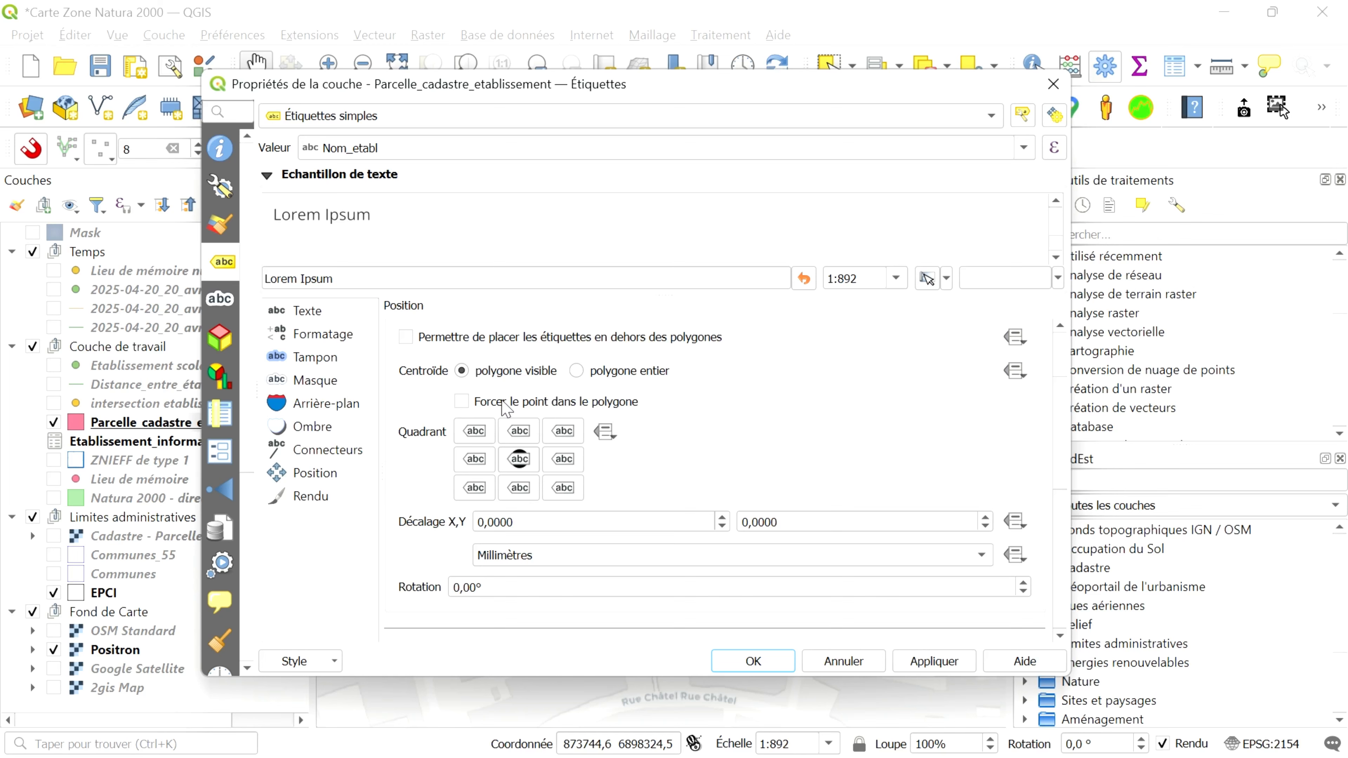
Set the parcel label's X offset from the centroid to 4,7 millimetres
{"action": "scroll", "coordinate": [550, 361], "scroll_direction": "up", "scroll_amount": 3}
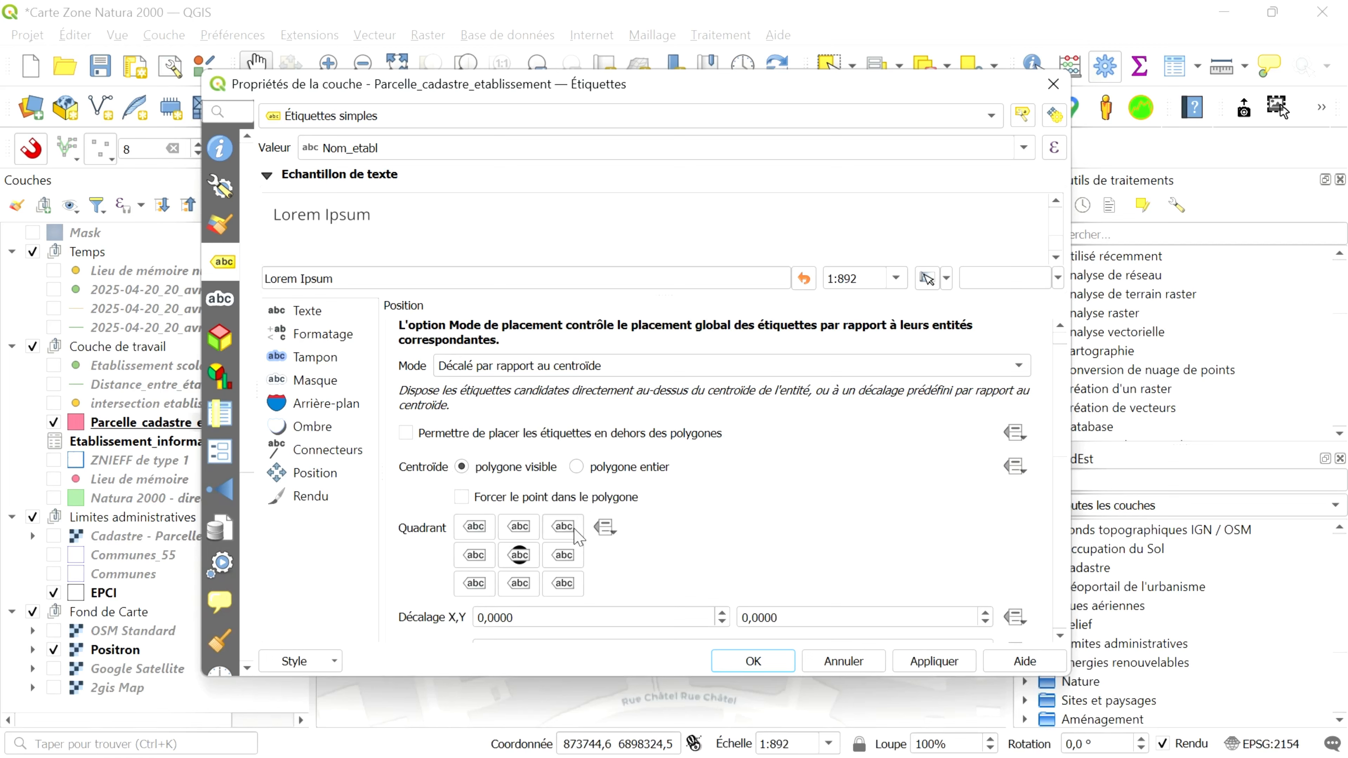
{"action": "scroll", "coordinate": [708, 595], "scroll_direction": "down", "scroll_amount": 1}
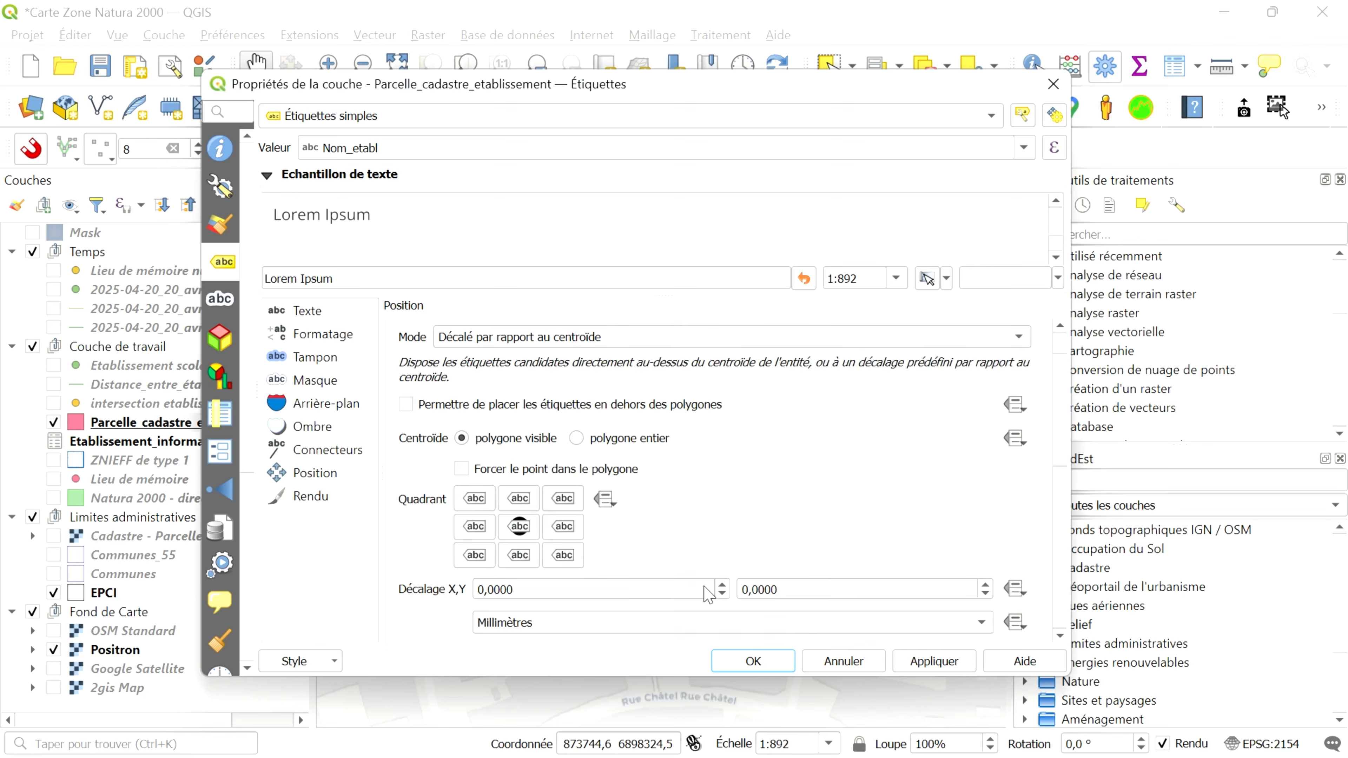
{"action": "scroll", "coordinate": [709, 594], "scroll_direction": "down", "scroll_amount": 4}
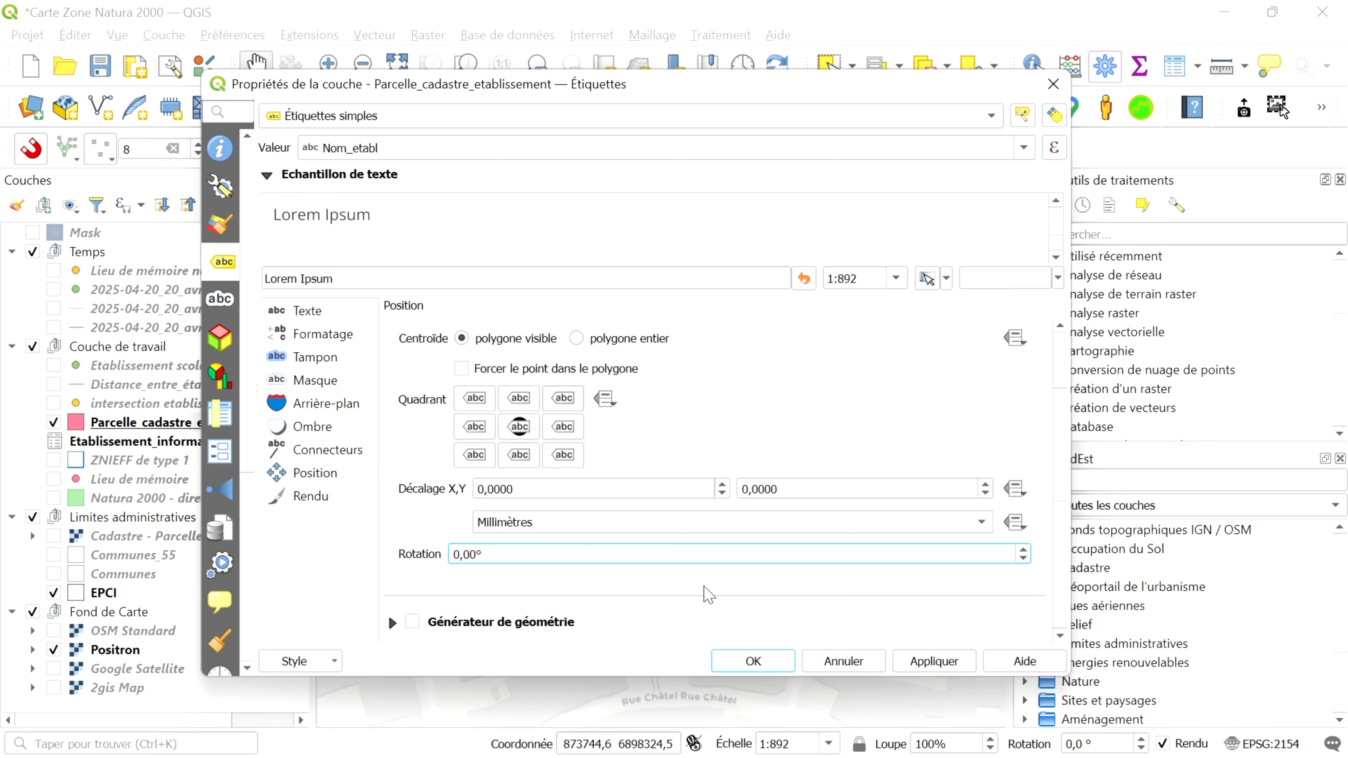
{"action": "left_click", "coordinate": [722, 484]}
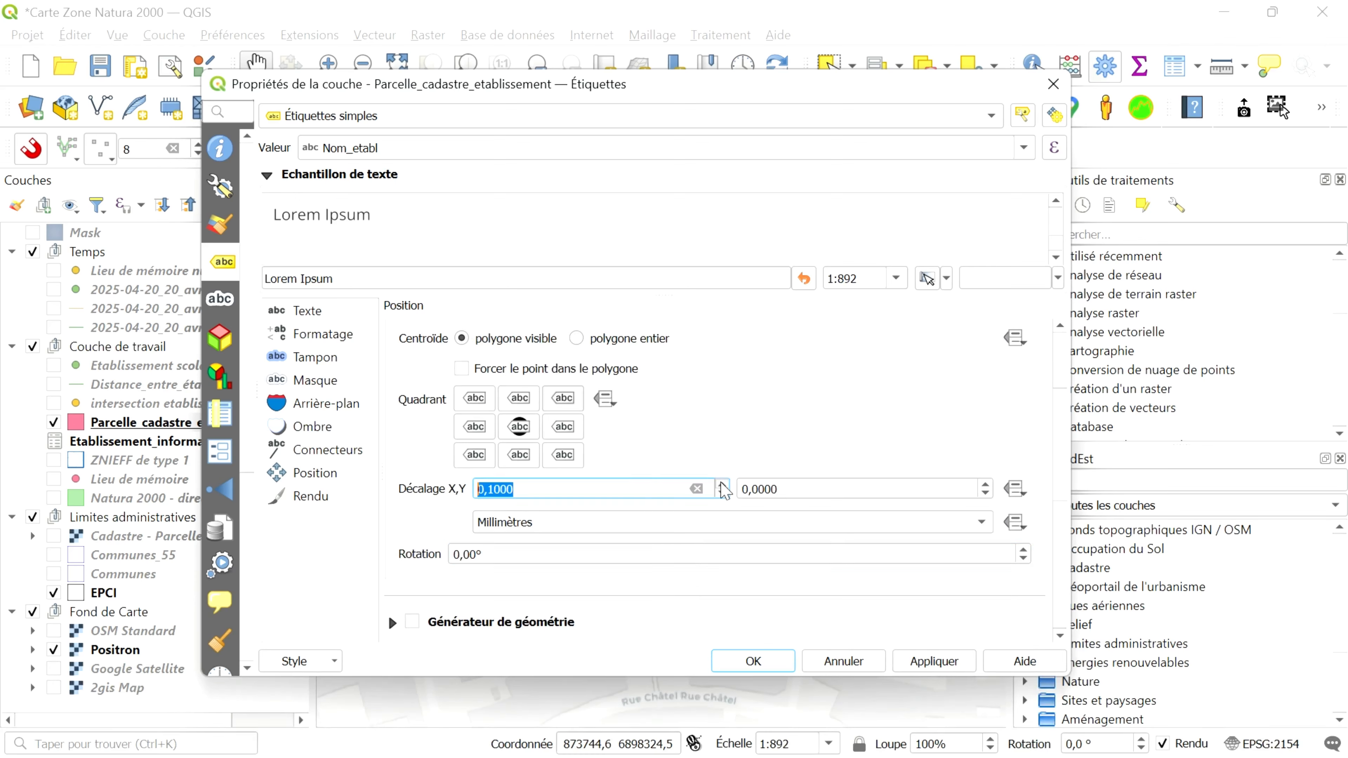
{"action": "scroll", "coordinate": [723, 491], "scroll_direction": "up", "scroll_amount": 12}
{"action": "scroll", "coordinate": [723, 490], "scroll_direction": "up", "scroll_amount": 13}
{"action": "scroll", "coordinate": [723, 491], "scroll_direction": "up", "scroll_amount": 13}
{"action": "scroll", "coordinate": [723, 490], "scroll_direction": "up", "scroll_amount": 8}
Set the label's Y offset to 2 millimetres, apply it and check the parcel's label on the map
{"action": "left_click", "coordinate": [749, 489]}
{"action": "left_click_drag", "start_coordinate": [750, 488], "coordinate": [738, 489]}
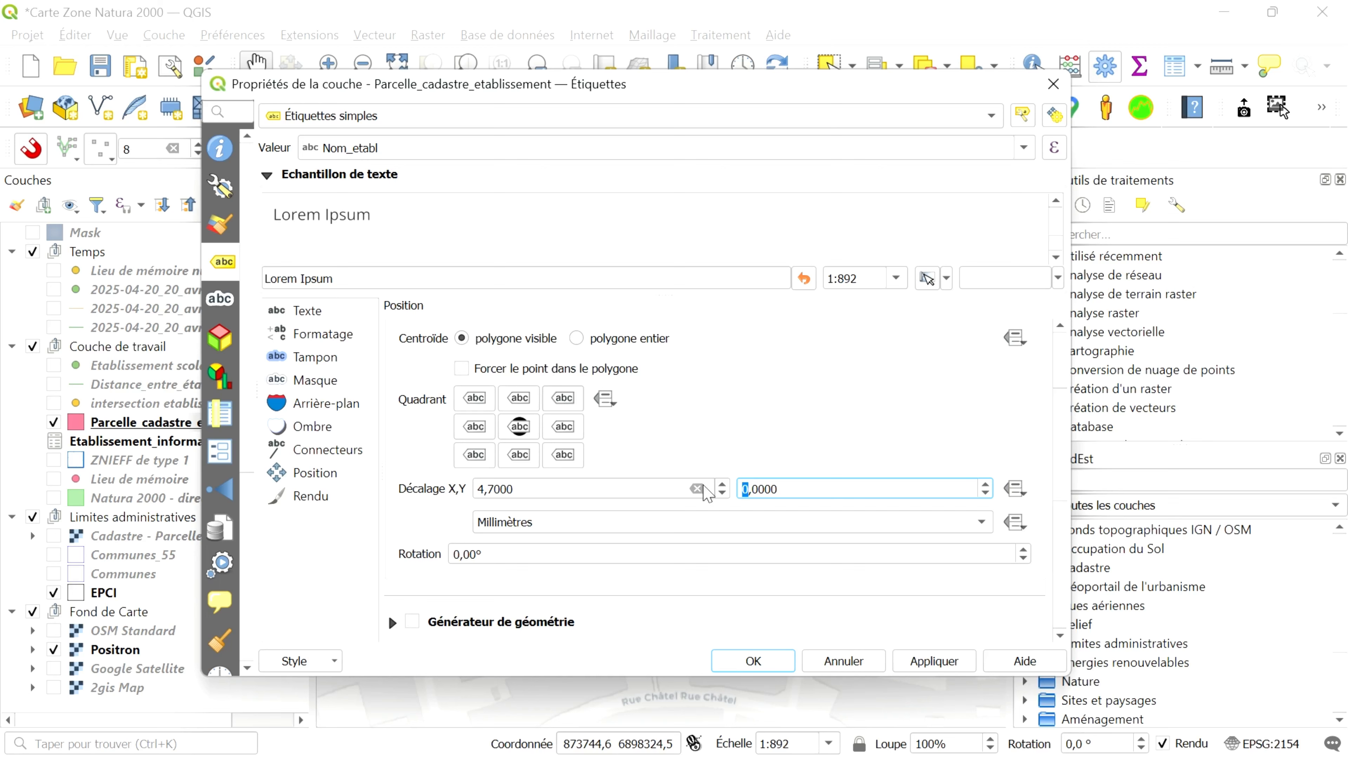
{"action": "type", "text": "2"}
{"action": "left_click", "coordinate": [934, 663]}
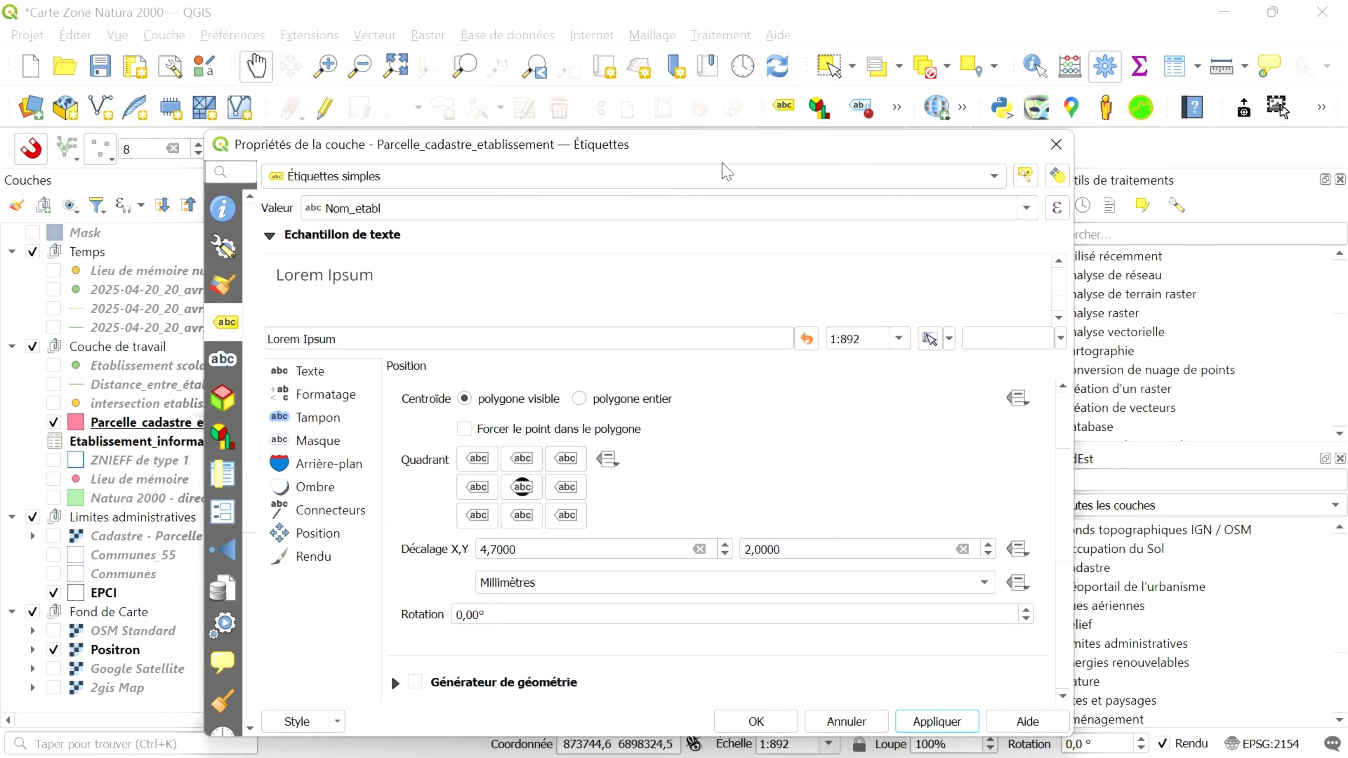
{"action": "left_click_drag", "start_coordinate": [717, 95], "coordinate": [972, 499]}
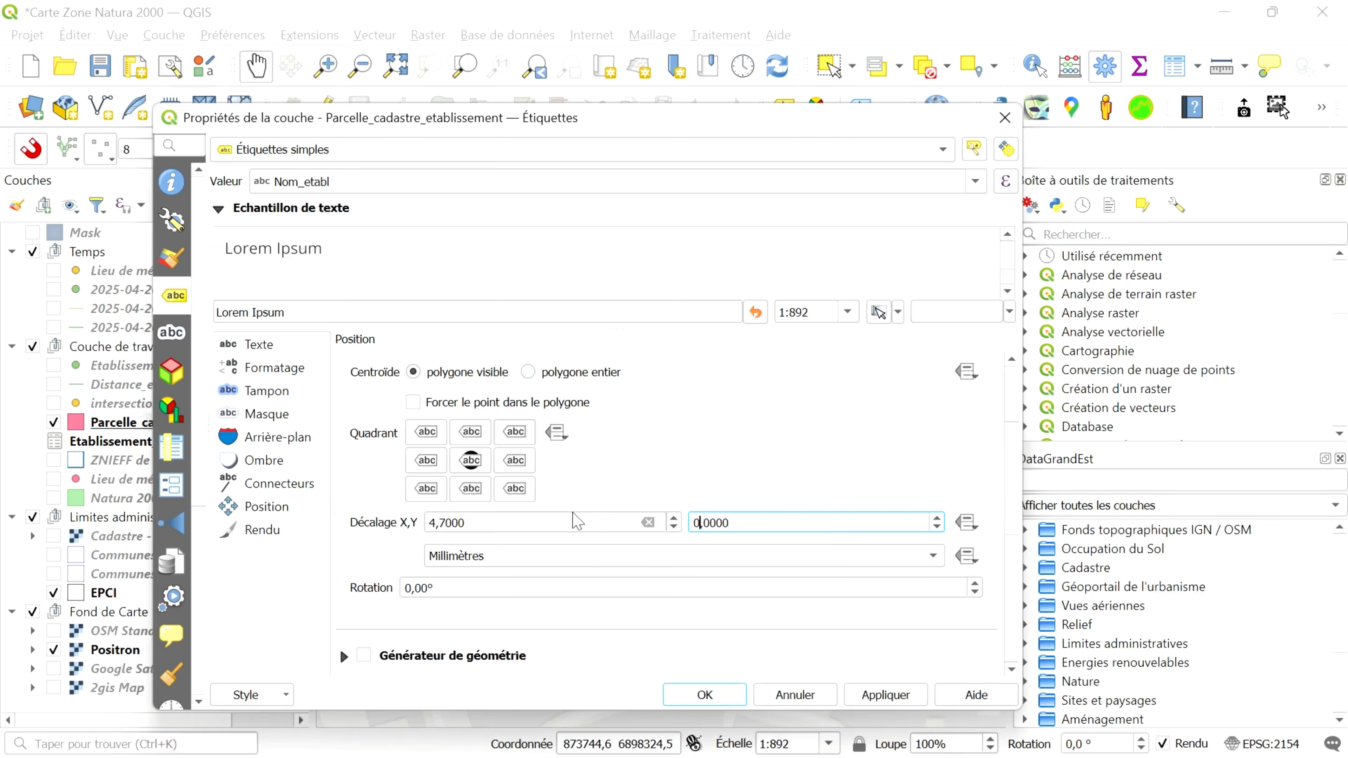
Set the label's X offset to 8,7 millimetres, apply it and check the parcel's label on the map
{"action": "left_click", "coordinate": [434, 522]}
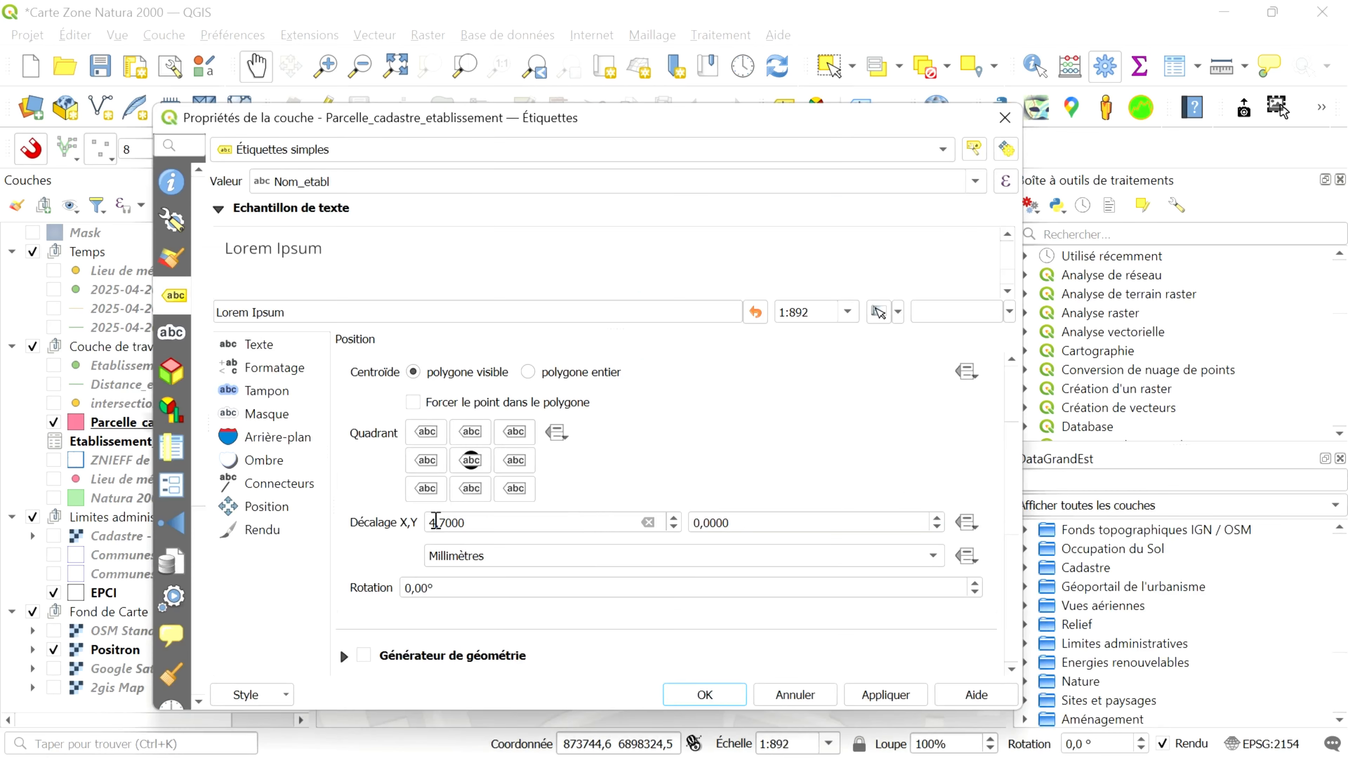
{"action": "left_click_drag", "start_coordinate": [435, 522], "coordinate": [404, 531]}
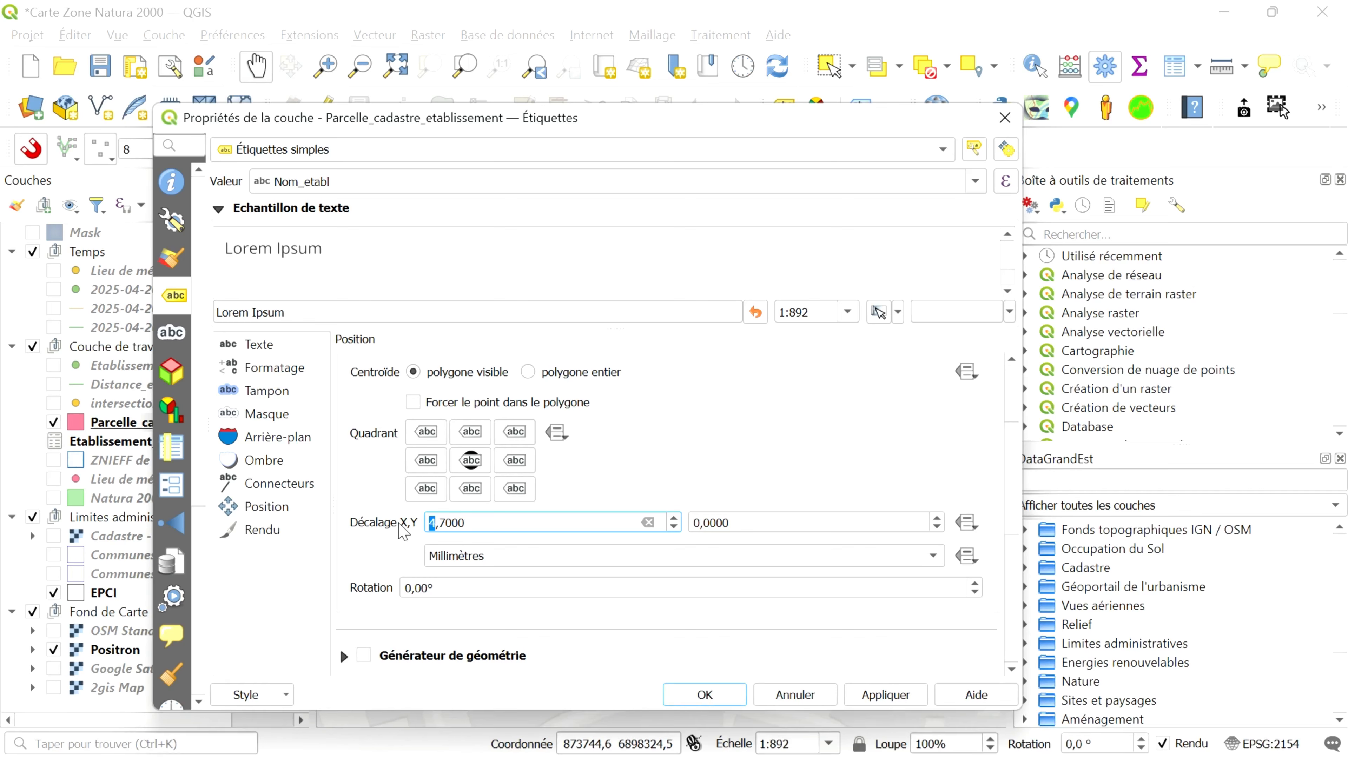
{"action": "type", "text": "8"}
{"action": "left_click", "coordinate": [885, 694]}
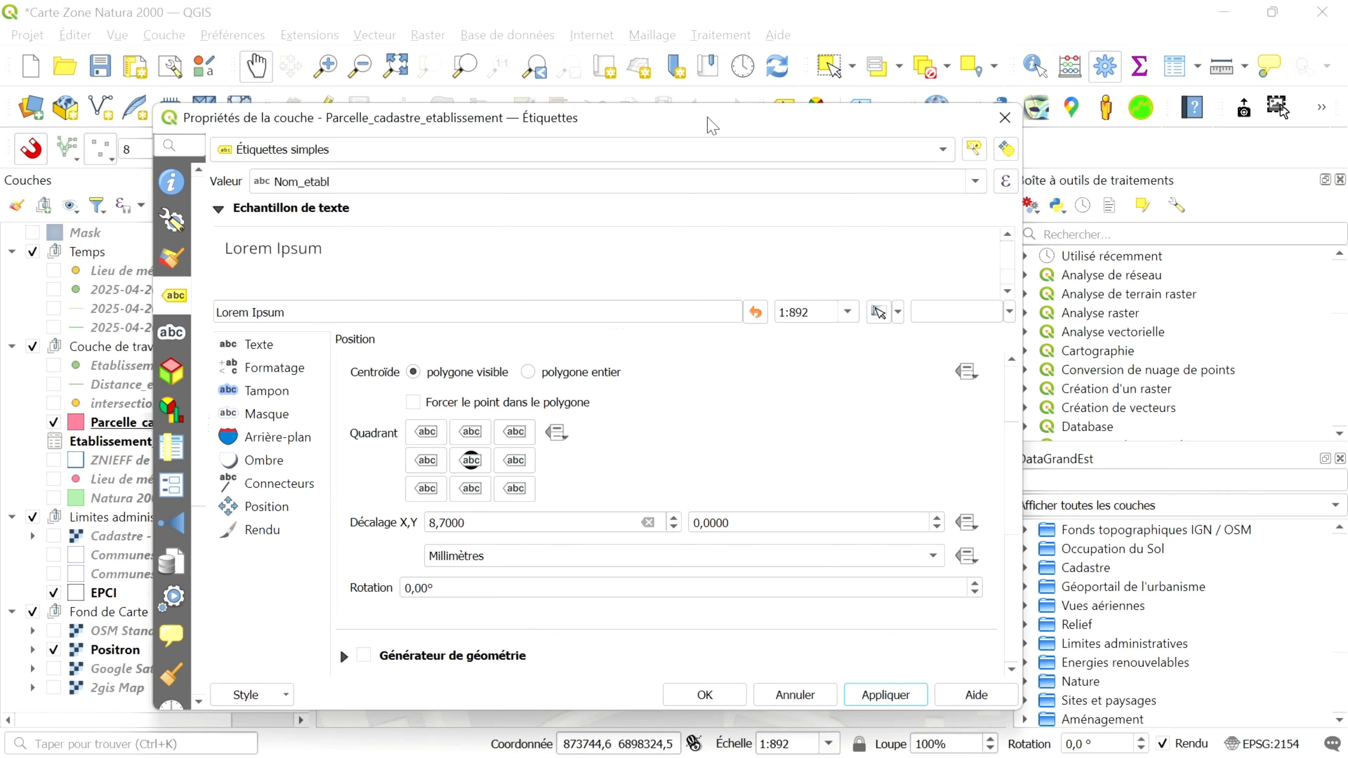
{"action": "left_click_drag", "start_coordinate": [711, 126], "coordinate": [1057, 469]}
{"action": "left_click_drag", "start_coordinate": [922, 471], "coordinate": [657, 72]}
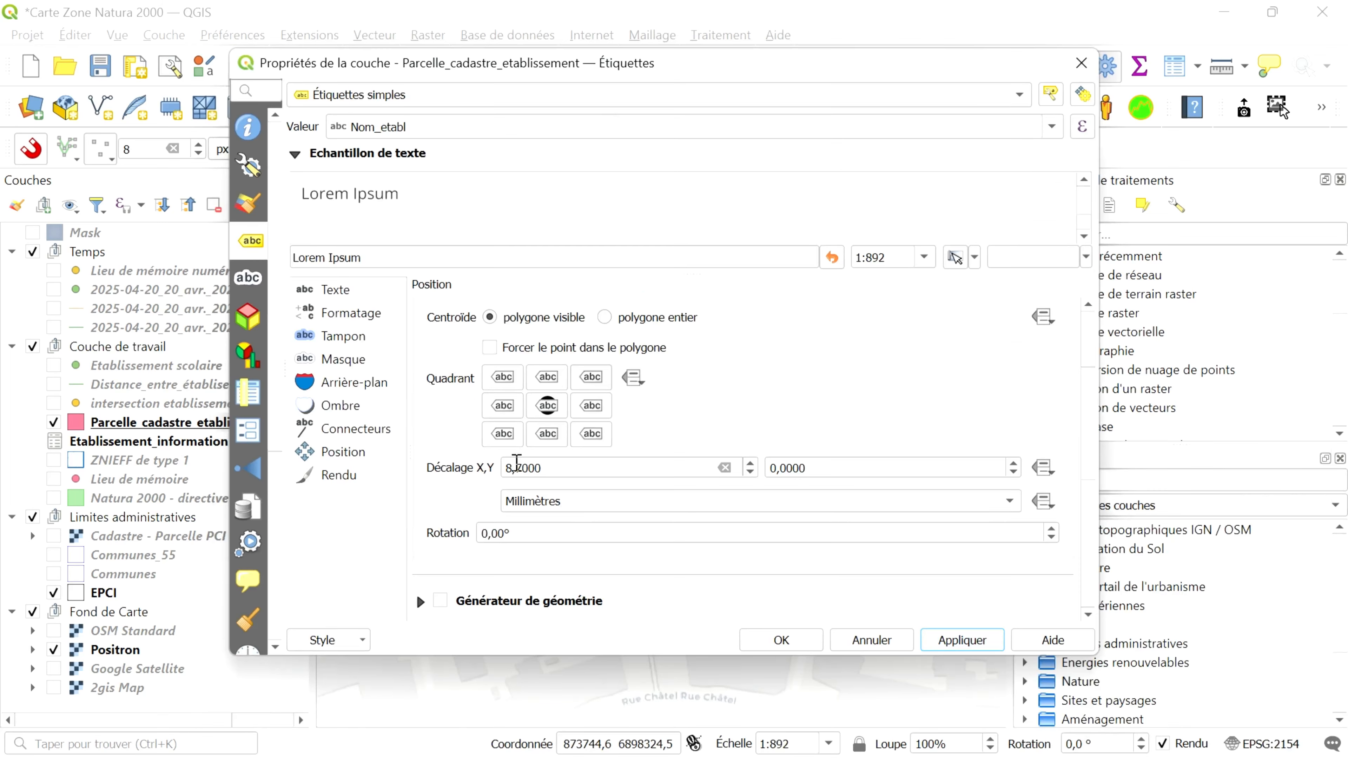
Set the label's X offset to 188,7 millimetres and close the layer properties with the change accepted
{"action": "left_click_drag", "start_coordinate": [517, 467], "coordinate": [466, 471]}
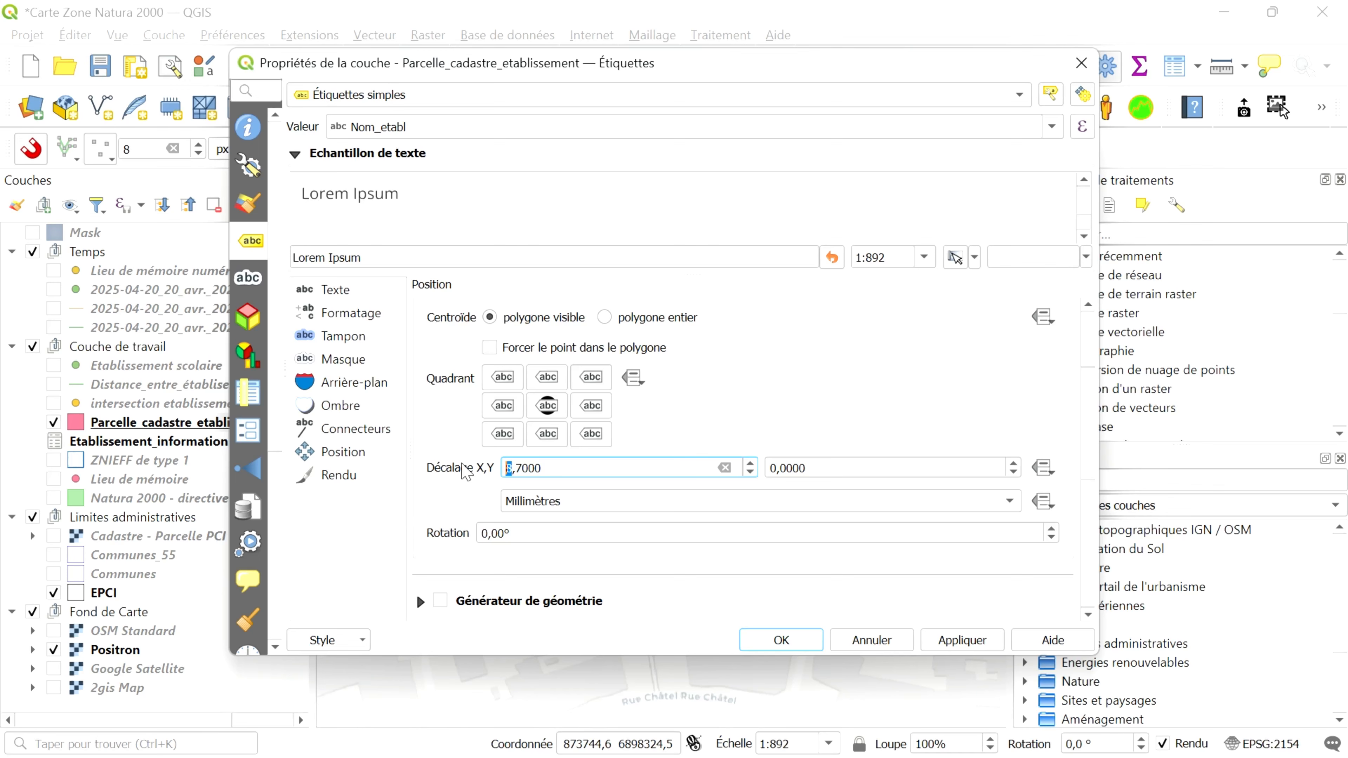
{"action": "type", "text": "188"}
{"action": "key", "text": "Return"}
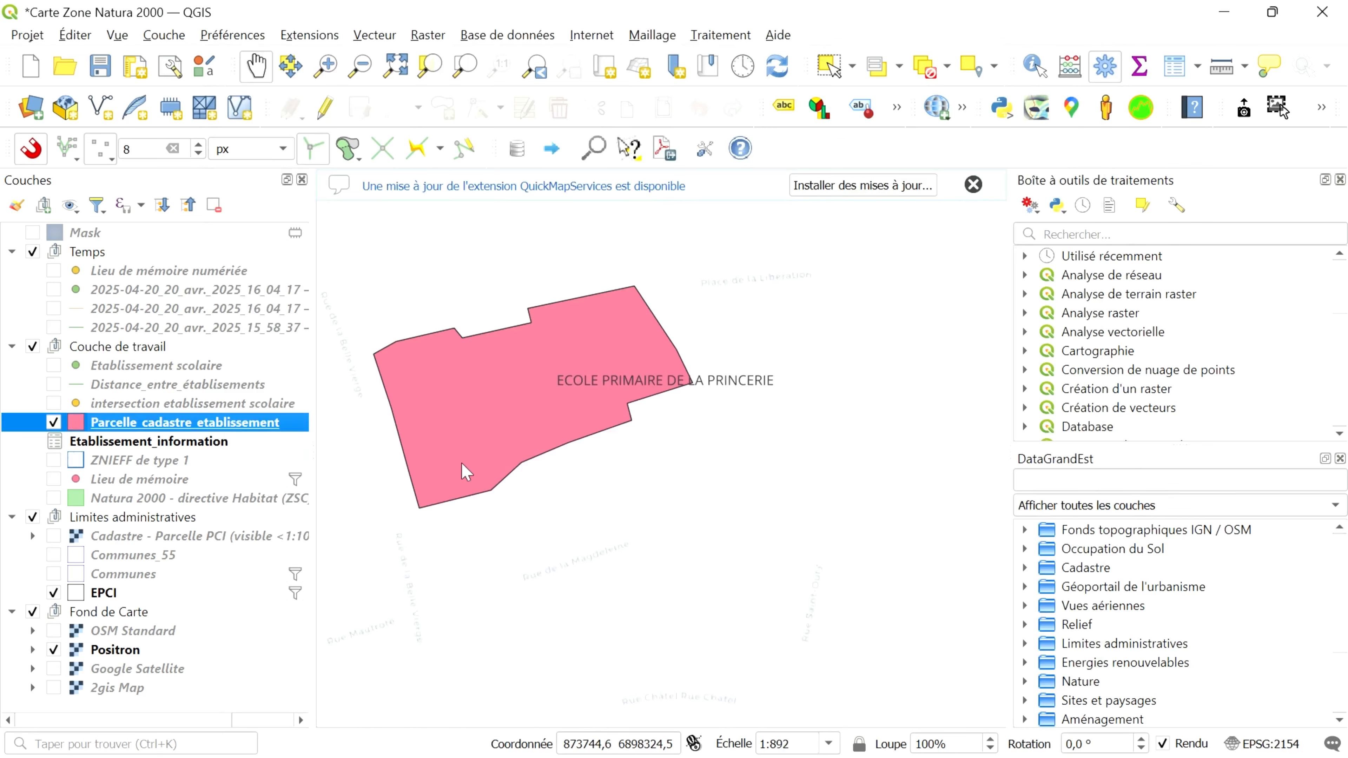
Turn off the display of unplaced labels and check the school parcels on the map at a wider scale
{"action": "left_click", "coordinate": [896, 108]}
{"action": "left_click", "coordinate": [899, 108]}
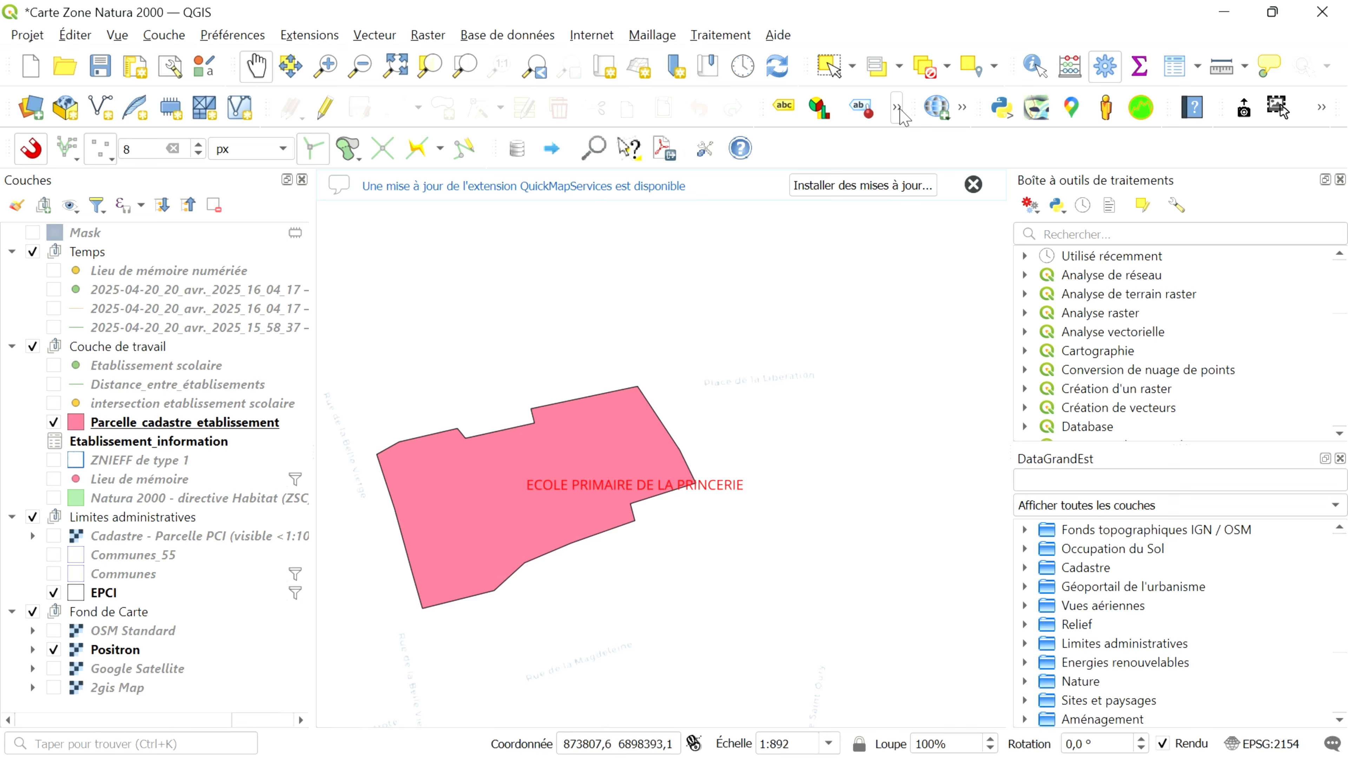
{"action": "left_click", "coordinate": [898, 108]}
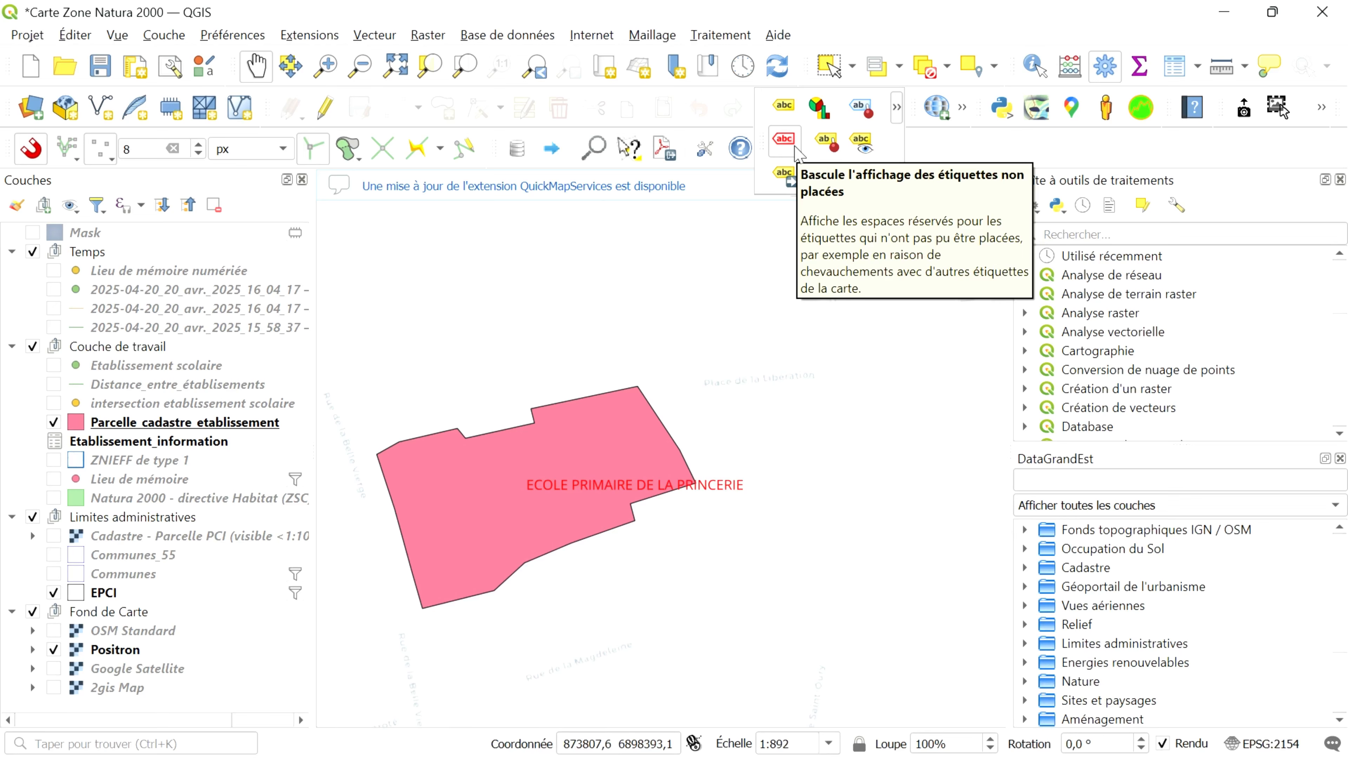
{"action": "left_click", "coordinate": [795, 150]}
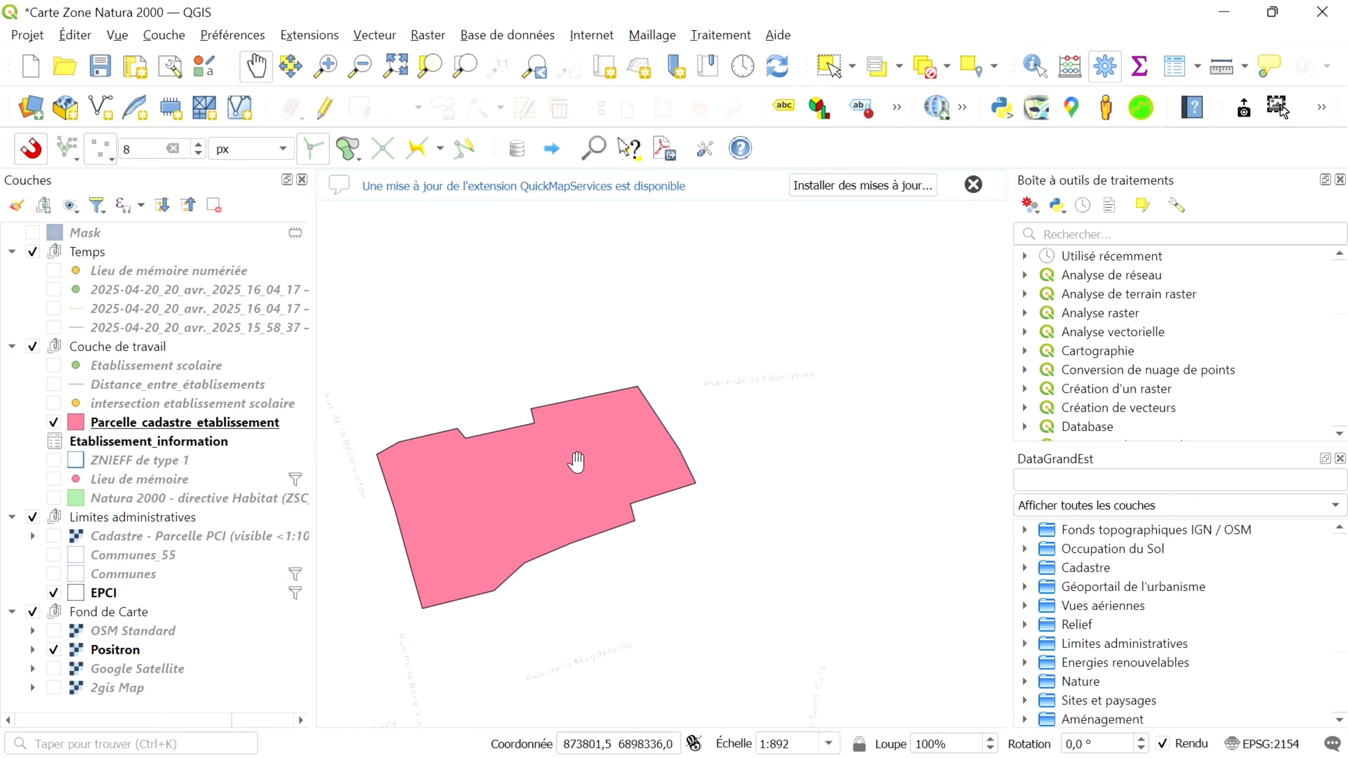
{"action": "scroll", "coordinate": [575, 462], "scroll_direction": "down", "scroll_amount": 3}
{"action": "scroll", "coordinate": [576, 461], "scroll_direction": "down", "scroll_amount": 2}
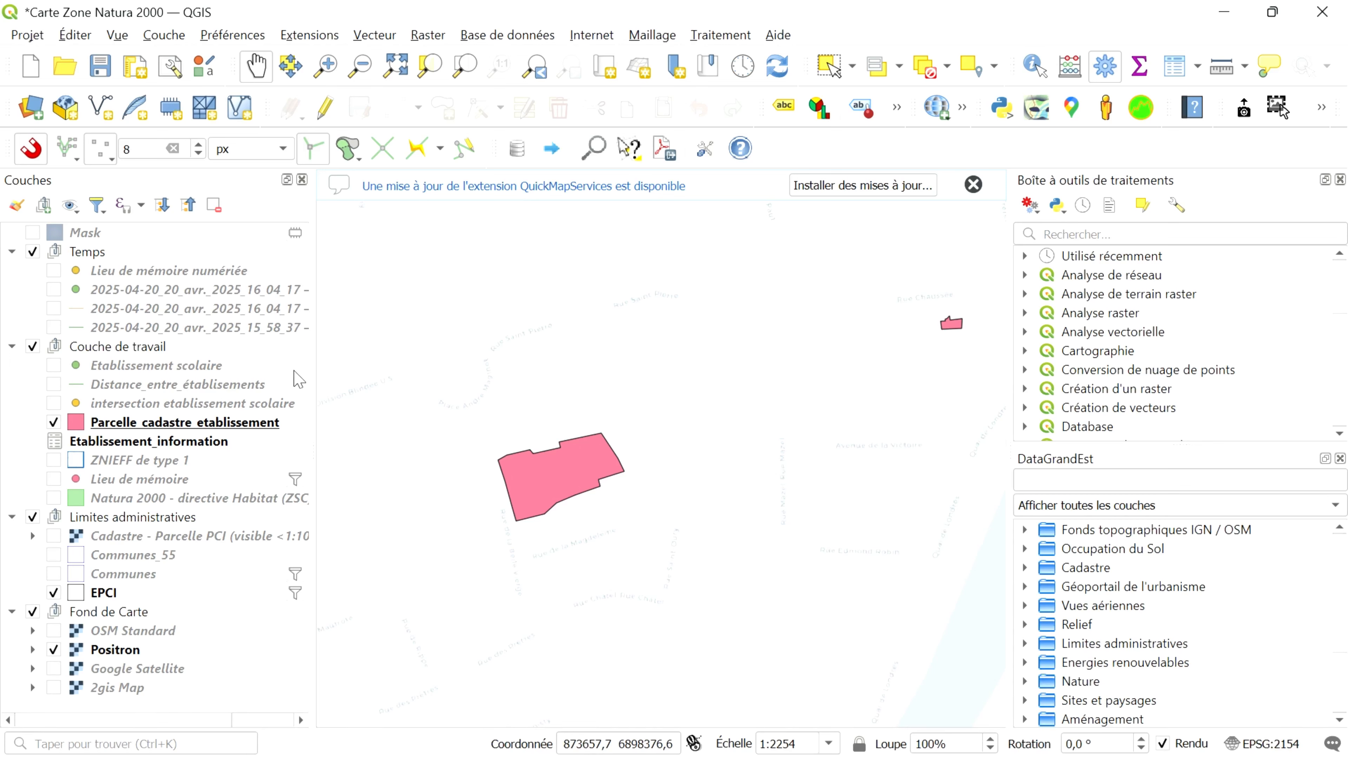
Set the X offset of the Parcelle_cadastre_etablissement labels to 18,7 millimetres and accept the layer properties
{"action": "left_click", "coordinate": [259, 426]}
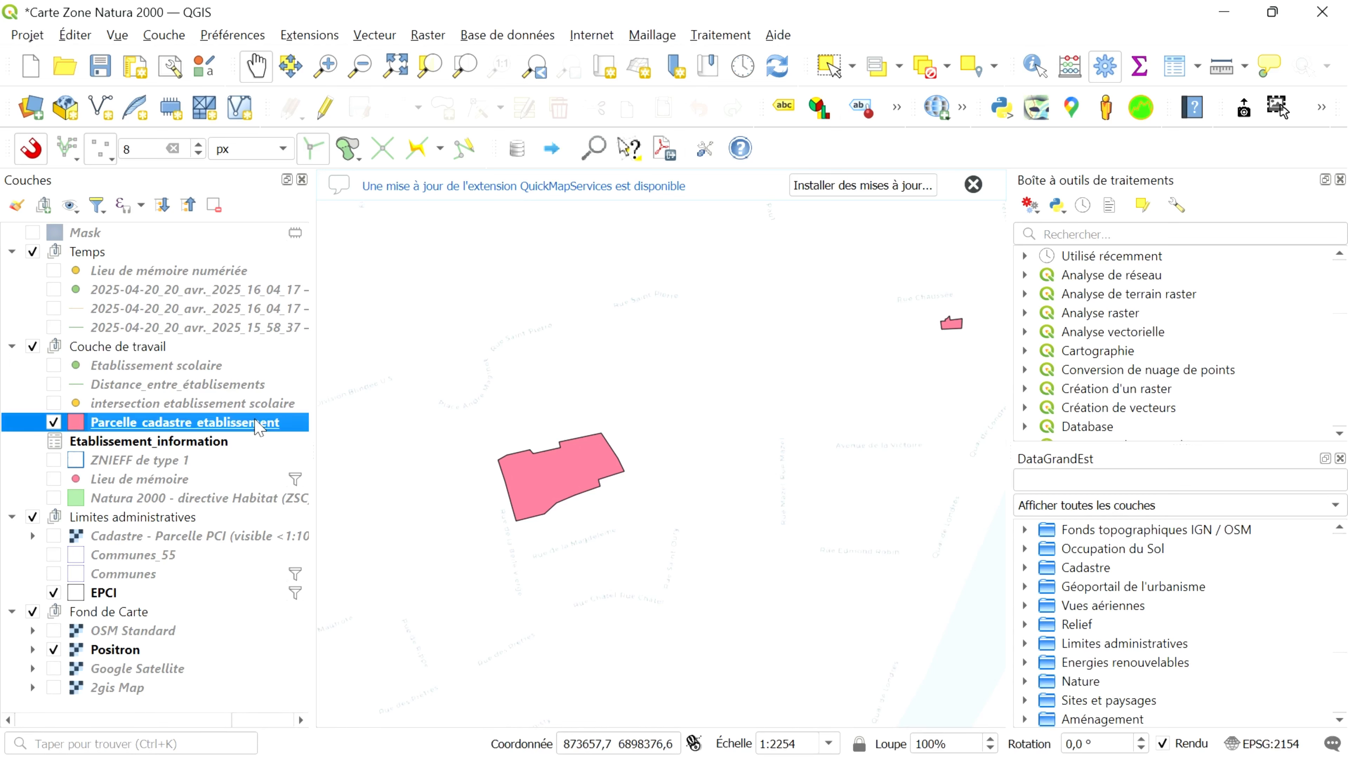
{"action": "double_click", "coordinate": [259, 427]}
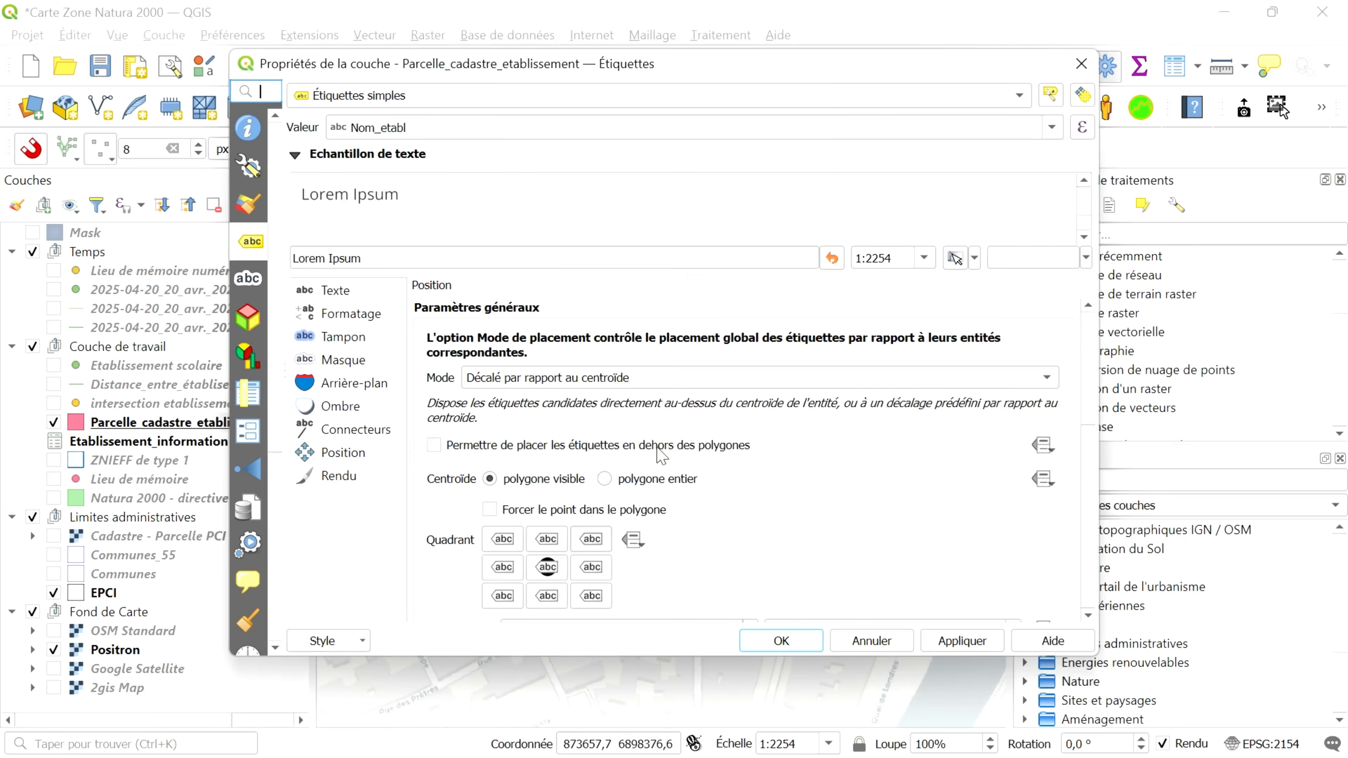
{"action": "scroll", "coordinate": [658, 540], "scroll_direction": "down", "scroll_amount": 3}
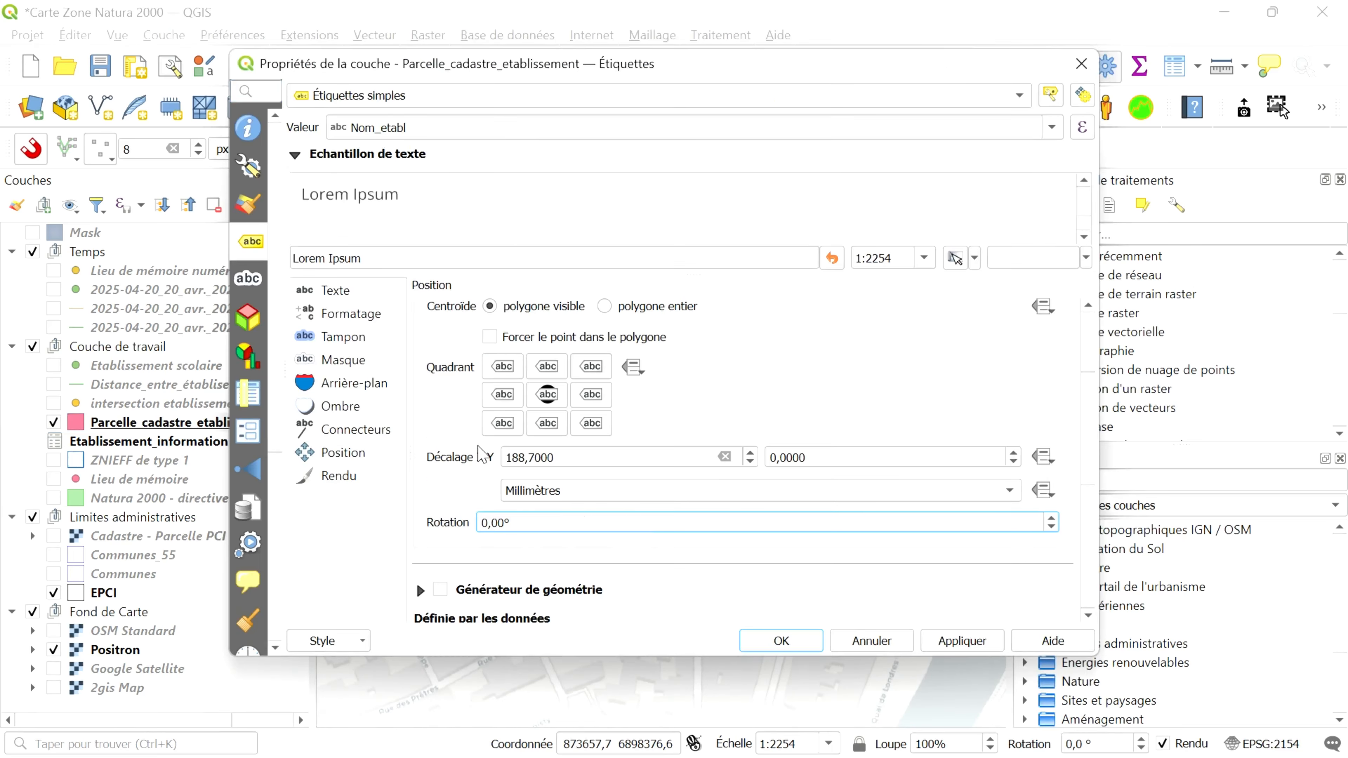
{"action": "left_click", "coordinate": [522, 458]}
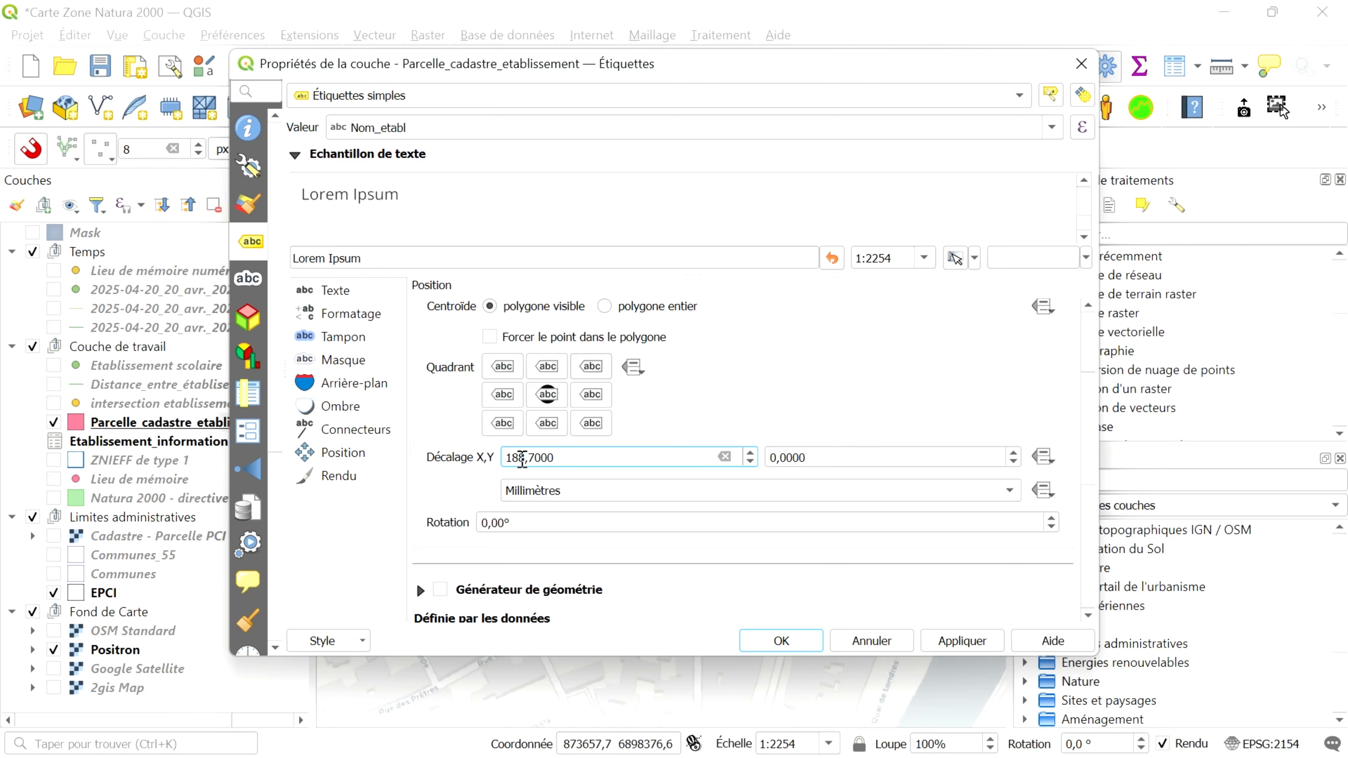
{"action": "key", "text": "BackSpace"}
{"action": "left_click", "coordinate": [971, 644]}
{"action": "left_click_drag", "start_coordinate": [838, 71], "coordinate": [851, 179]}
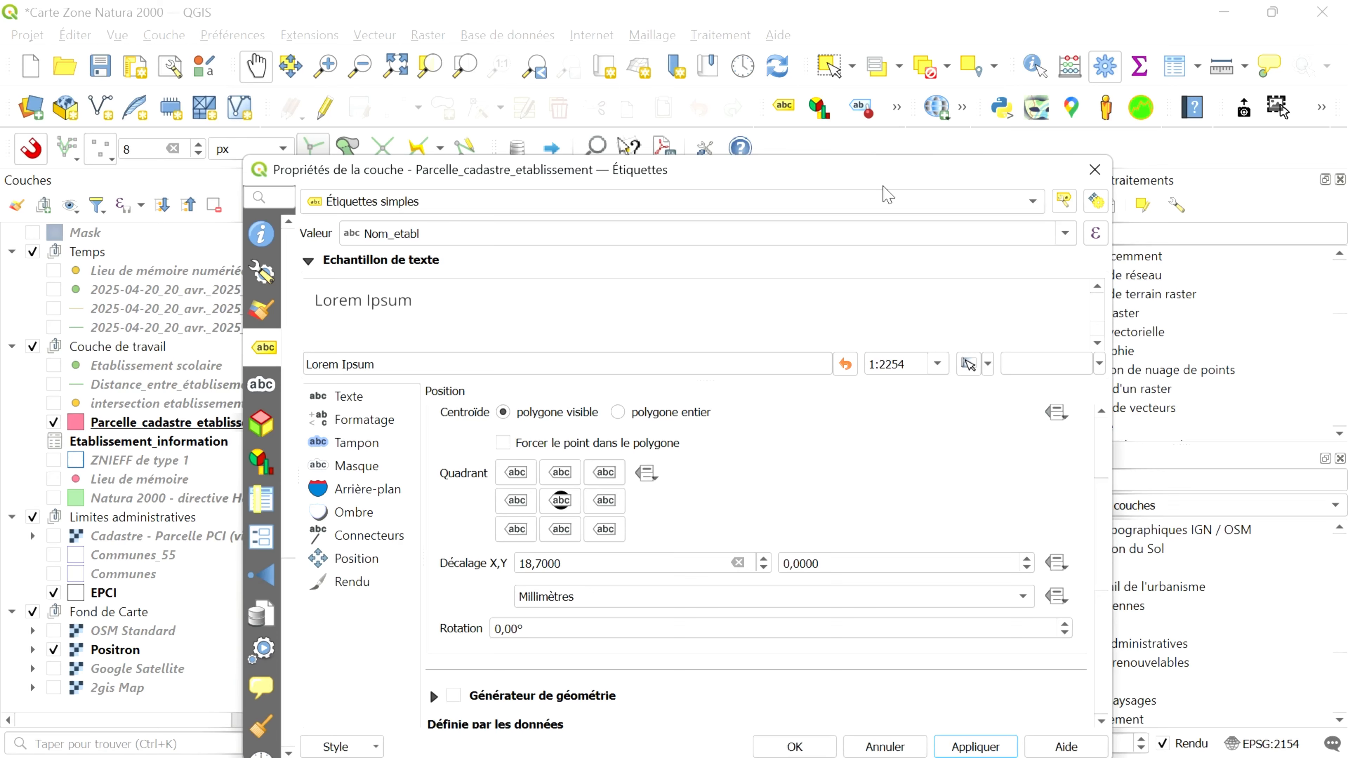
{"action": "left_click_drag", "start_coordinate": [882, 180], "coordinate": [738, 40]}
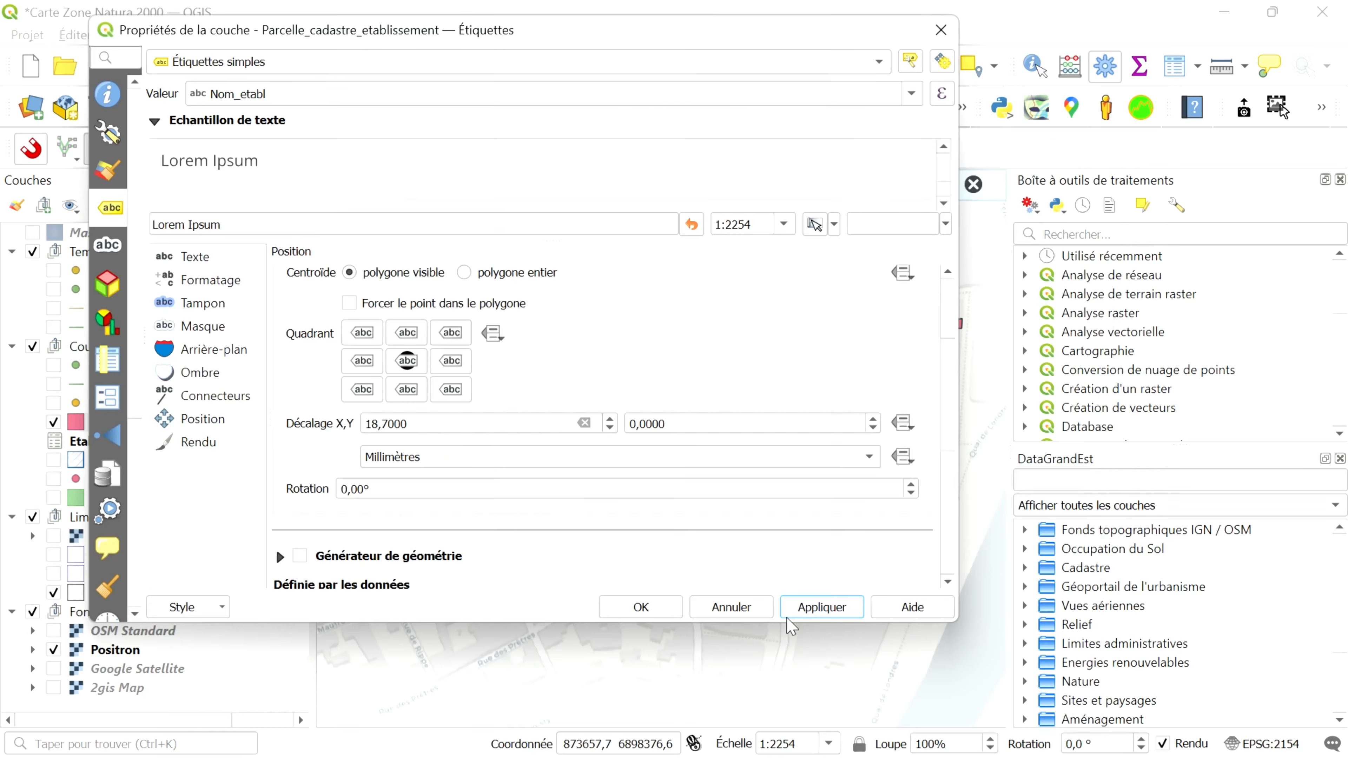
{"action": "left_click", "coordinate": [639, 605]}
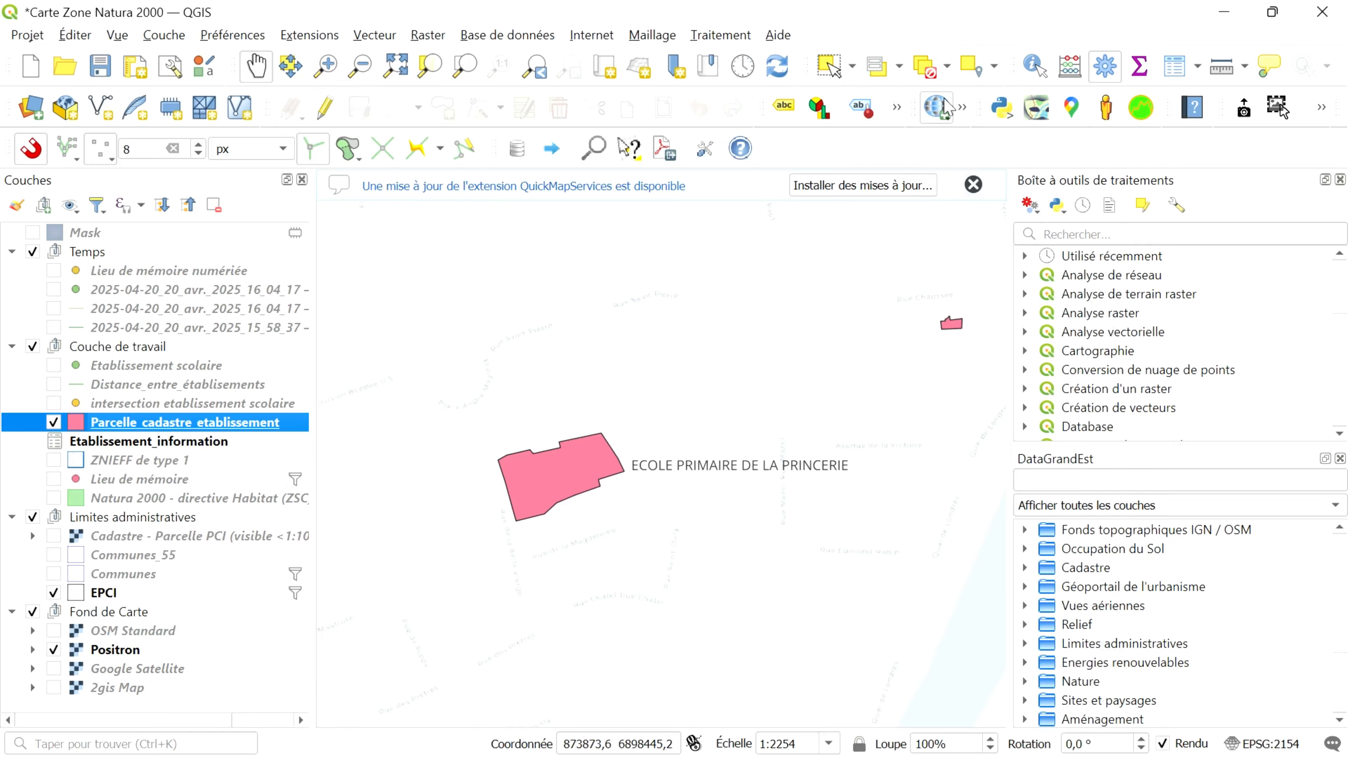
Turn on the display of unplaced labels and check the labels of both school parcels on the map
{"action": "left_click", "coordinate": [897, 106]}
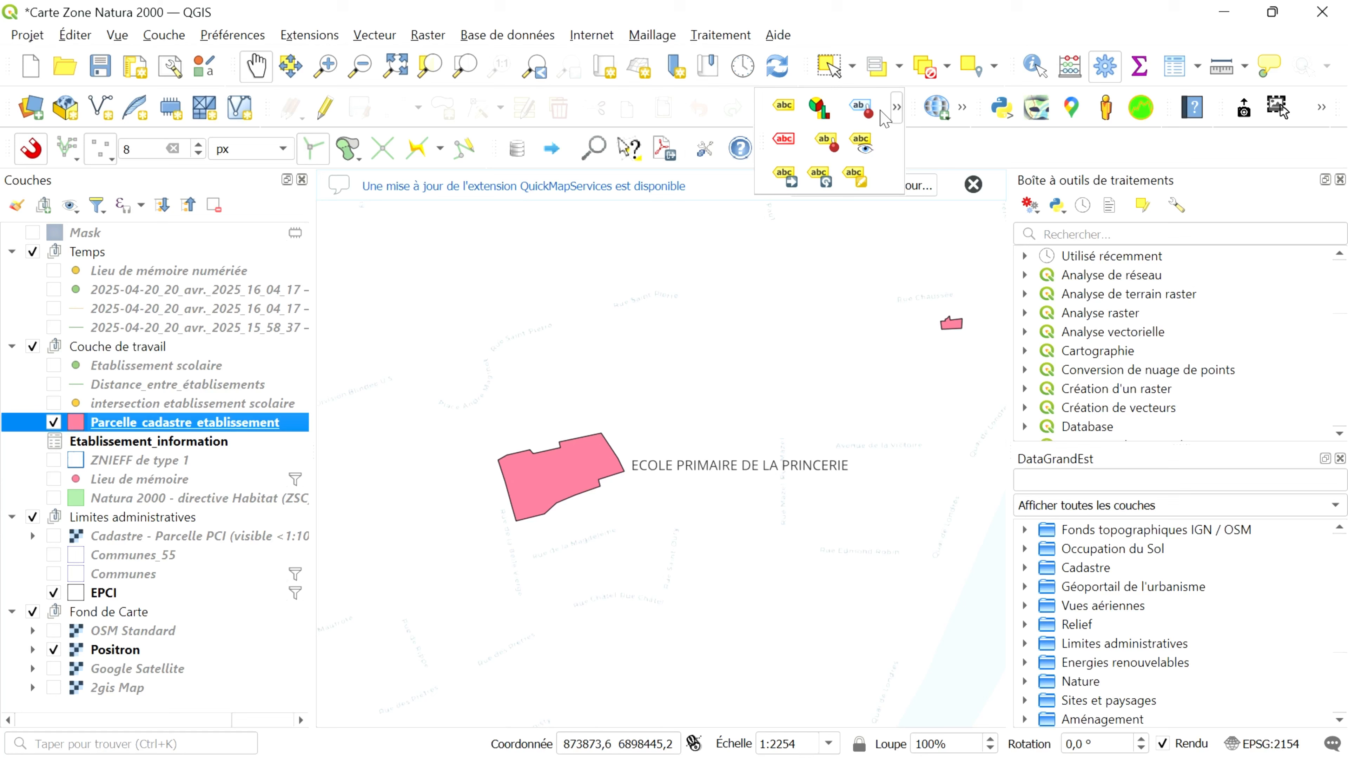
{"action": "left_click", "coordinate": [795, 149]}
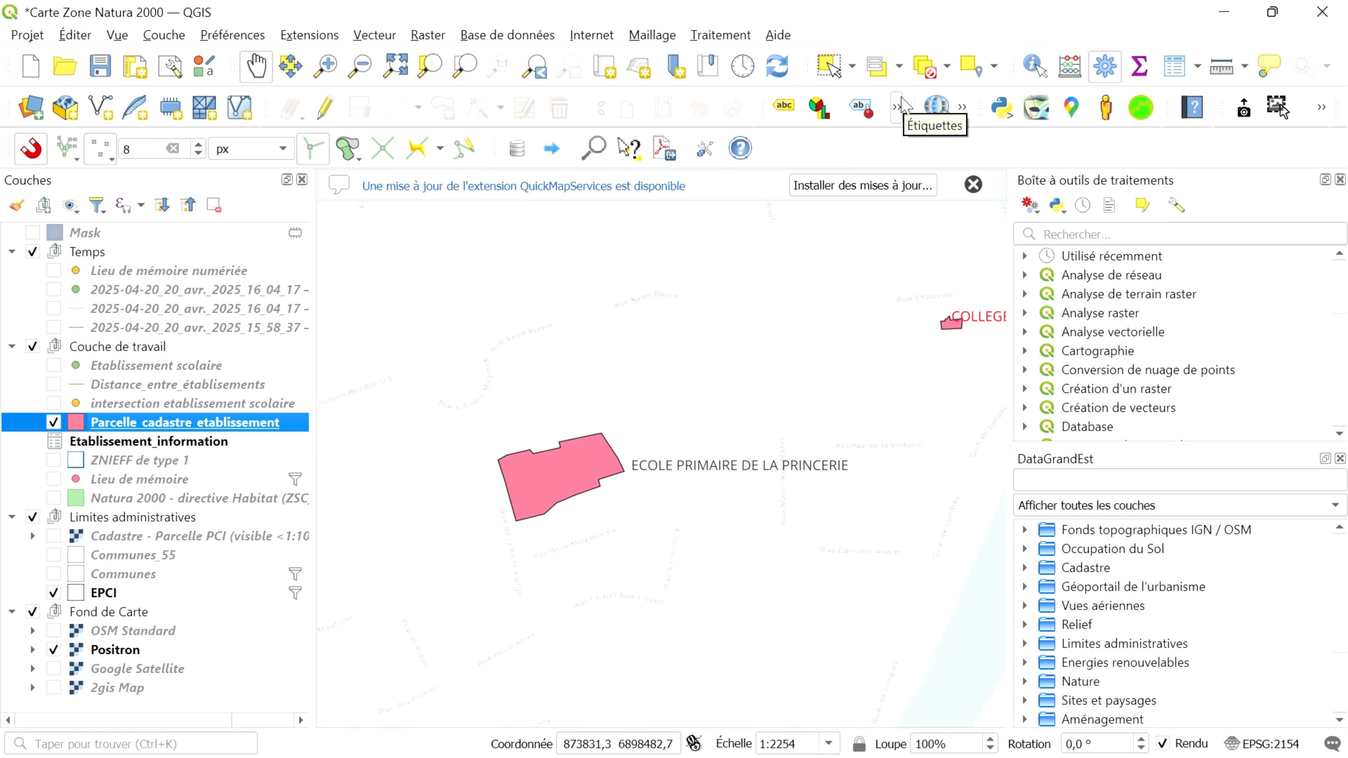
{"action": "left_click_drag", "start_coordinate": [739, 336], "coordinate": [445, 385]}
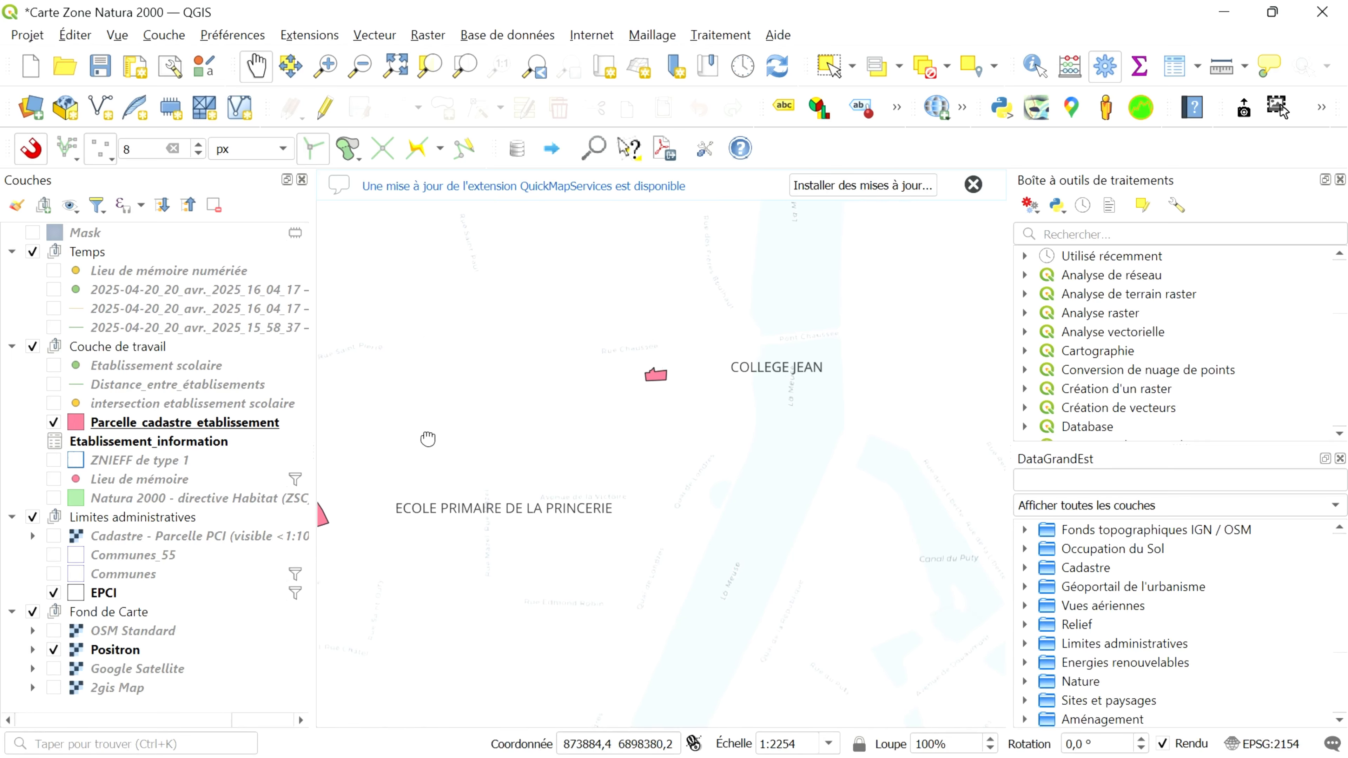
{"action": "left_click_drag", "start_coordinate": [427, 439], "coordinate": [655, 454]}
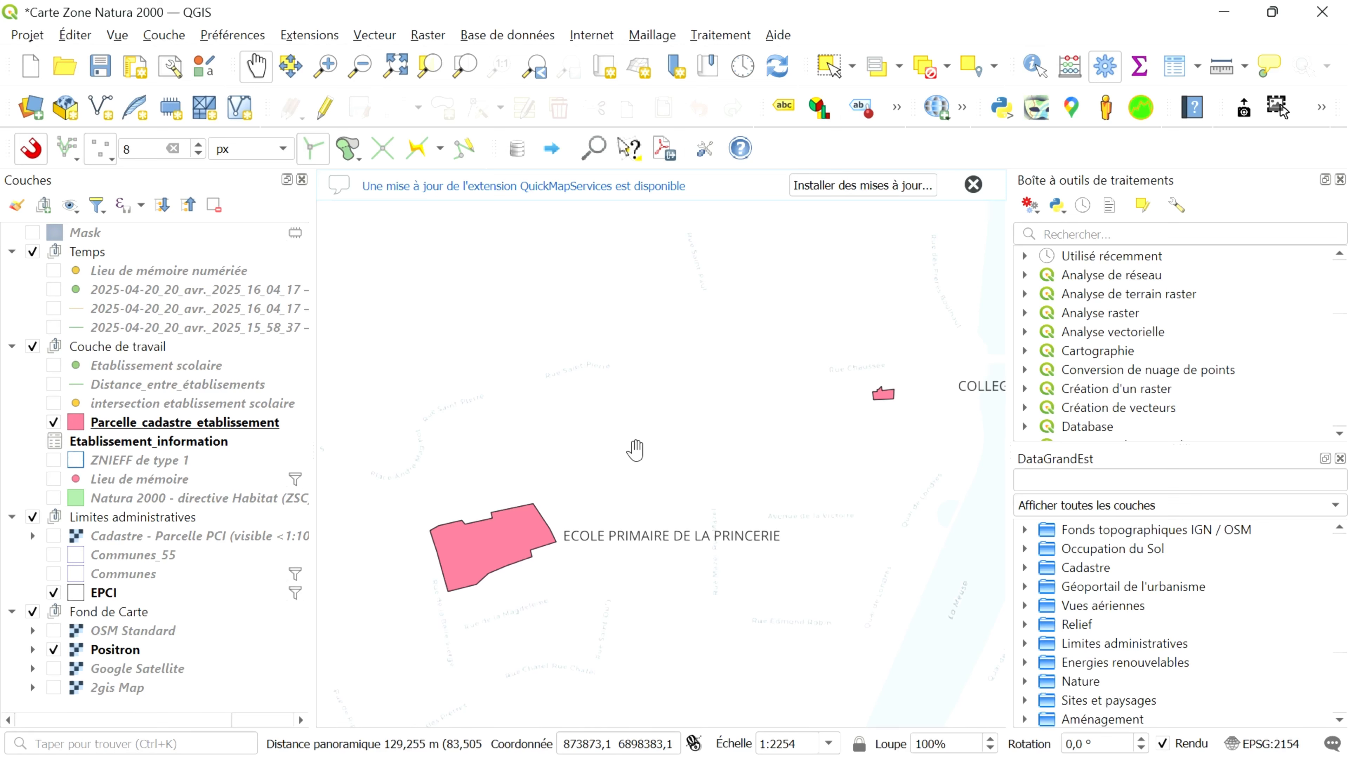
{"action": "left_click", "coordinate": [897, 112]}
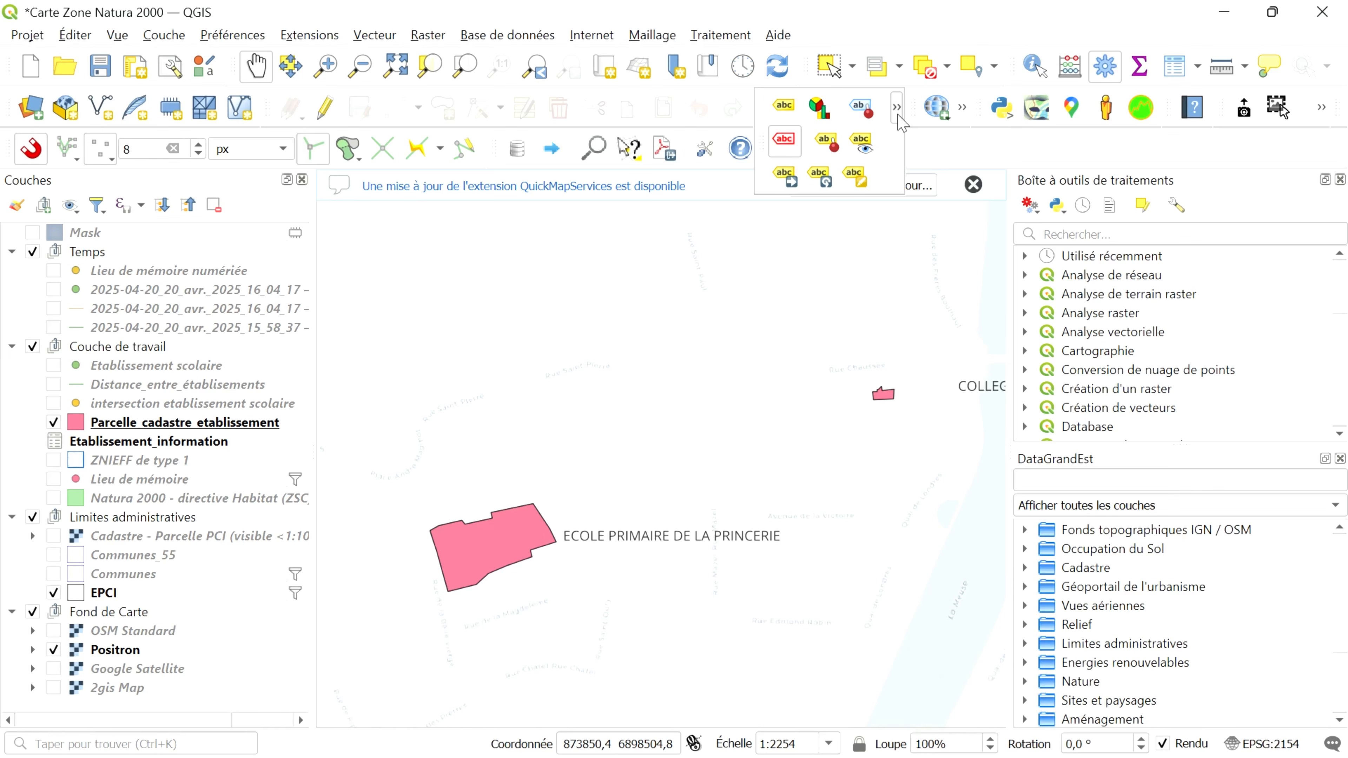
Open the label properties of the Parcelle_cadastre_etablissement layer and set the placement mode to En dehors des polygones
{"action": "left_click", "coordinate": [218, 423]}
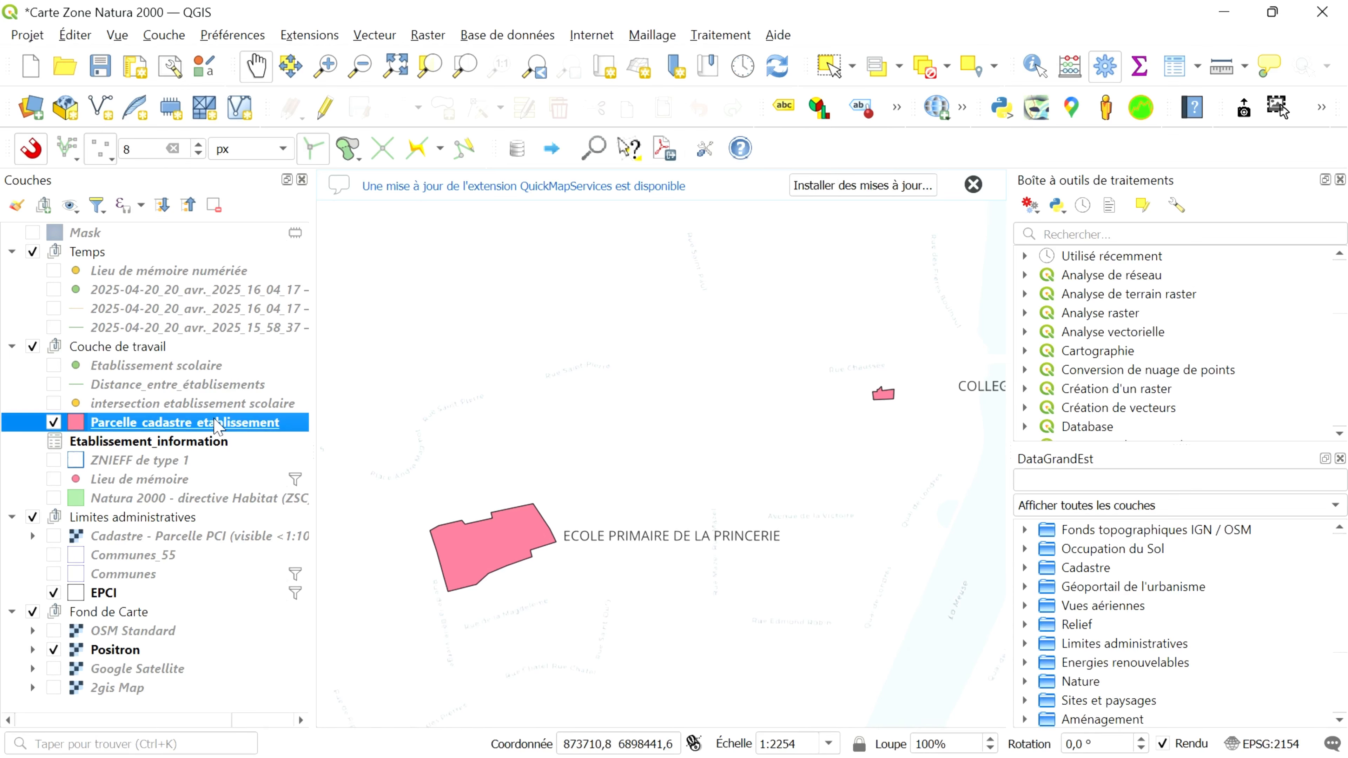
{"action": "double_click", "coordinate": [218, 425]}
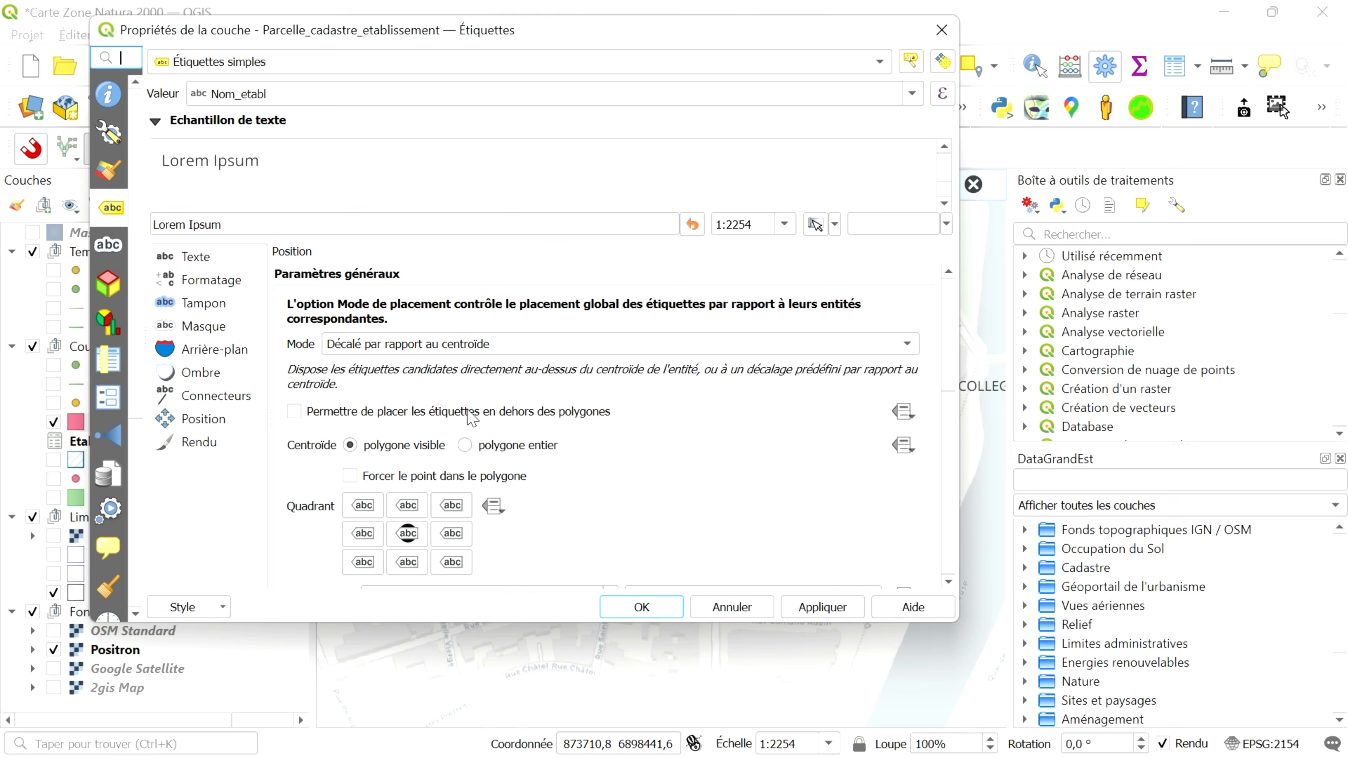
{"action": "scroll", "coordinate": [584, 492], "scroll_direction": "down", "scroll_amount": 1}
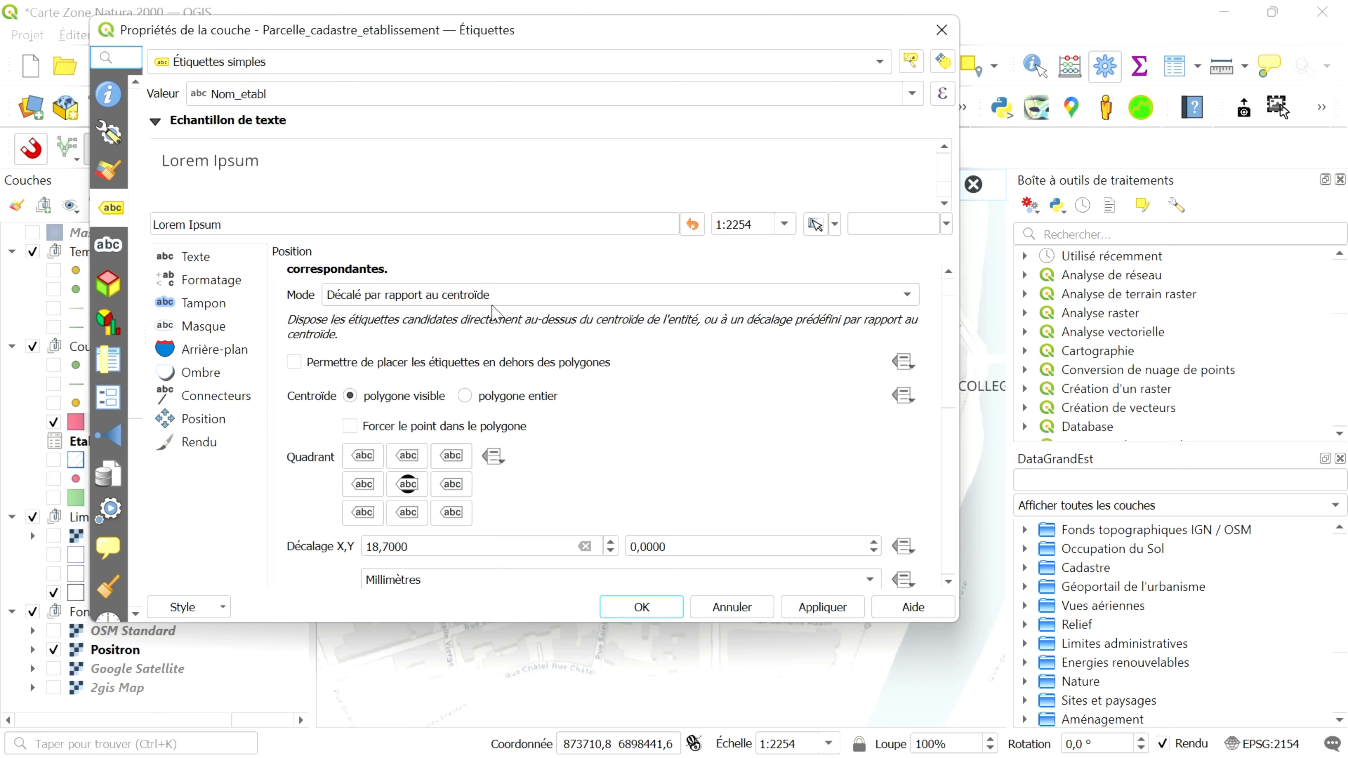
{"action": "left_click", "coordinate": [497, 294]}
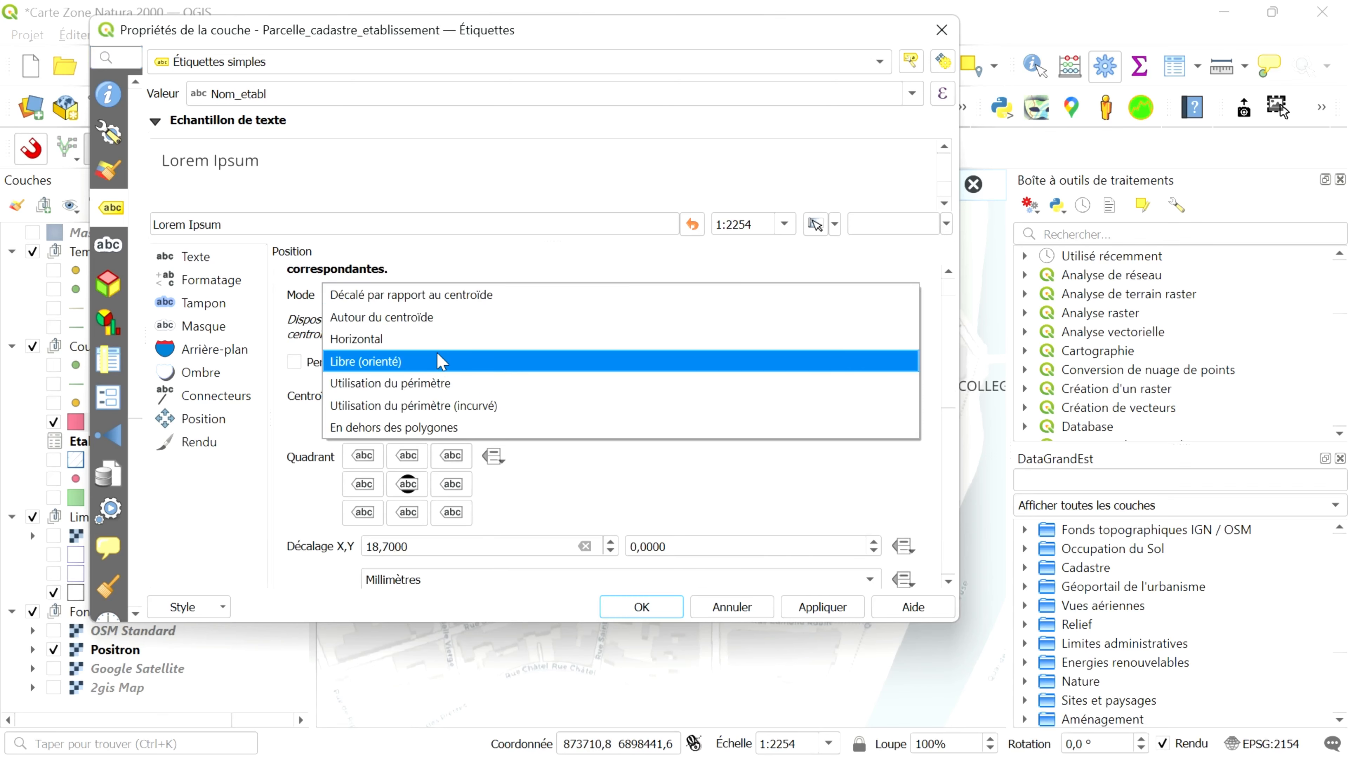
{"action": "left_click", "coordinate": [487, 428]}
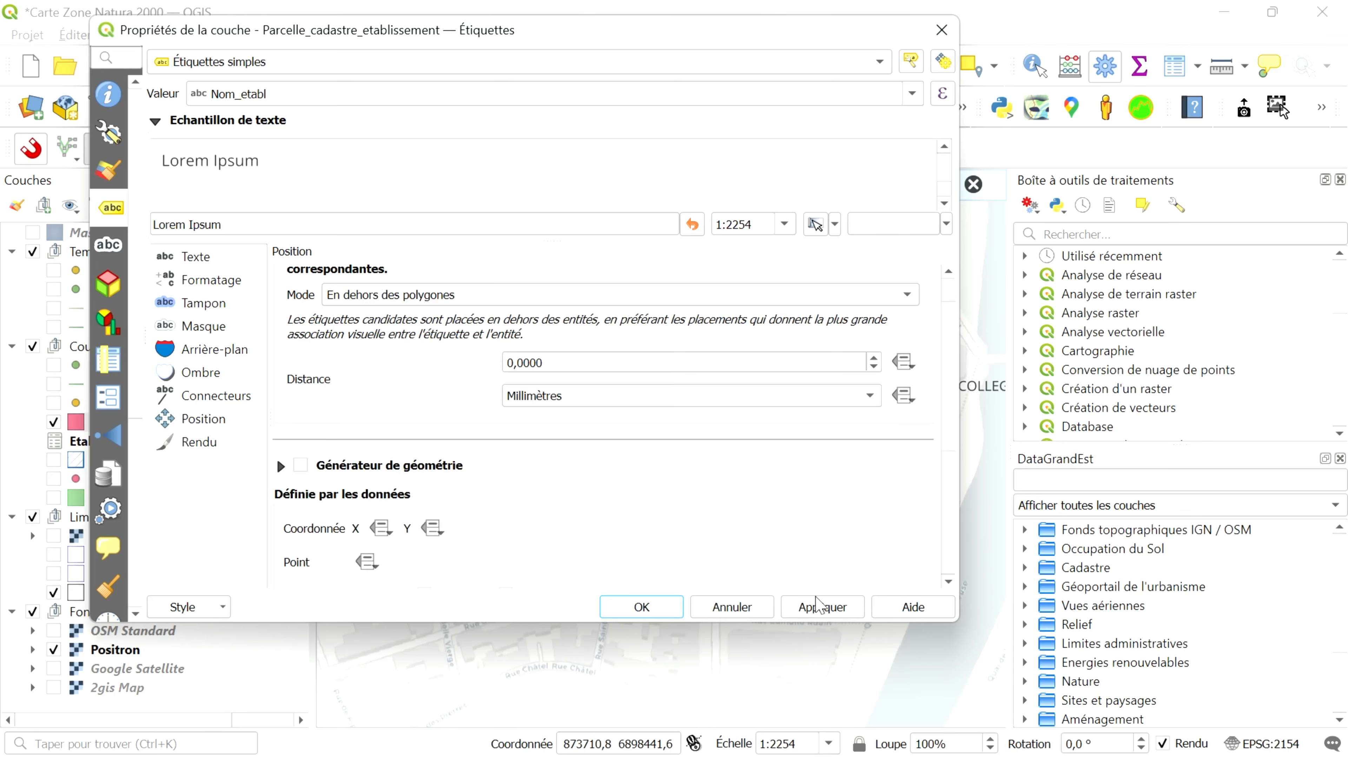
Set the label distance from the parcels to 1,5 millimetres, apply it, and shift the dialog to uncover the map
{"action": "left_click", "coordinate": [874, 358]}
{"action": "left_click", "coordinate": [874, 358]}
{"action": "left_click", "coordinate": [874, 358]}
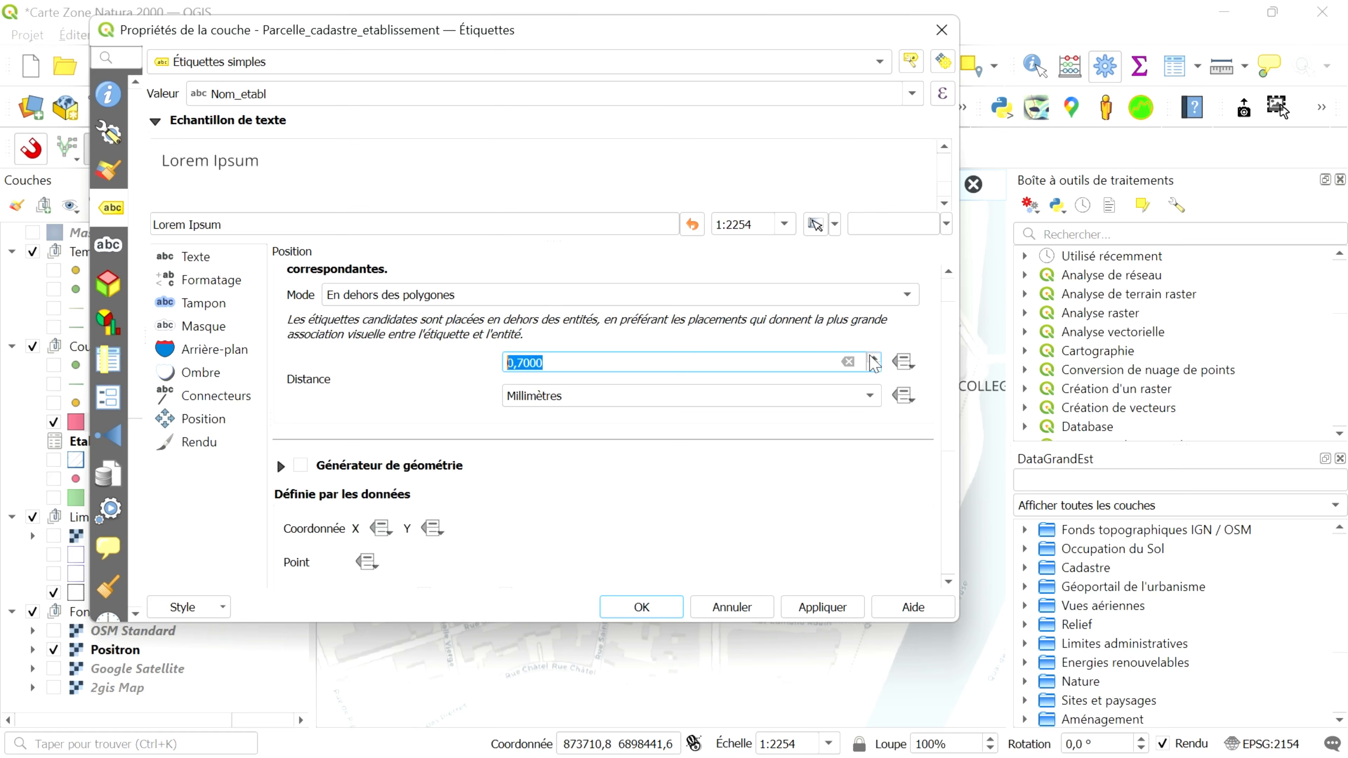
{"action": "left_click", "coordinate": [873, 358]}
{"action": "left_click", "coordinate": [873, 358]}
{"action": "left_click", "coordinate": [873, 358]}
{"action": "left_click", "coordinate": [837, 604]}
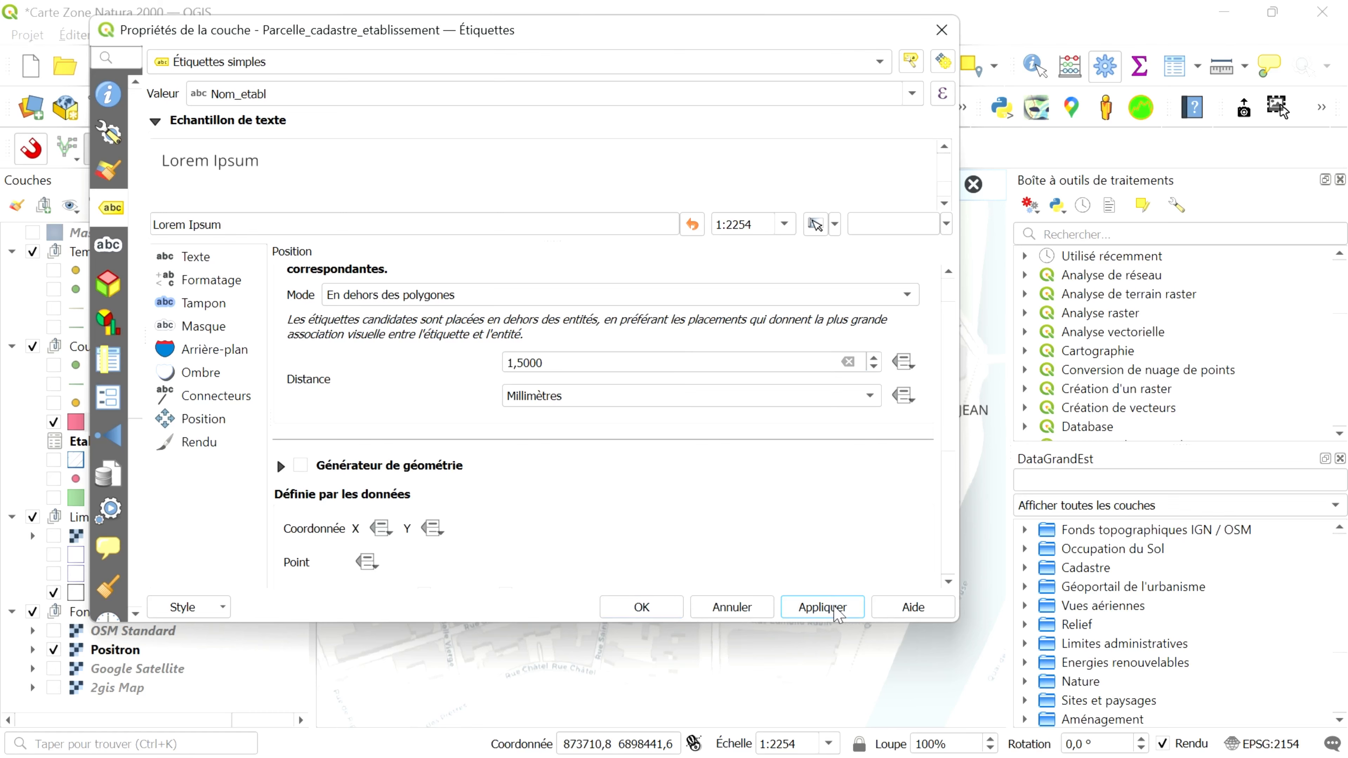
{"action": "left_click_drag", "start_coordinate": [847, 50], "coordinate": [988, 109]}
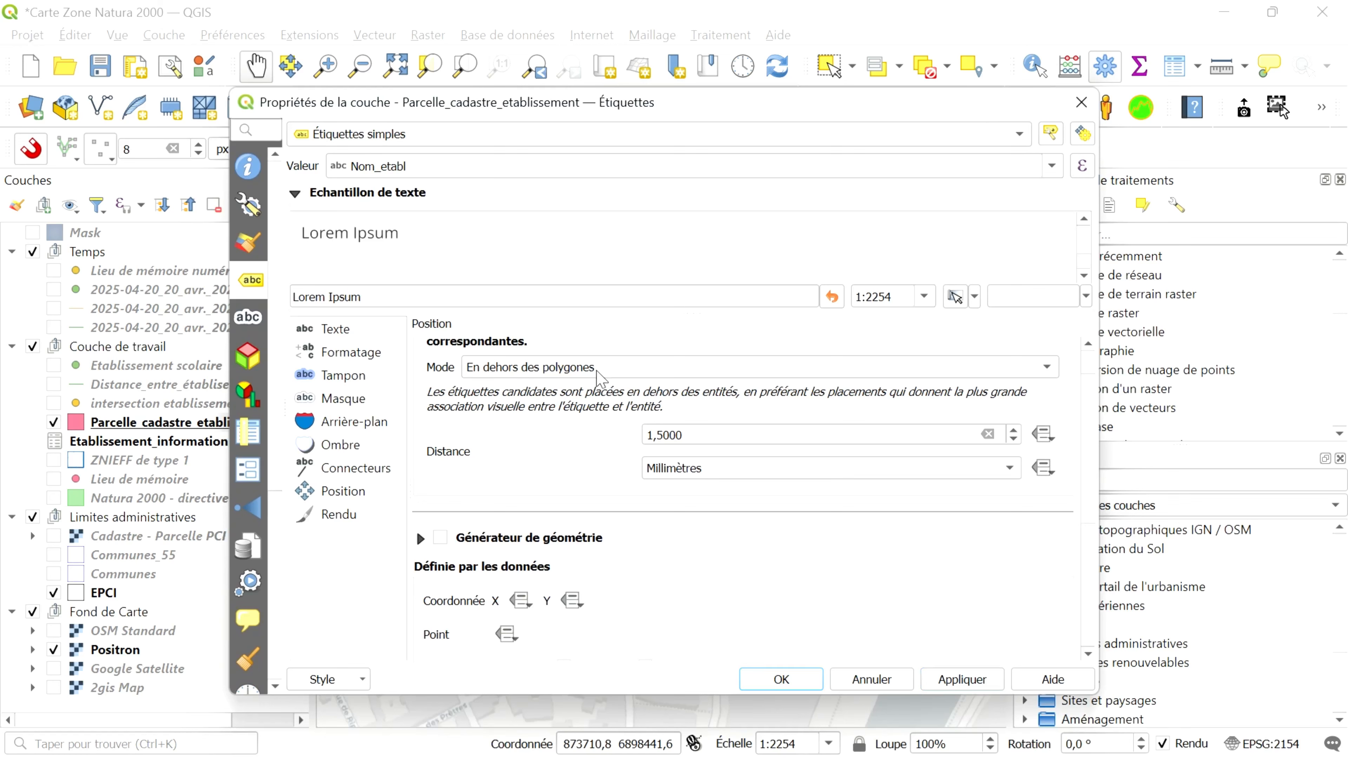
Change the parcel labels' placement mode to Libre (orienté), apply it, and move the dialog aside to check the map
{"action": "left_click", "coordinate": [594, 367]}
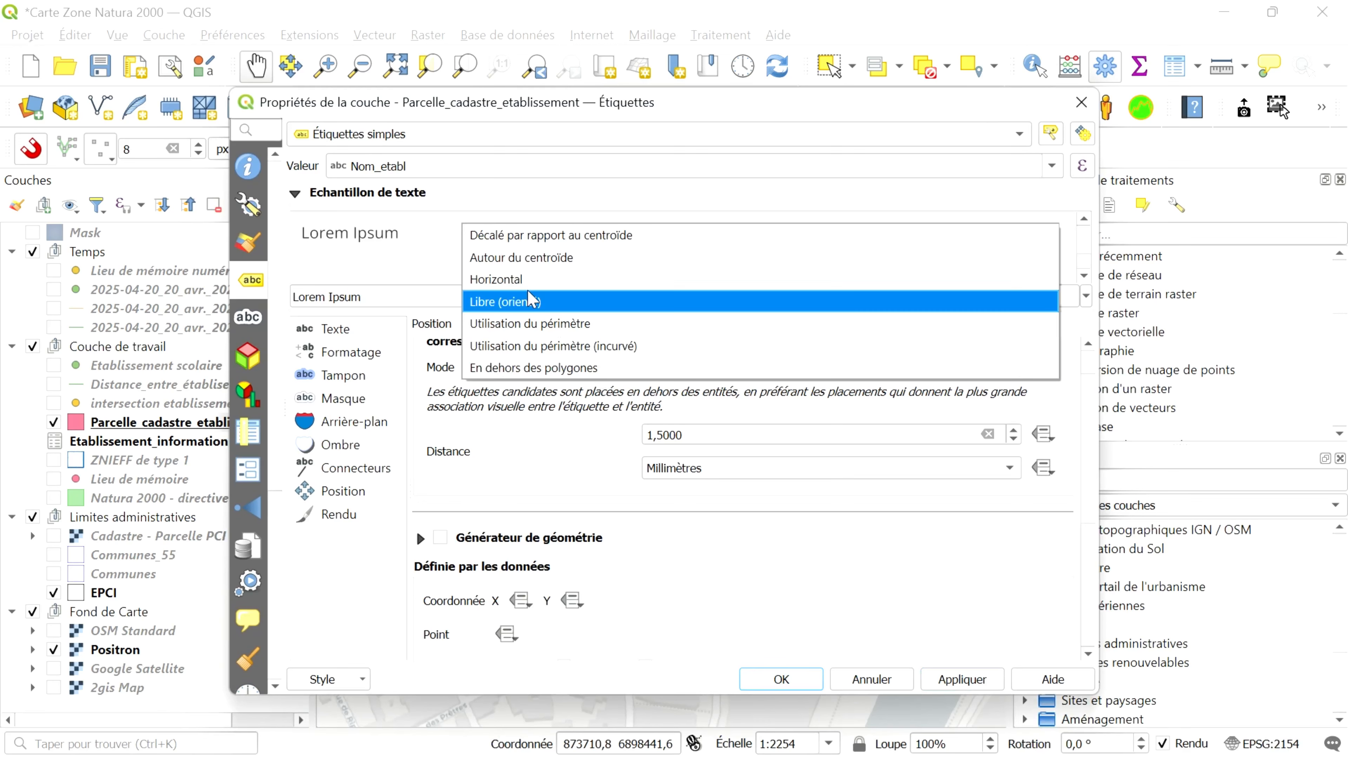
{"action": "left_click", "coordinate": [526, 306]}
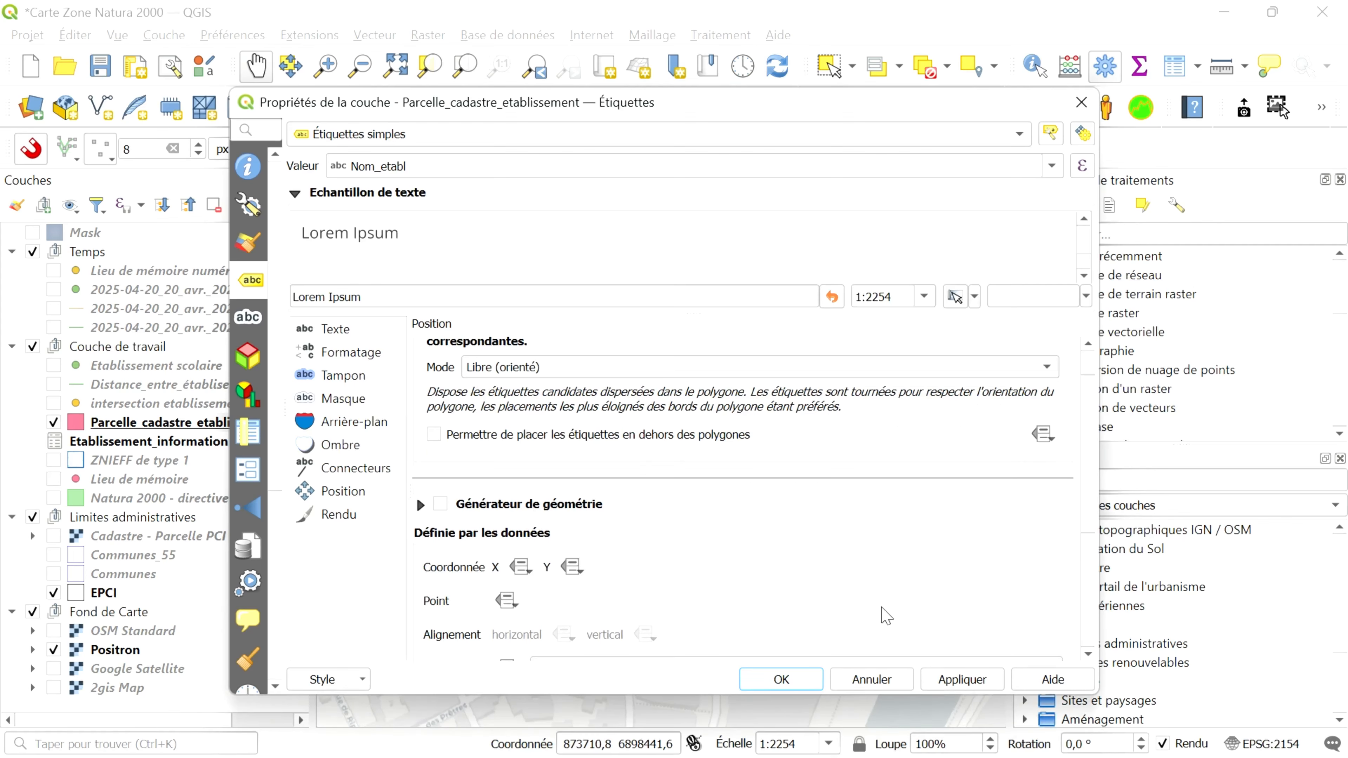
{"action": "left_click", "coordinate": [958, 678]}
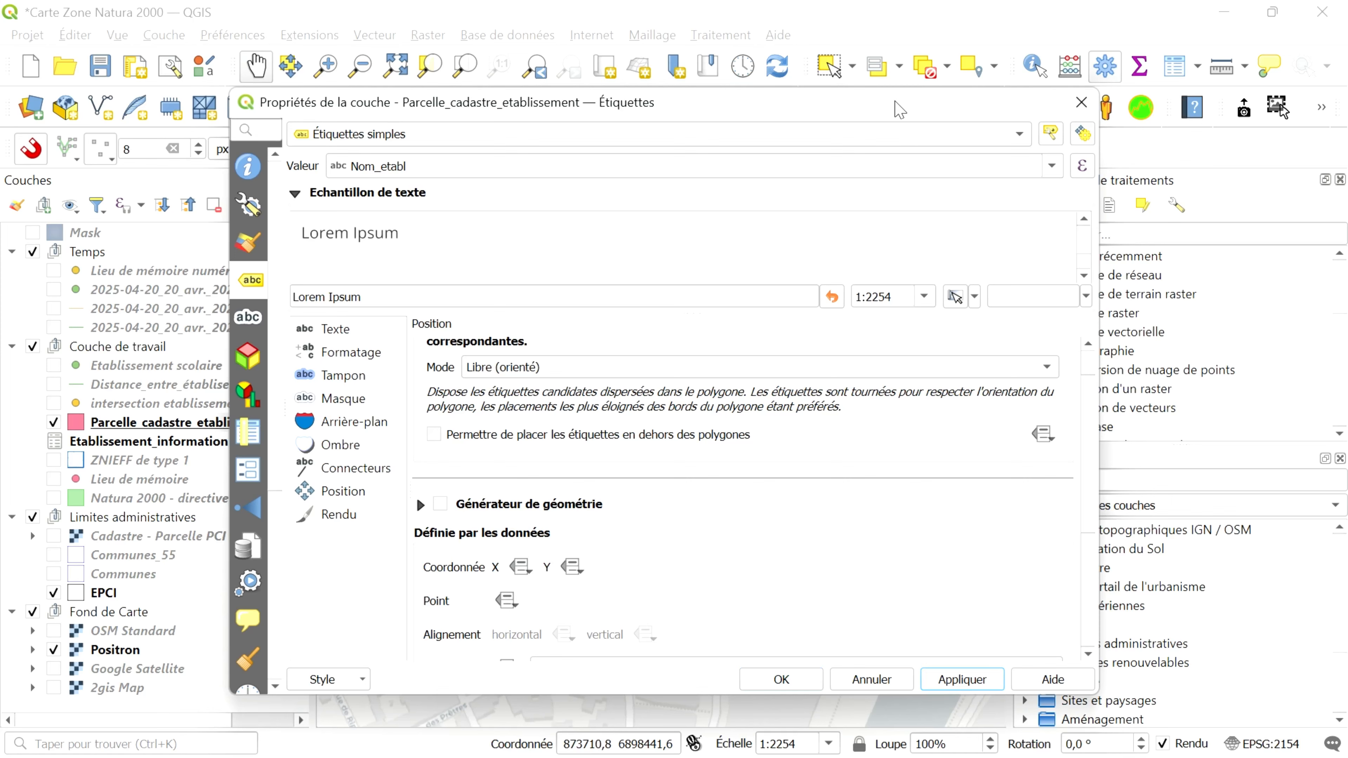
{"action": "left_click_drag", "start_coordinate": [895, 105], "coordinate": [1269, 549]}
{"action": "left_click_drag", "start_coordinate": [869, 545], "coordinate": [444, 117]}
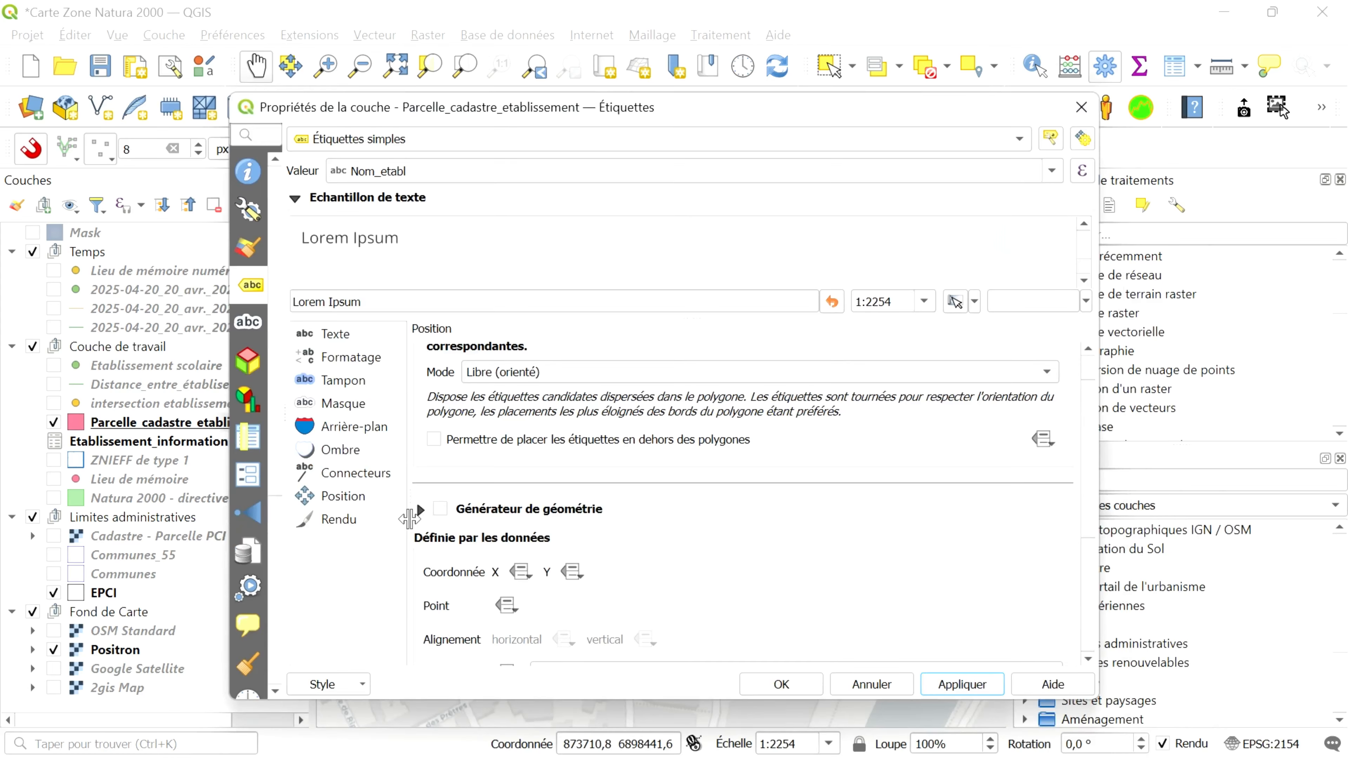
Review the parcel labels' rotation, priority, obstacle and rendering options, including overlap handling and feature options, then accept the layer properties
{"action": "scroll", "coordinate": [556, 563], "scroll_direction": "down", "scroll_amount": 5}
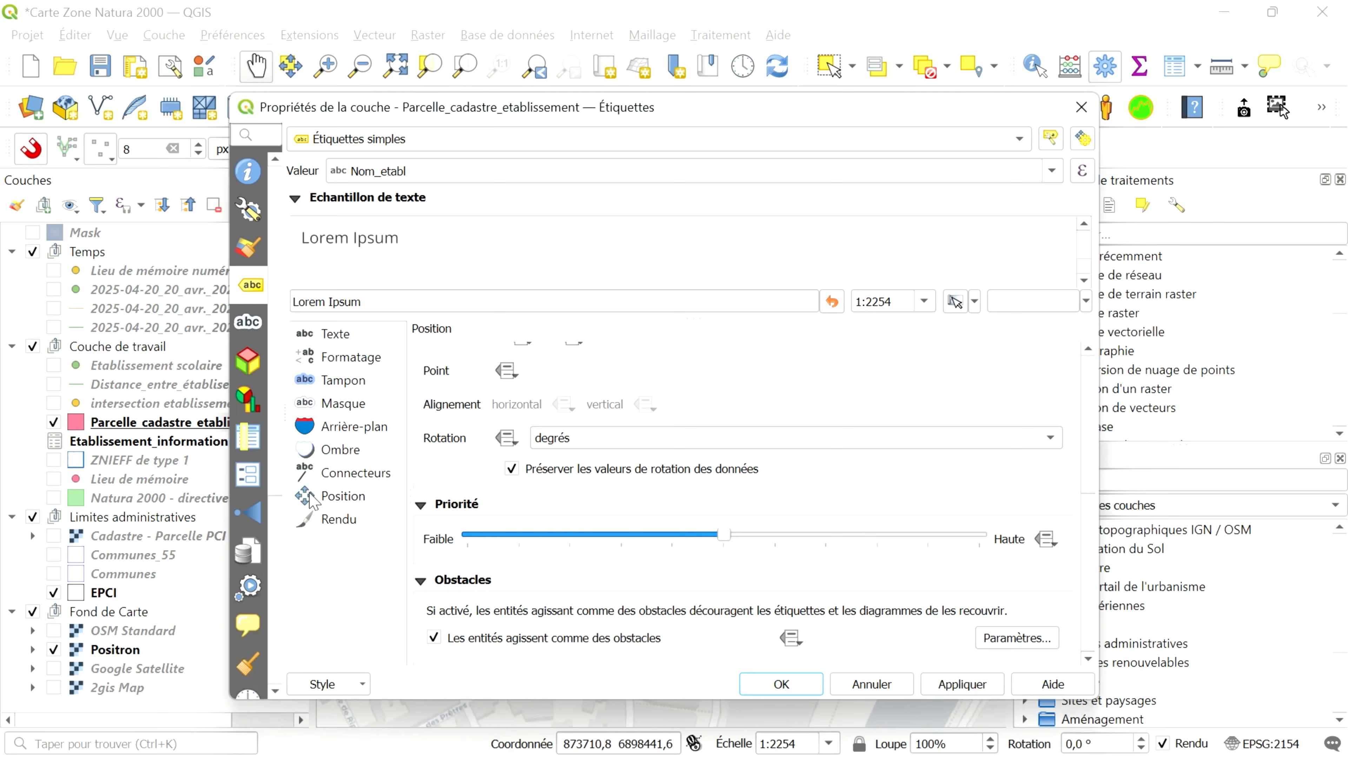
{"action": "left_click", "coordinate": [344, 525]}
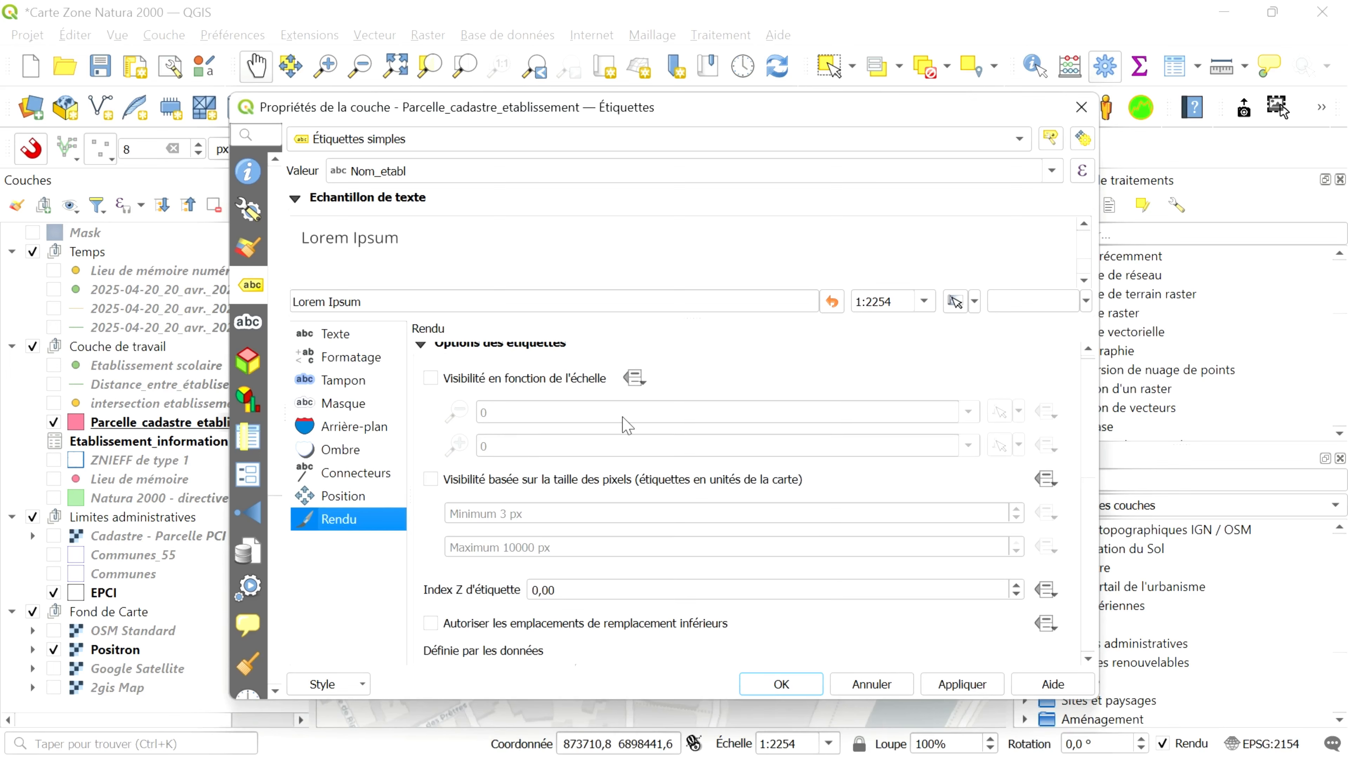
{"action": "scroll", "coordinate": [470, 454], "scroll_direction": "down", "scroll_amount": 2}
{"action": "scroll", "coordinate": [469, 453], "scroll_direction": "down", "scroll_amount": 1}
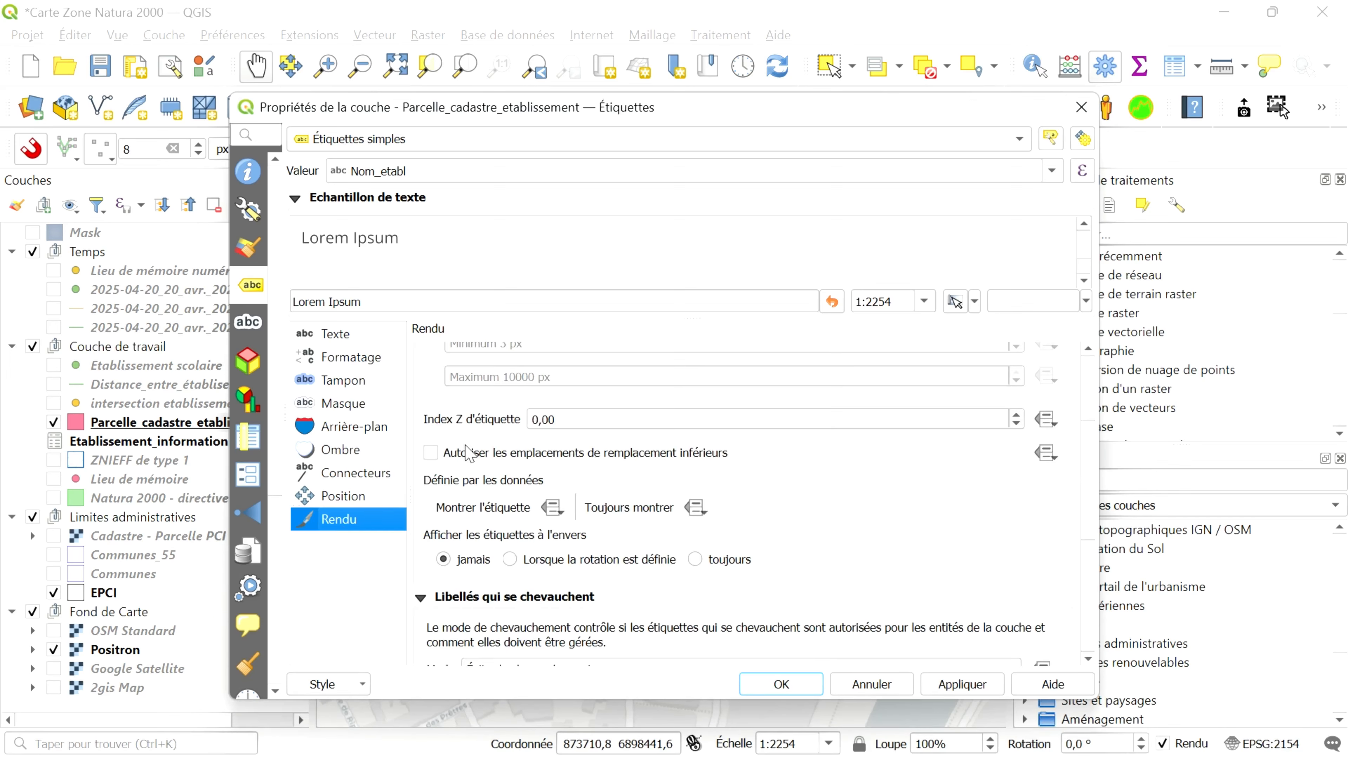
{"action": "scroll", "coordinate": [467, 453], "scroll_direction": "down", "scroll_amount": 2}
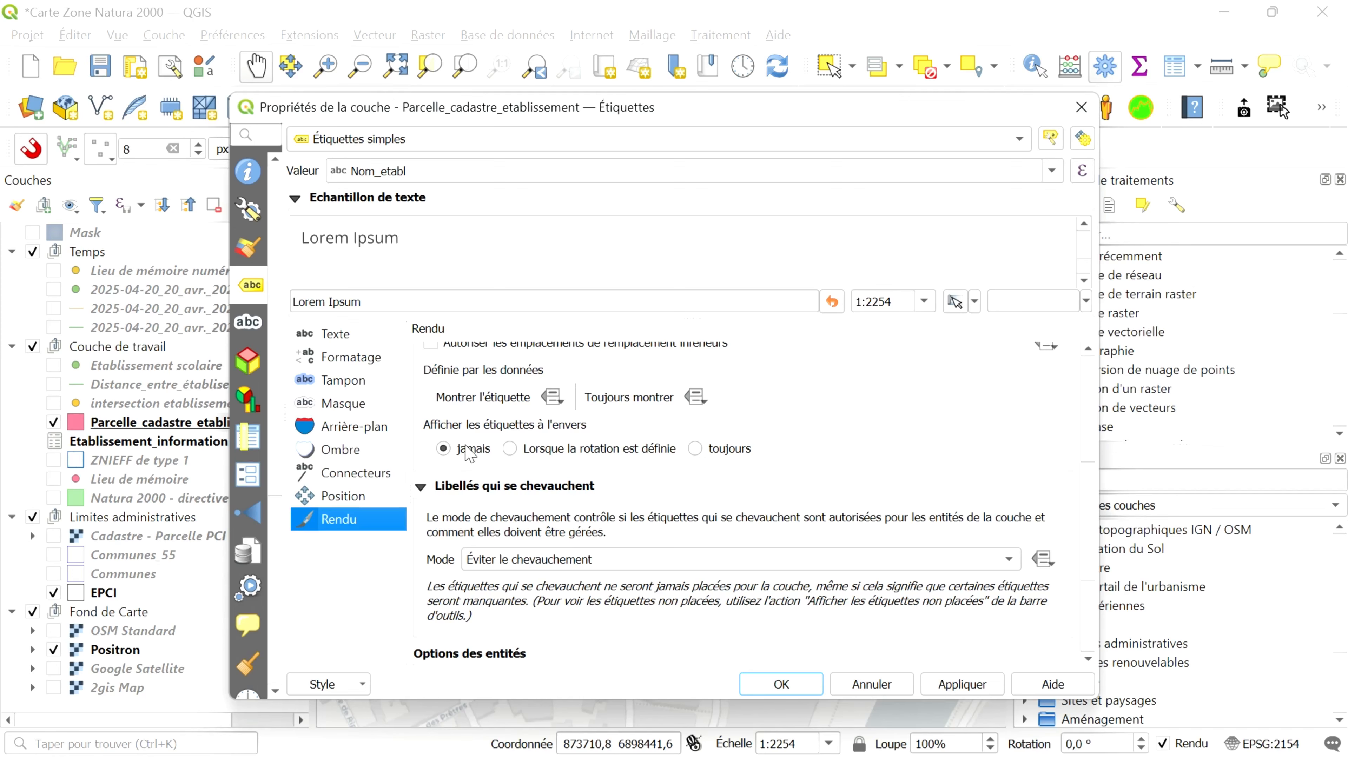
{"action": "scroll", "coordinate": [469, 451], "scroll_direction": "down", "scroll_amount": 1}
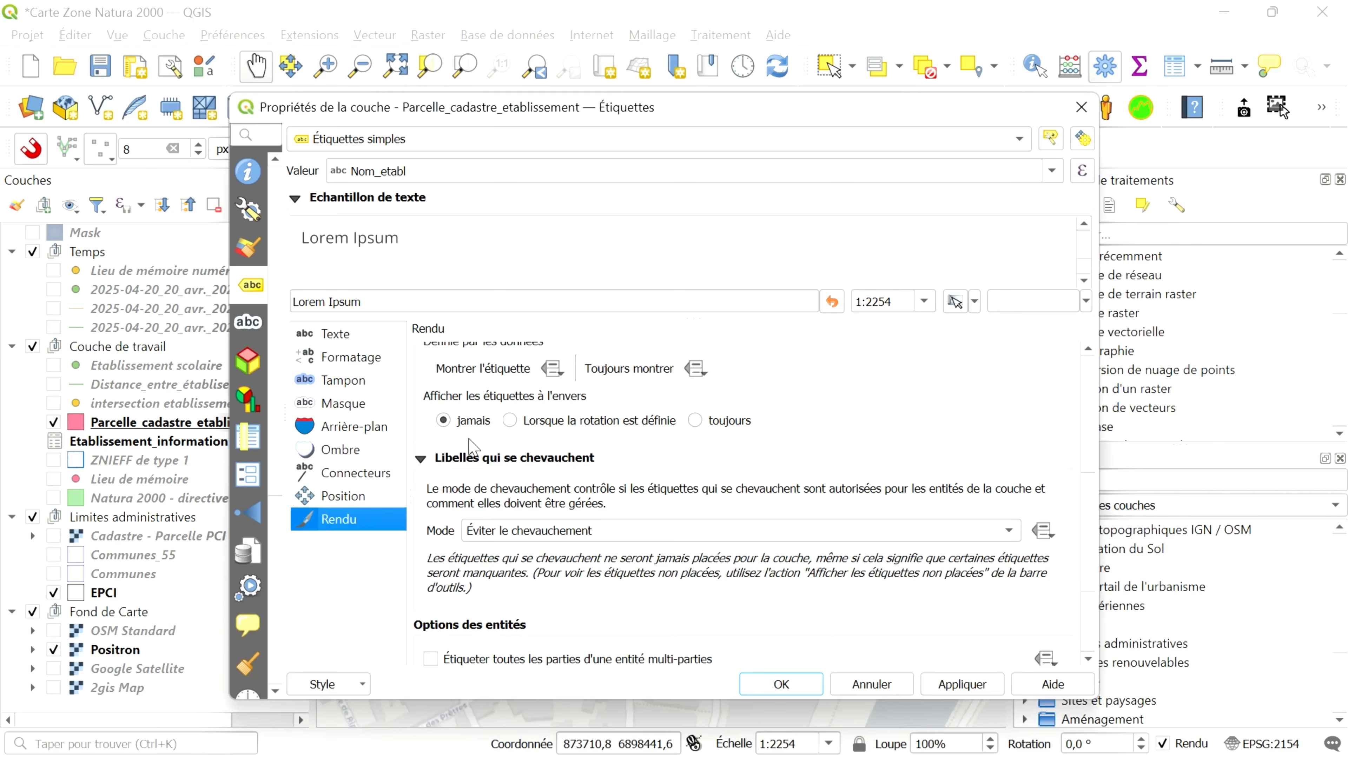
{"action": "scroll", "coordinate": [473, 448], "scroll_direction": "down", "scroll_amount": 3}
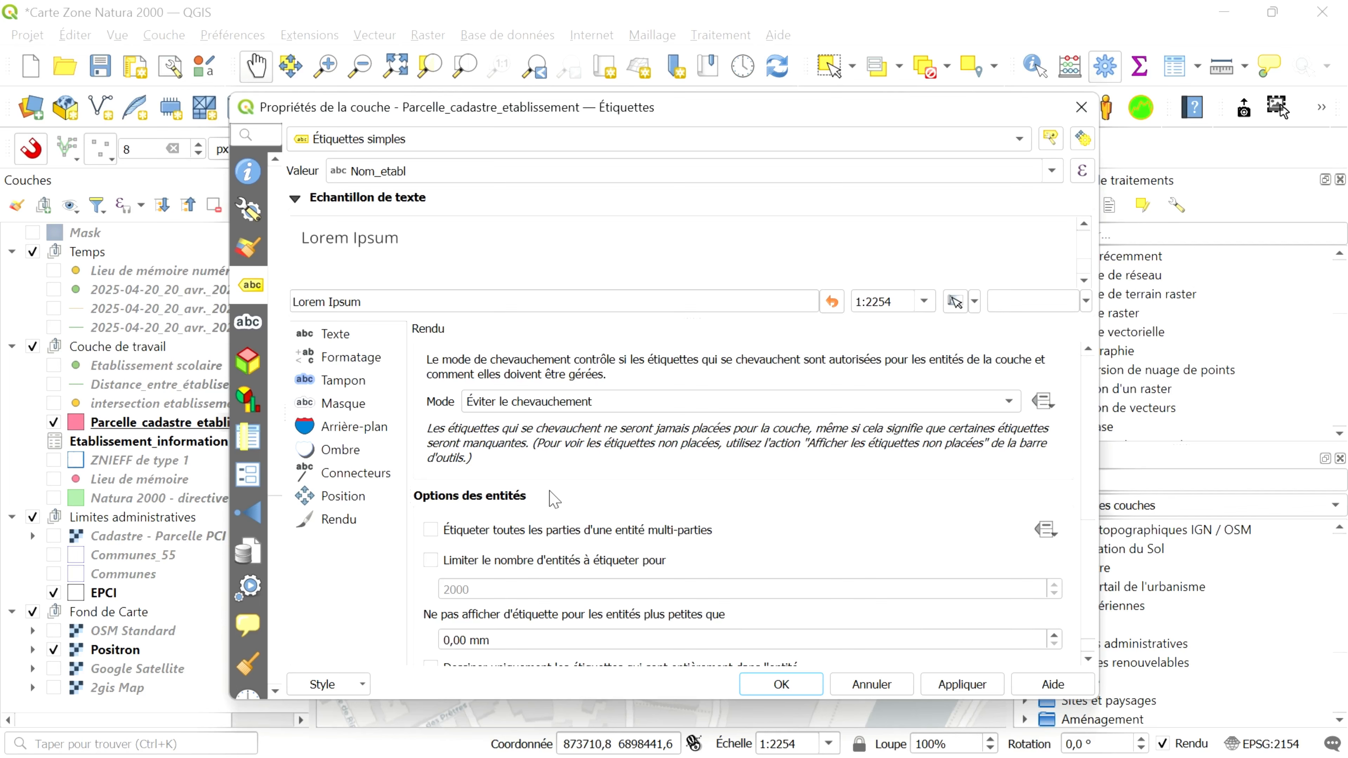
{"action": "scroll", "coordinate": [683, 499], "scroll_direction": "down", "scroll_amount": 1}
{"action": "scroll", "coordinate": [683, 499], "scroll_direction": "down", "scroll_amount": 1}
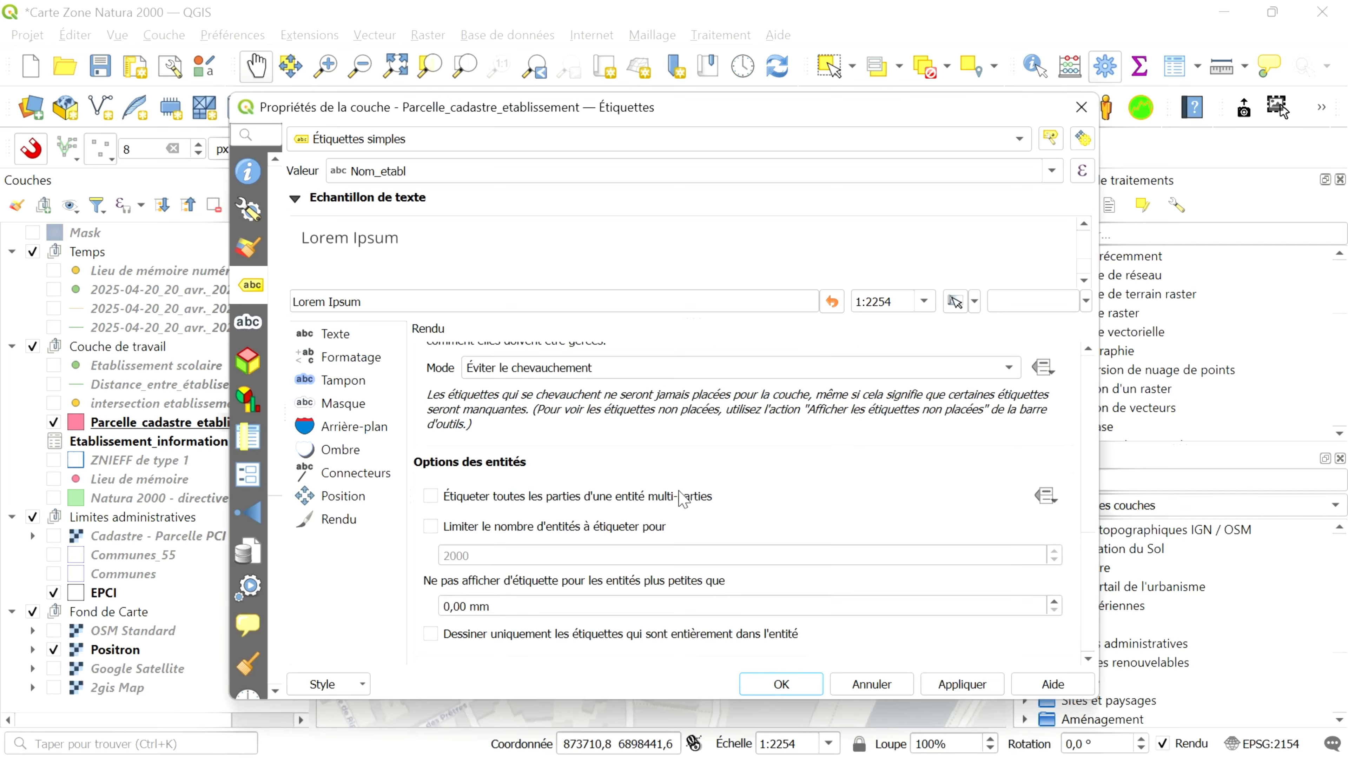
{"action": "left_click", "coordinate": [776, 686]}
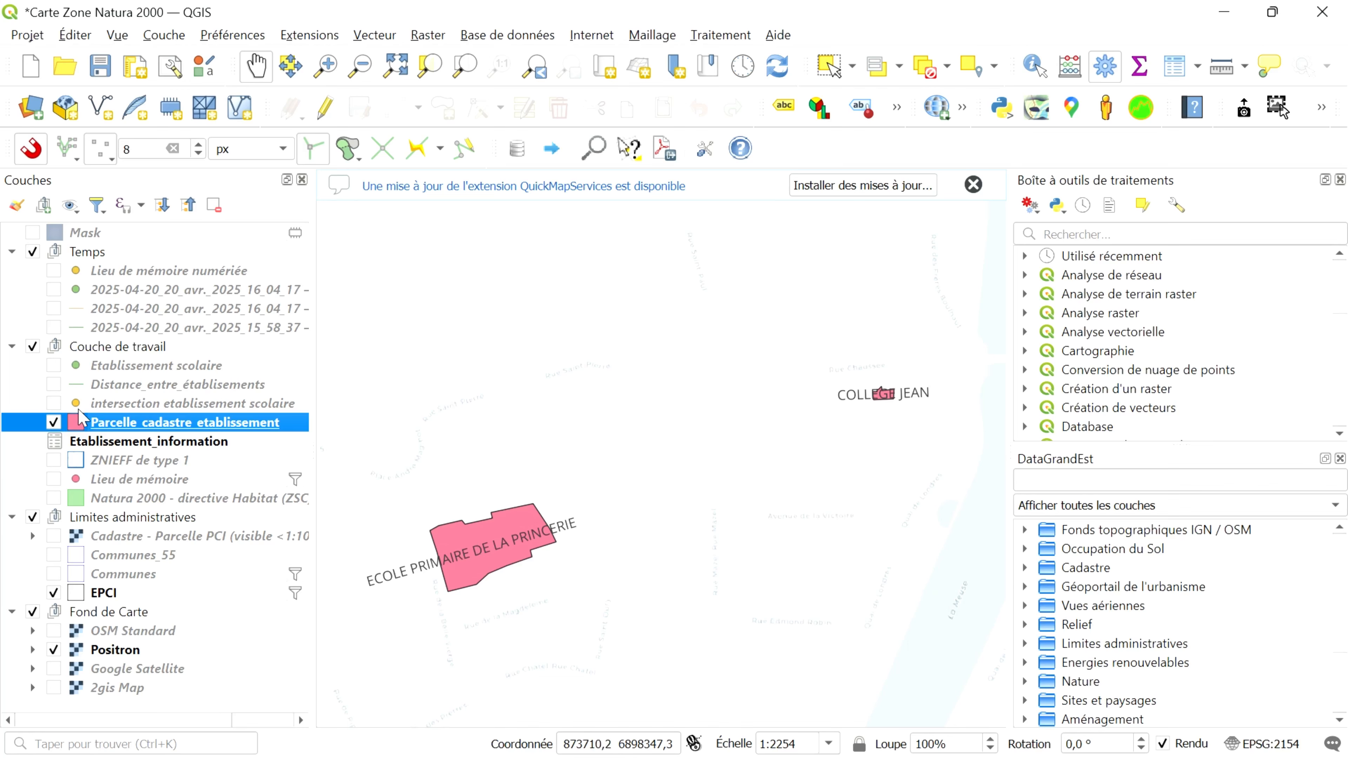
Open the label properties of the intersection etablissement scolaire layer and enable Étiquettes simples based on the Nom_etabli field
{"action": "left_click", "coordinate": [93, 404]}
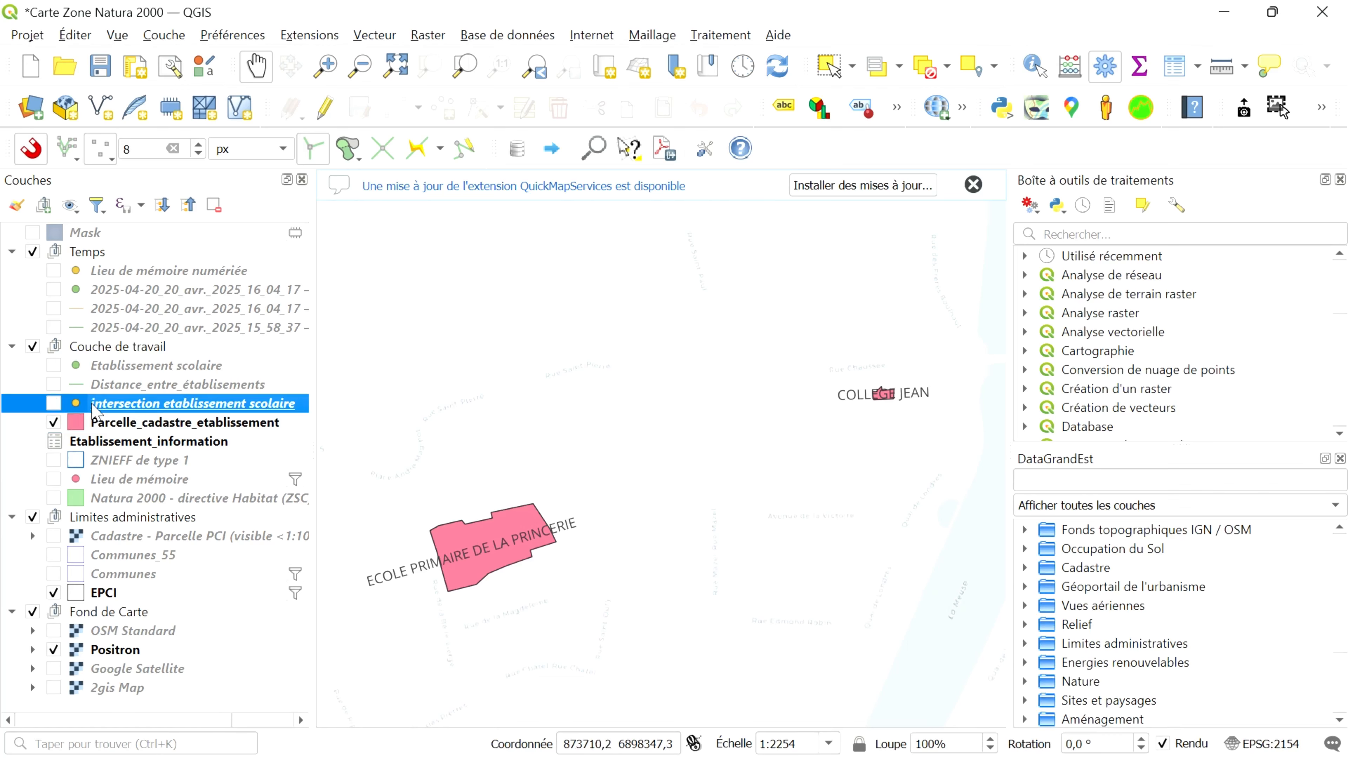
{"action": "double_click", "coordinate": [94, 405]}
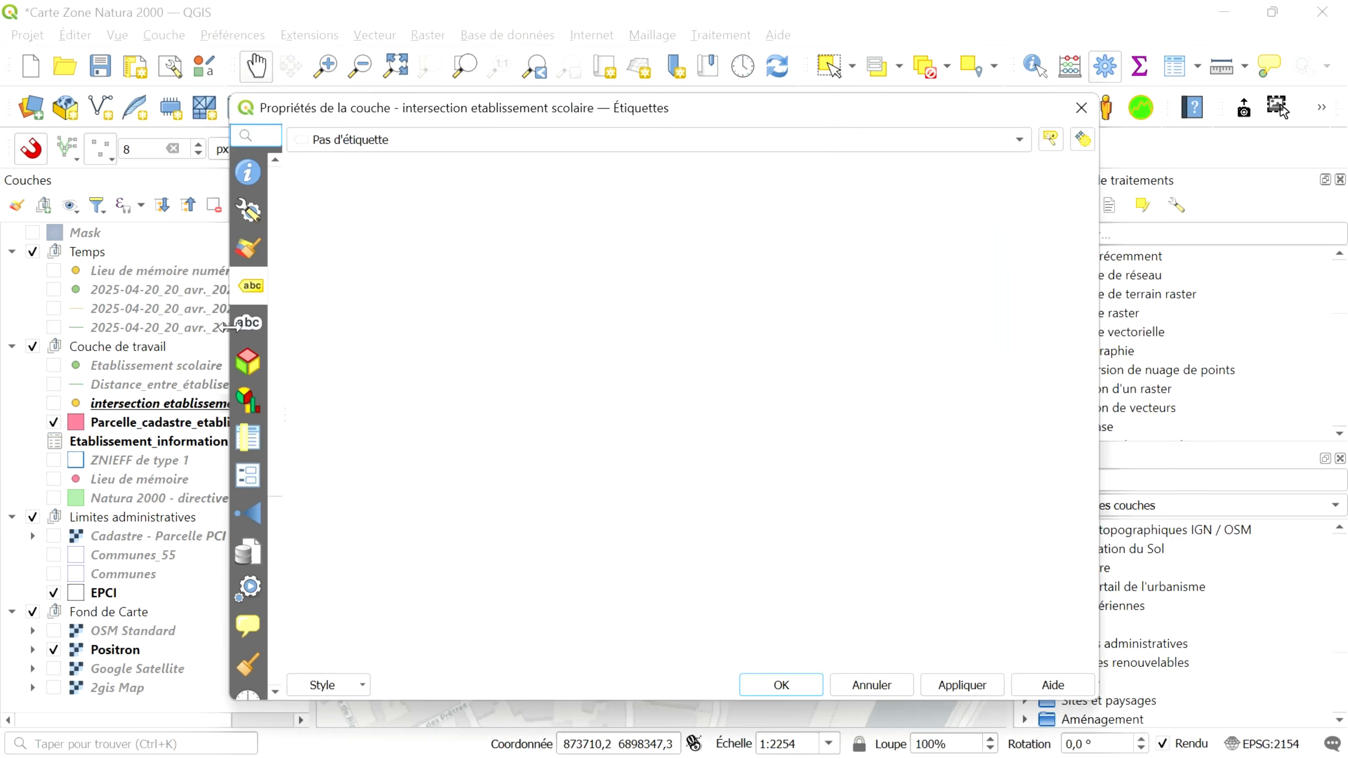
{"action": "left_click", "coordinate": [373, 146]}
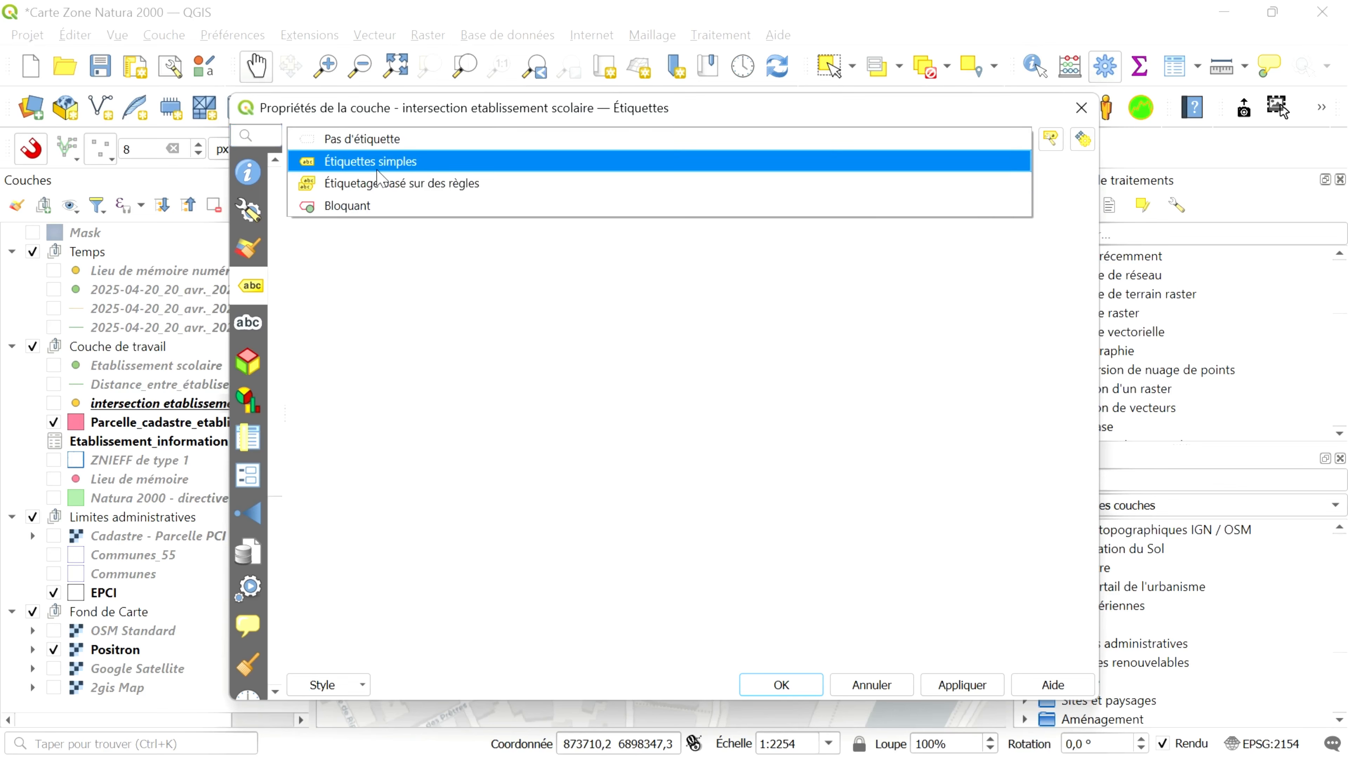
{"action": "left_click", "coordinate": [385, 237]}
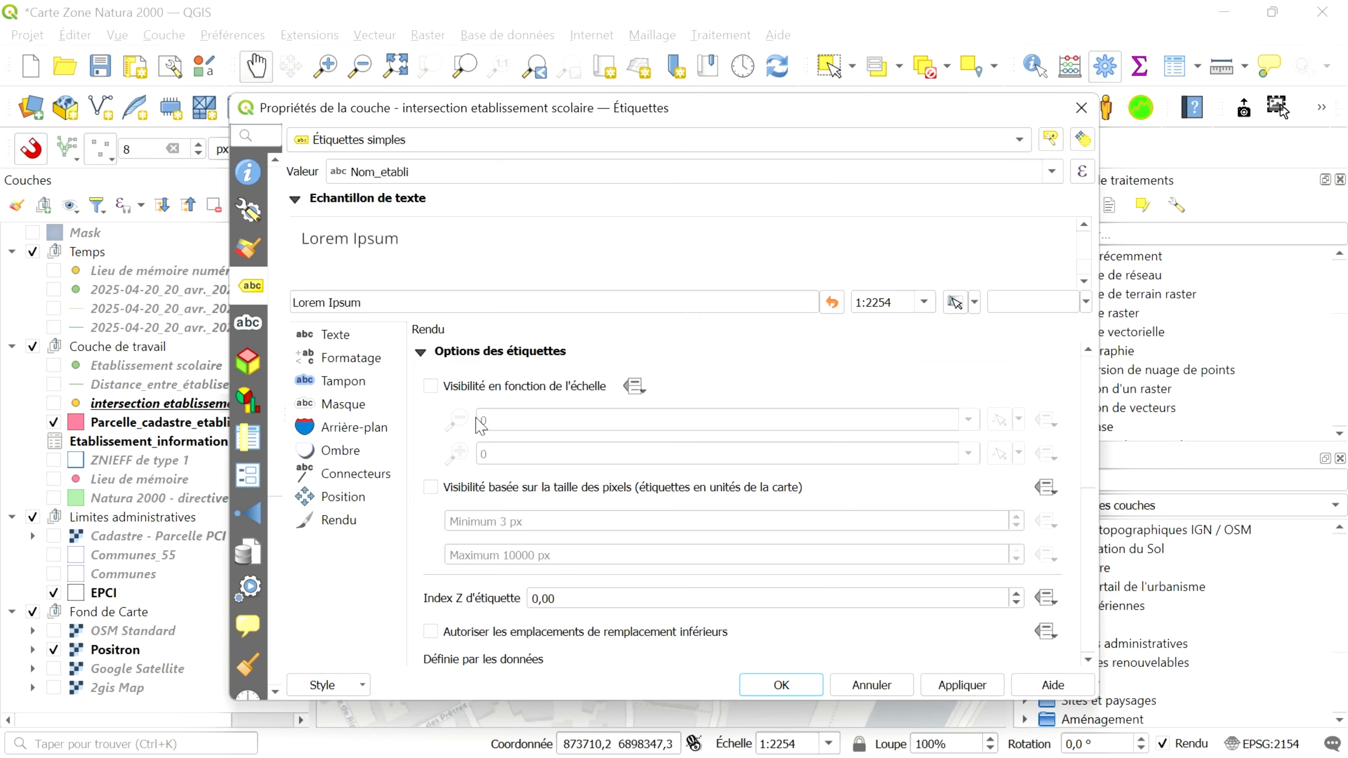
Review the text, formatting, buffer, callout and position settings of the intersection etablissement scolaire labels
{"action": "left_click", "coordinate": [334, 335]}
{"action": "left_click", "coordinate": [341, 362]}
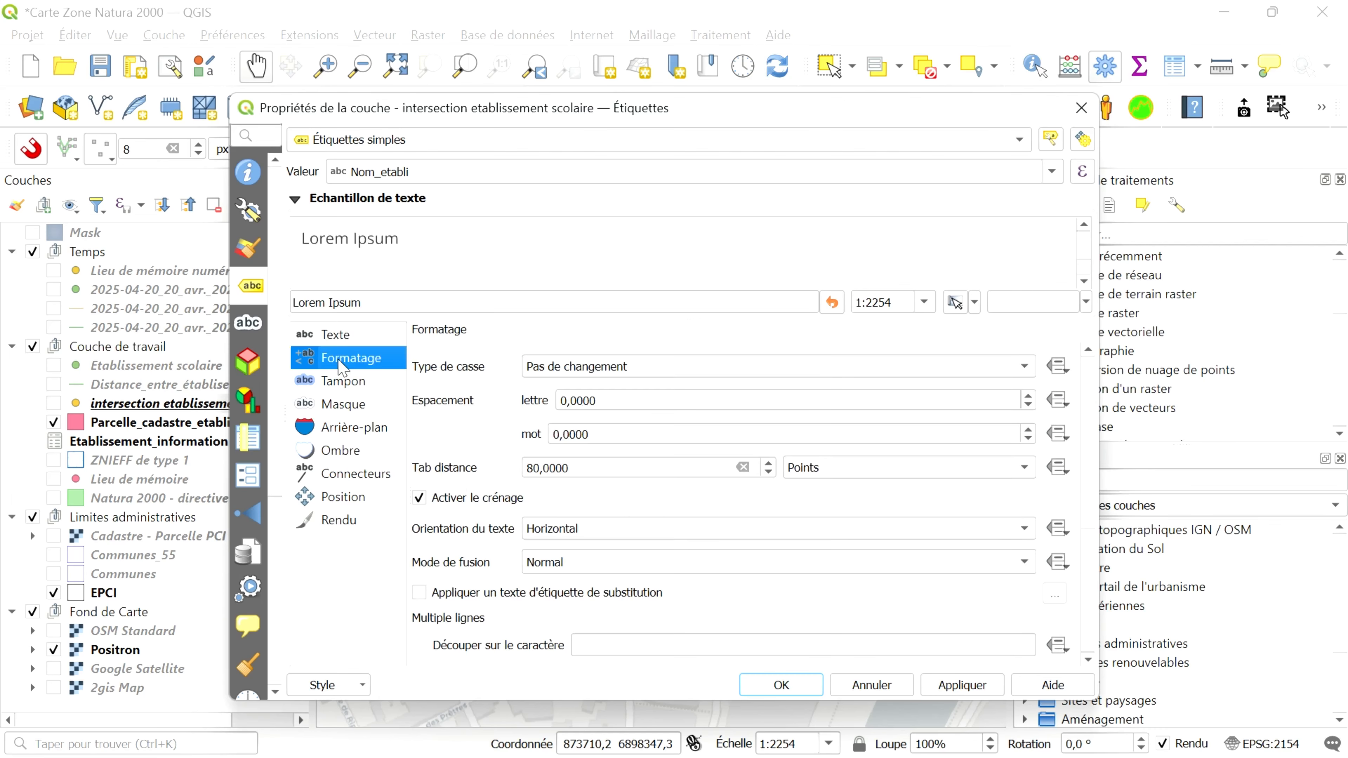
{"action": "left_click", "coordinate": [342, 381]}
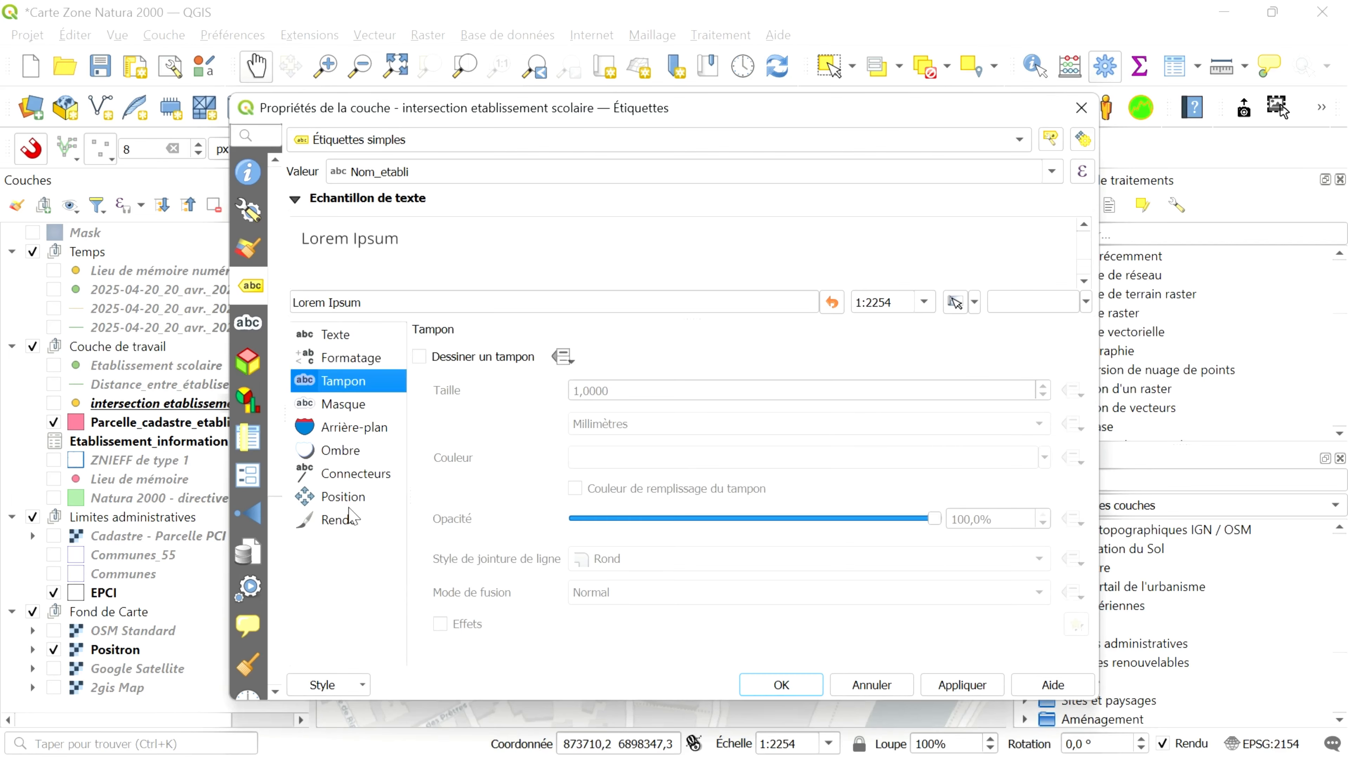
{"action": "left_click", "coordinate": [339, 474]}
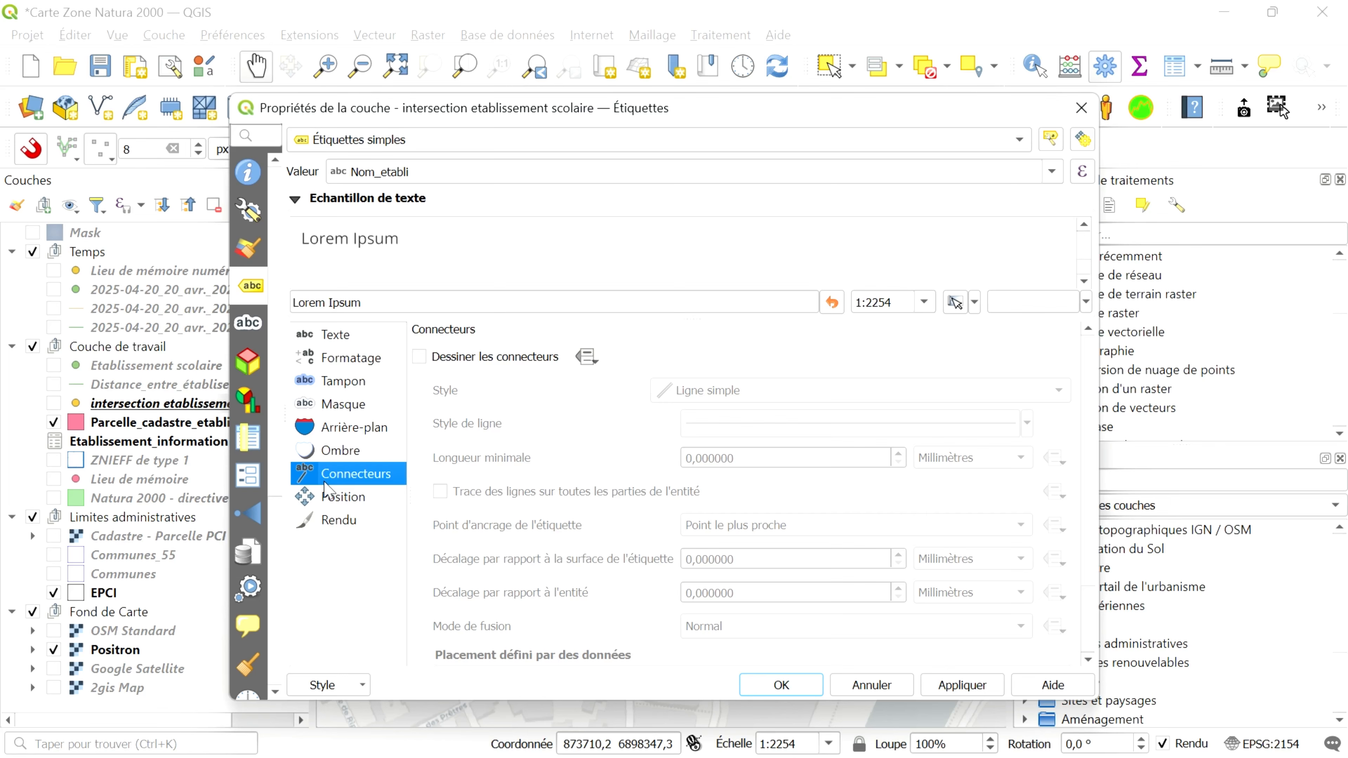
{"action": "left_click", "coordinate": [343, 497]}
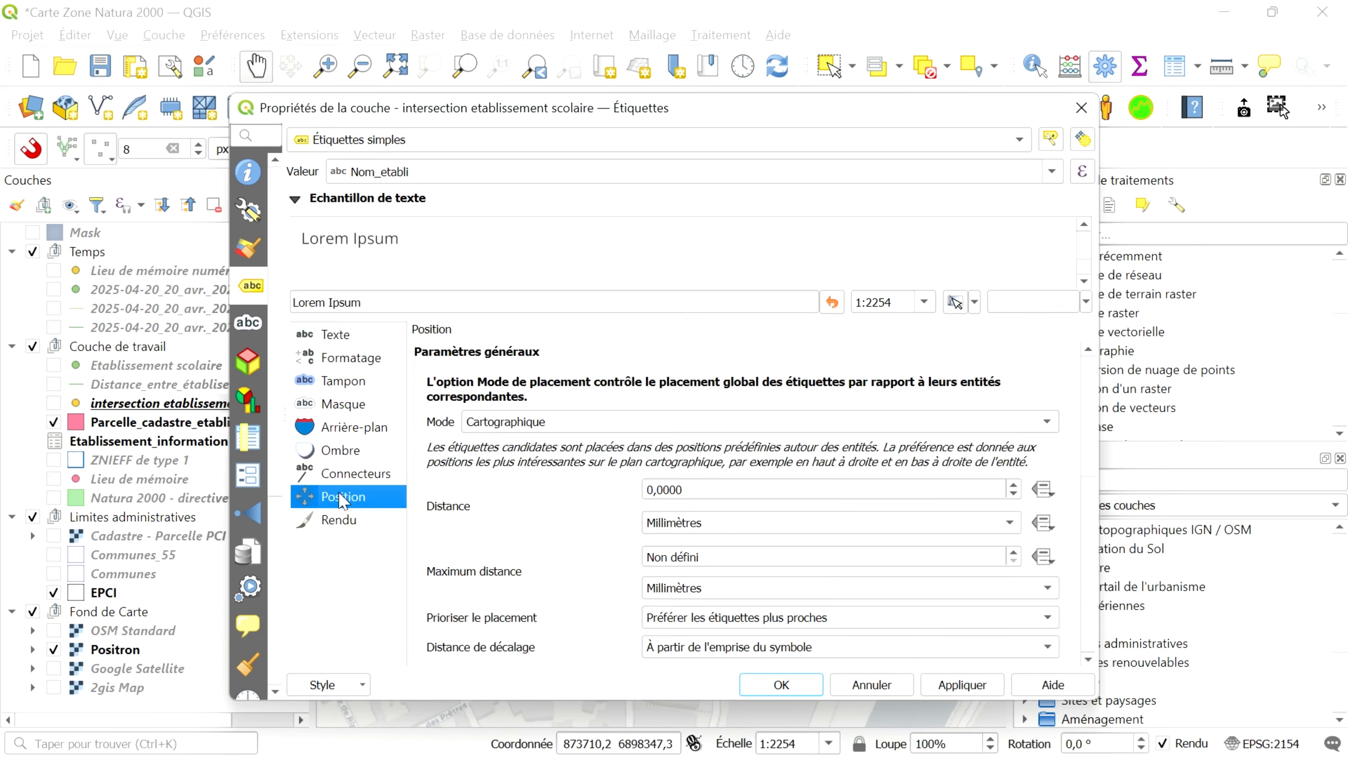